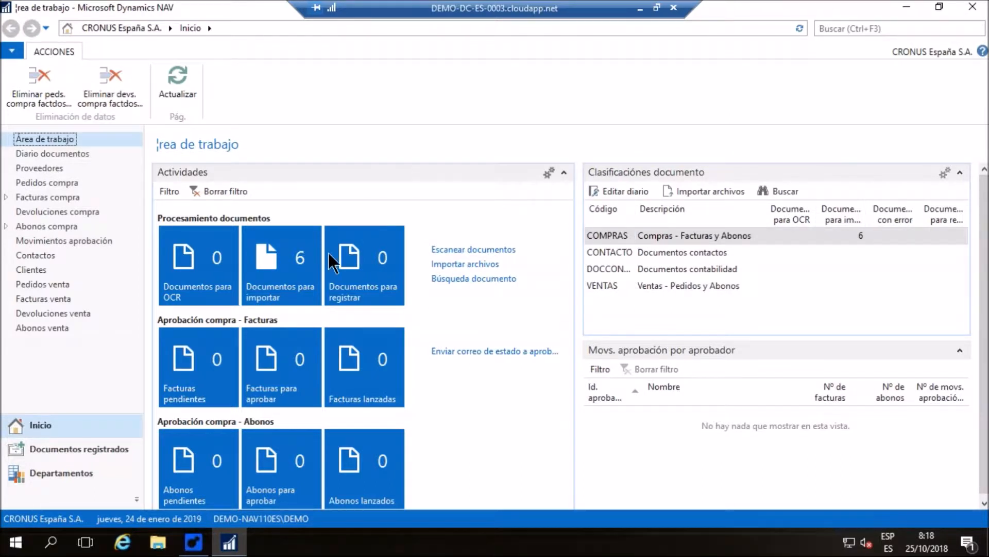
Import the waiting files for the COMPRAS document category and refresh the work area
left_click(703, 189)
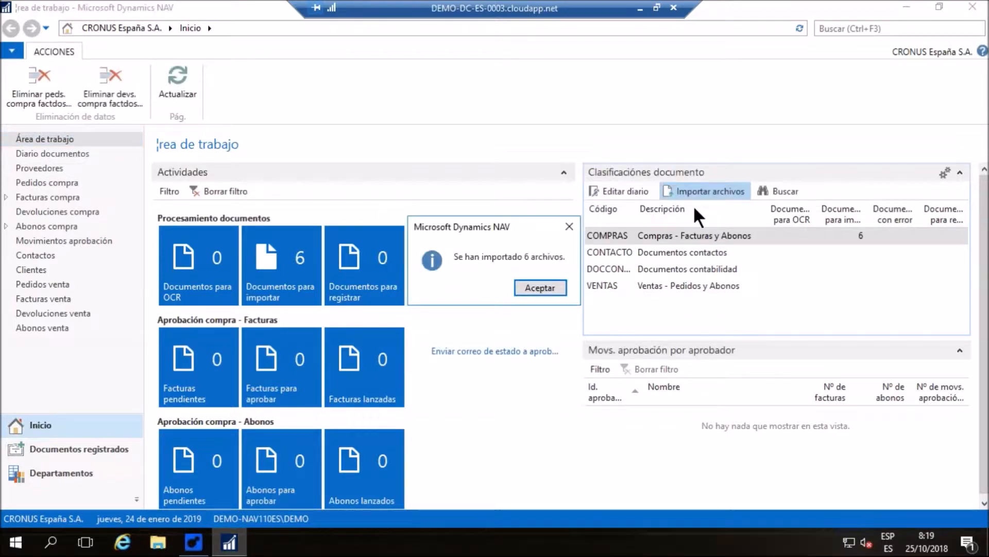
left_click(541, 286)
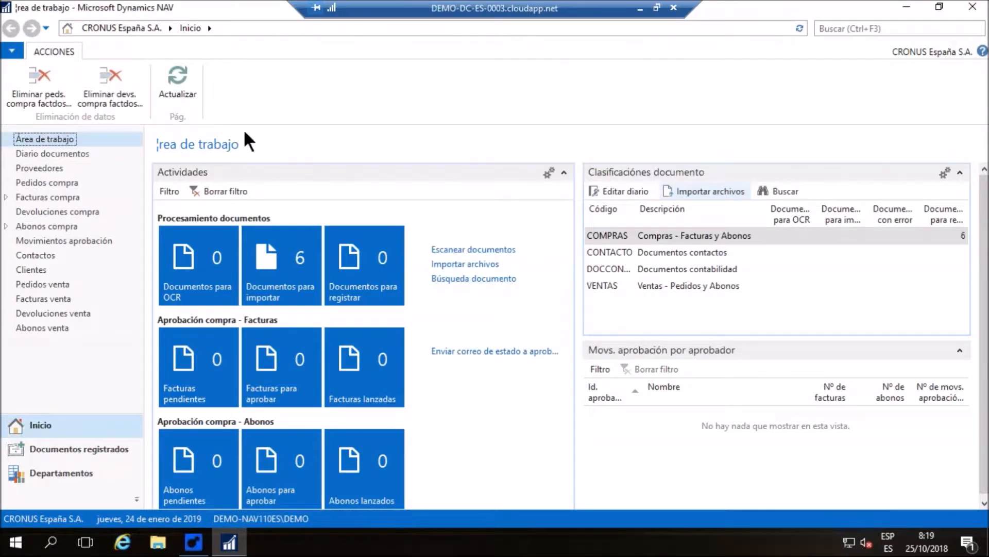
left_click(185, 76)
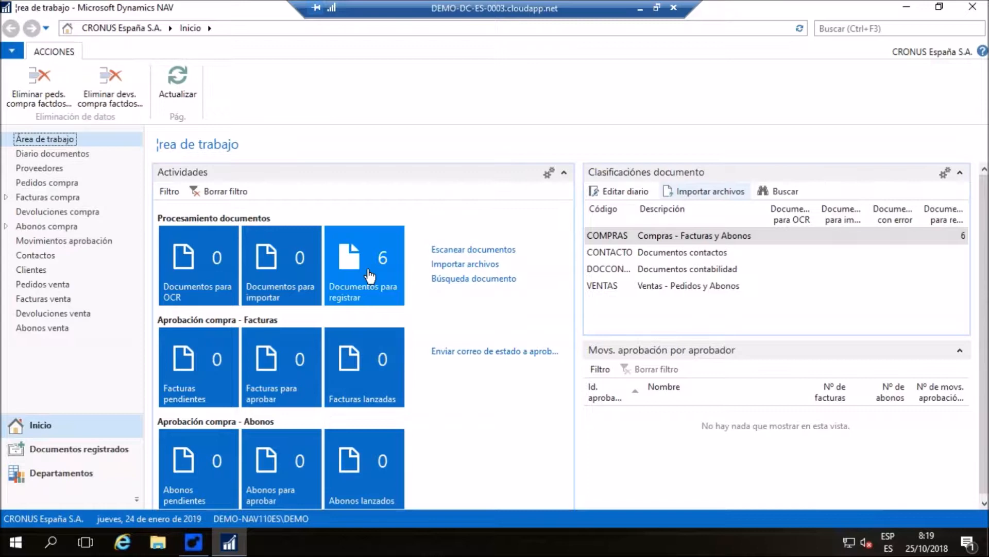
Open the document journal for the COMPRAS category and zoom the invoice preview out to 25%
left_click(627, 189)
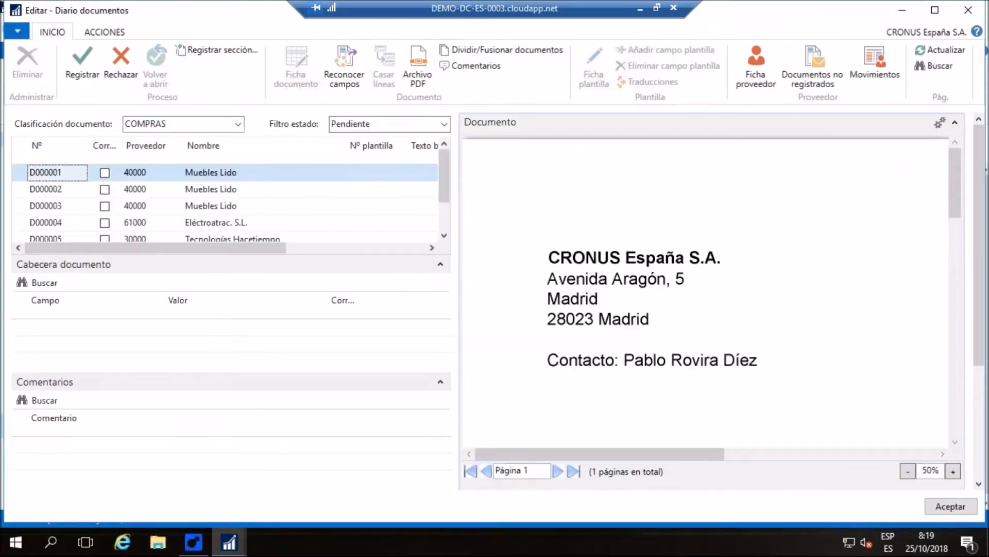
left_click(920, 471)
left_click(919, 470)
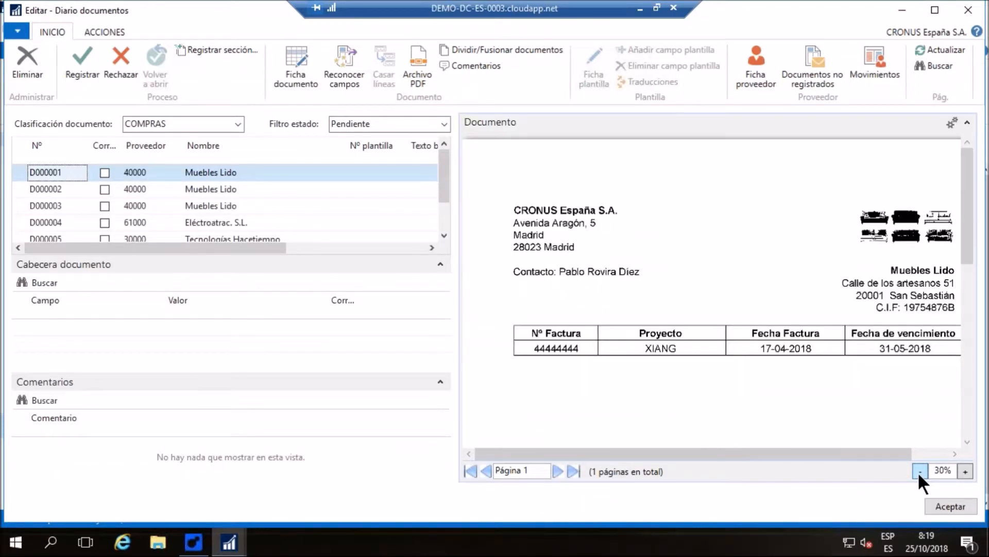
left_click(920, 471)
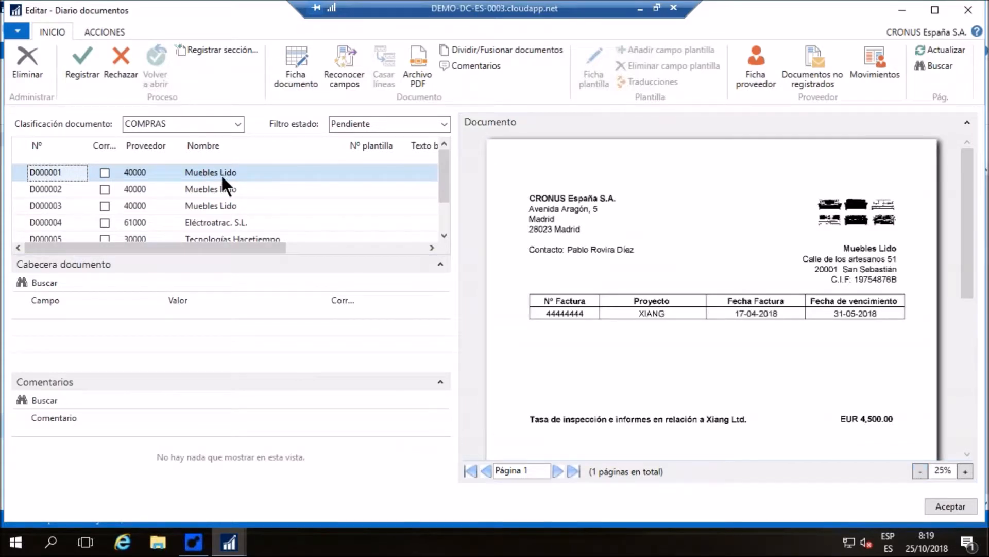
Run field recognition on document D000001 from Muebles Lido
mouse_move(447, 170)
left_mouse_down()
mouse_move(449, 191)
mouse_move(446, 152)
left_mouse_up()
mouse_move(441, 162)
left_mouse_down()
mouse_move(444, 197)
mouse_move(448, 153)
left_mouse_up()
left_click(345, 54)
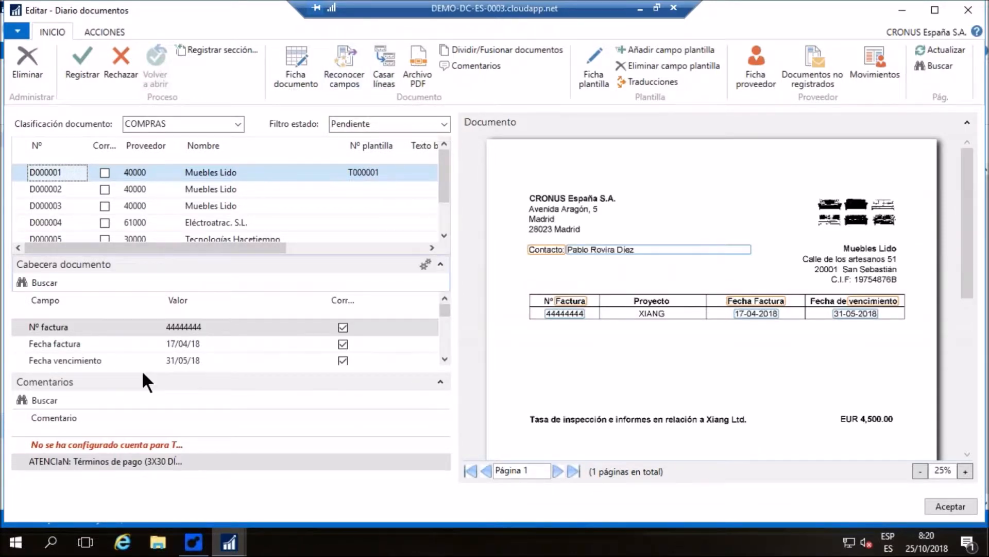
Check the recognized invoice number, dates, contact and VAT amounts of document D000001 against their locations on the scanned invoice
left_click(72, 327)
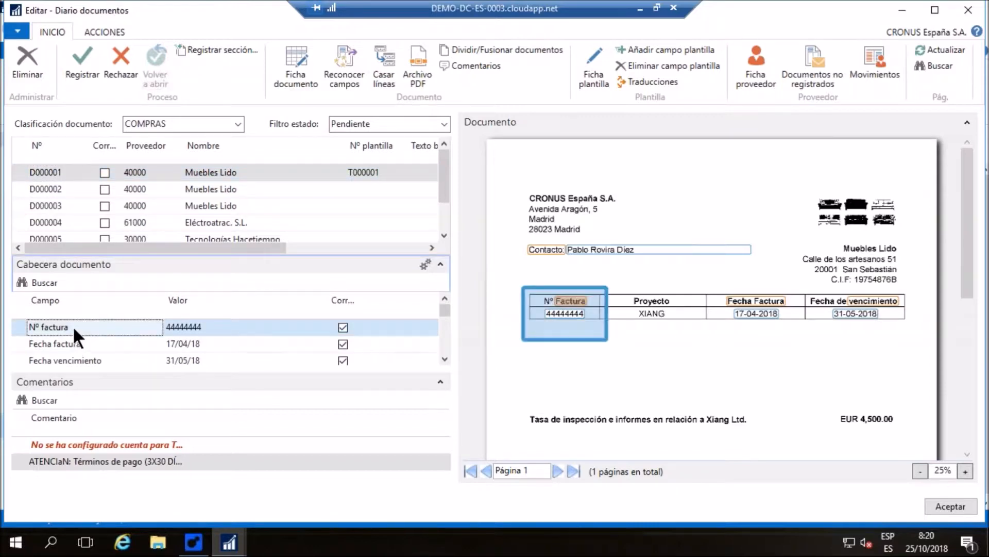
left_click(95, 345)
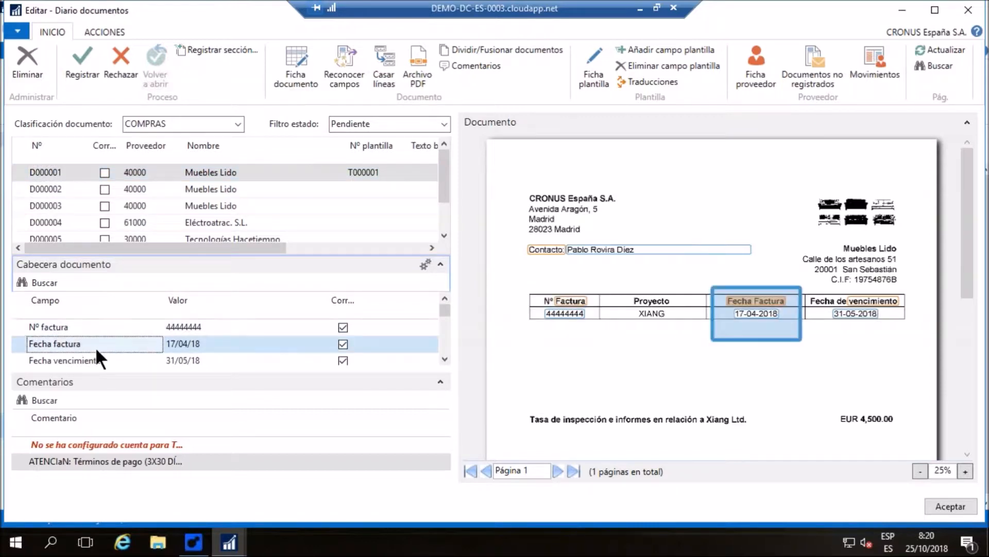
left_click(126, 360)
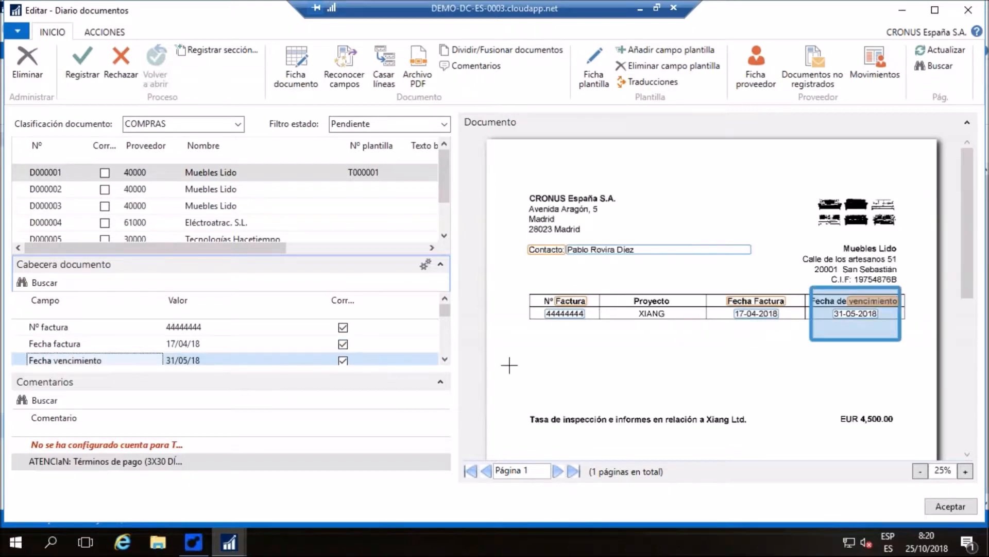
left_click(444, 359)
left_click(444, 358)
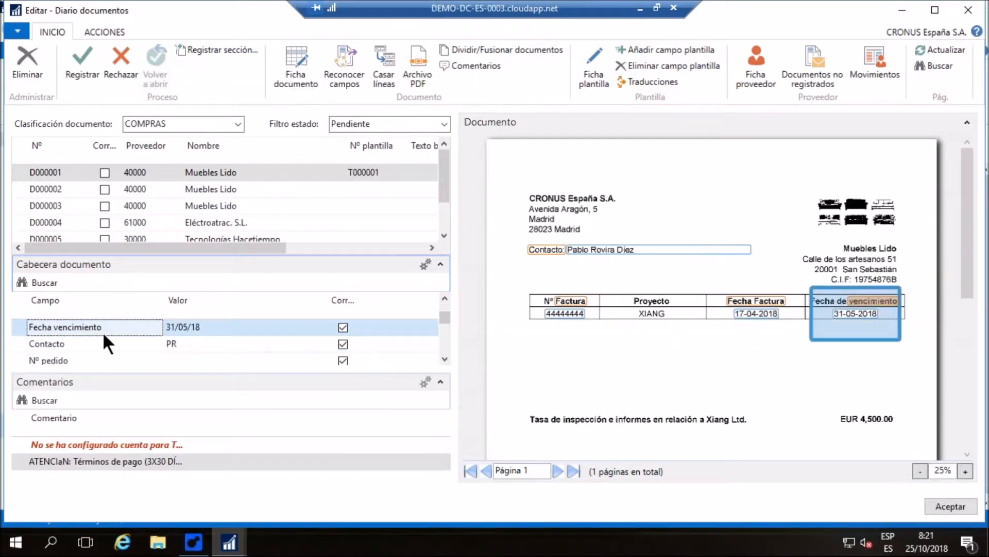
left_click(119, 343)
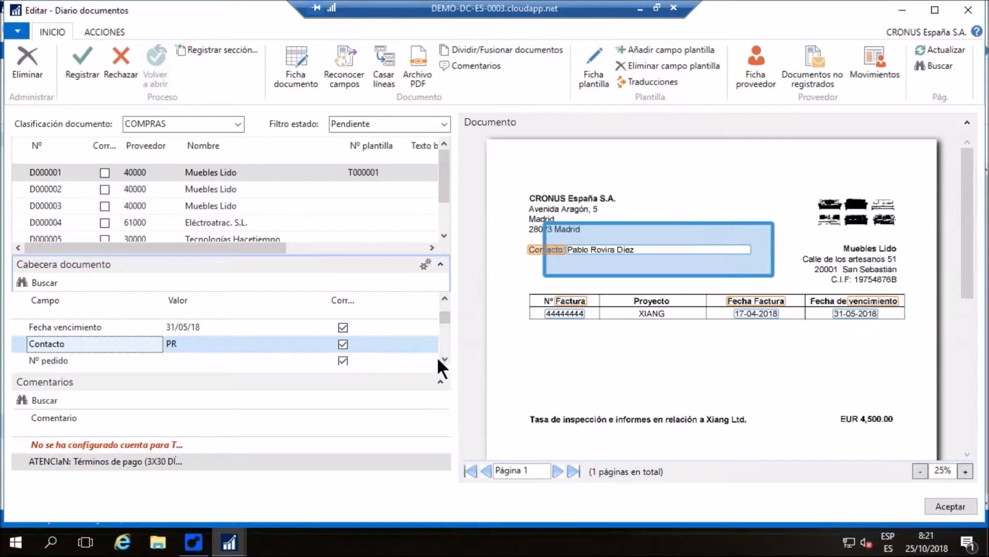
left_click(446, 359)
left_click(446, 358)
left_click(445, 359)
left_click(446, 358)
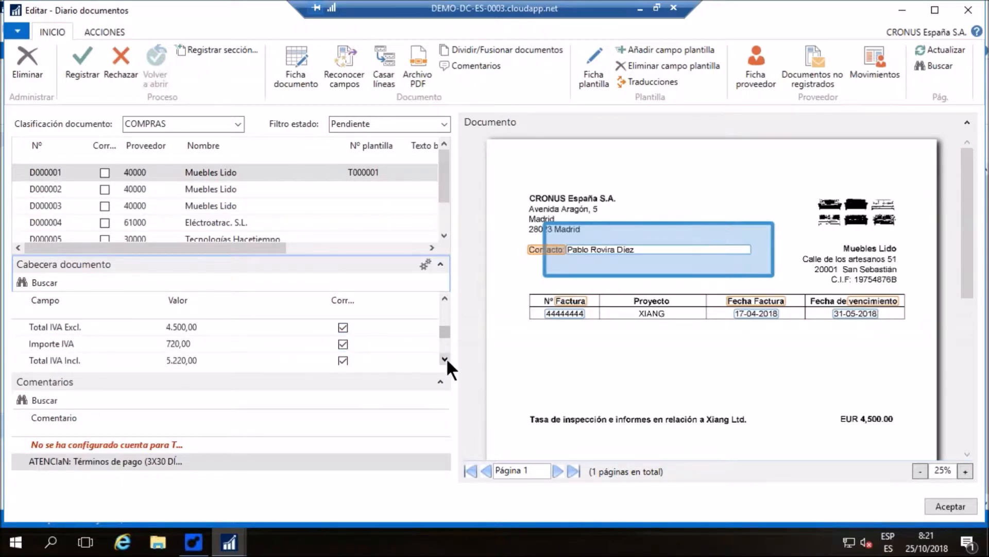
left_click(107, 322)
left_click(138, 342)
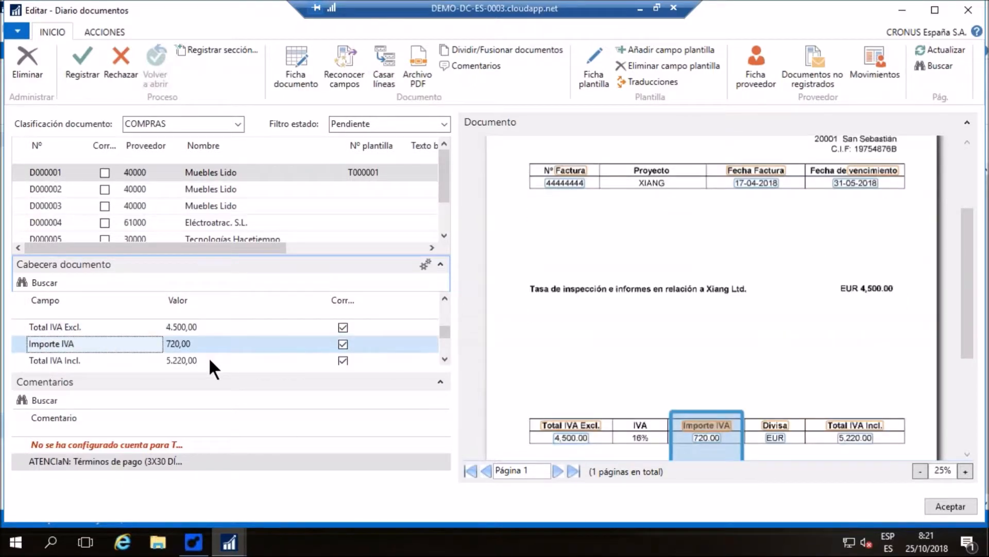
left_click(212, 359)
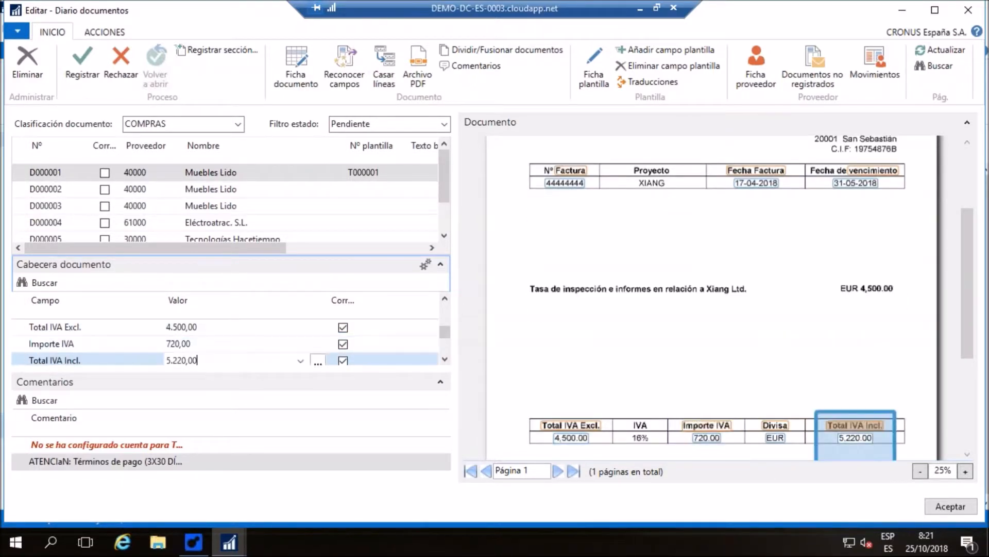
Set Nº cuenta G/L to 6290001 (Otros servicios) and accept it as the default account for Total IVA Excl
left_click(444, 357)
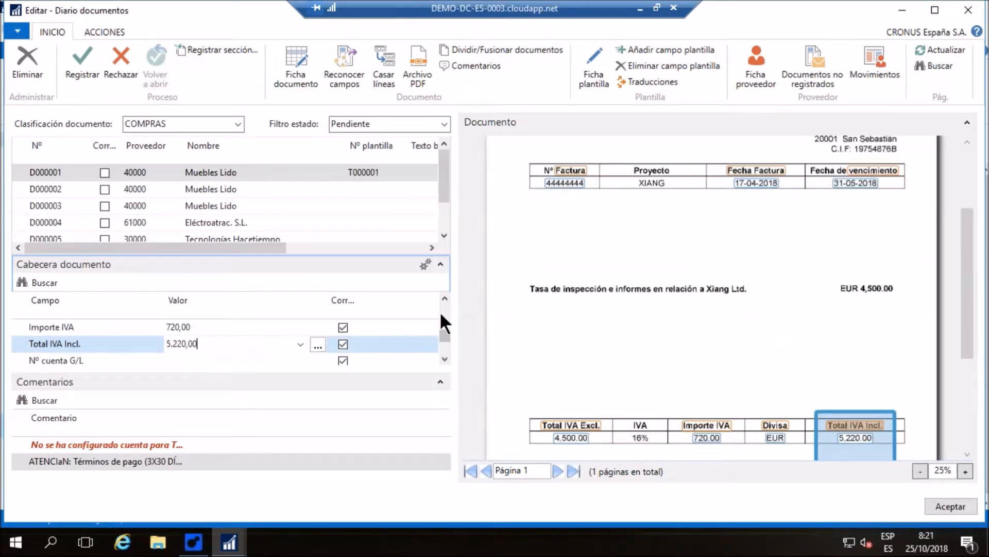
left_click(444, 360)
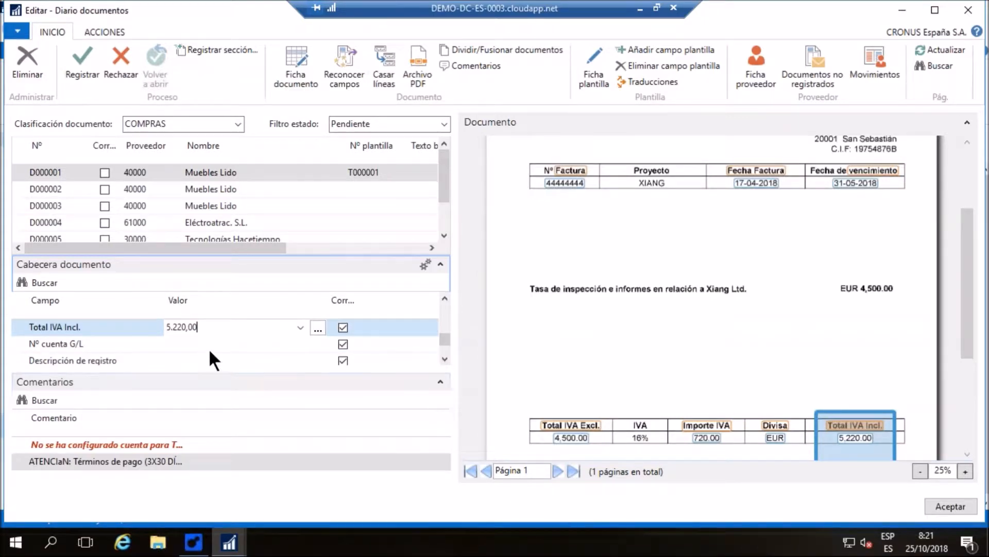
key("Down")
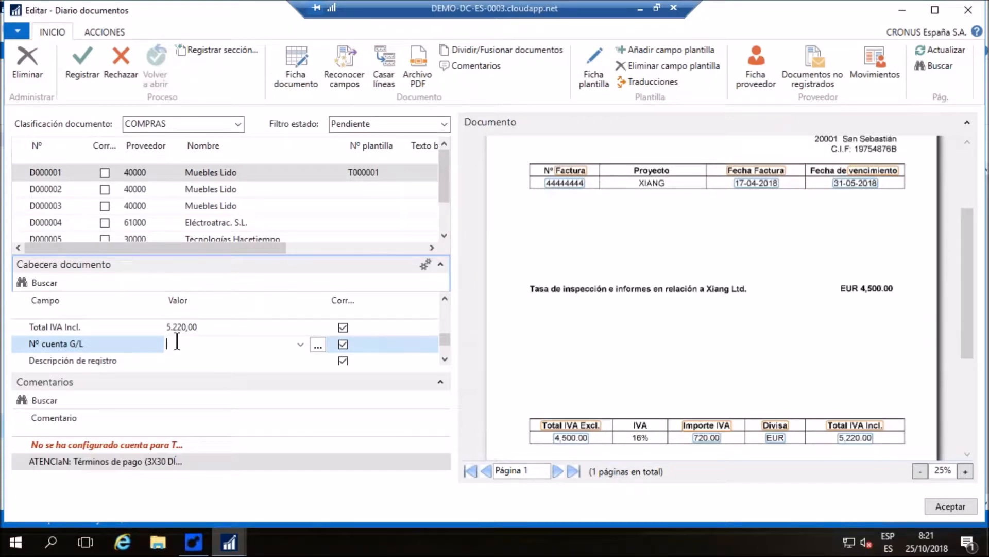
left_click(300, 344)
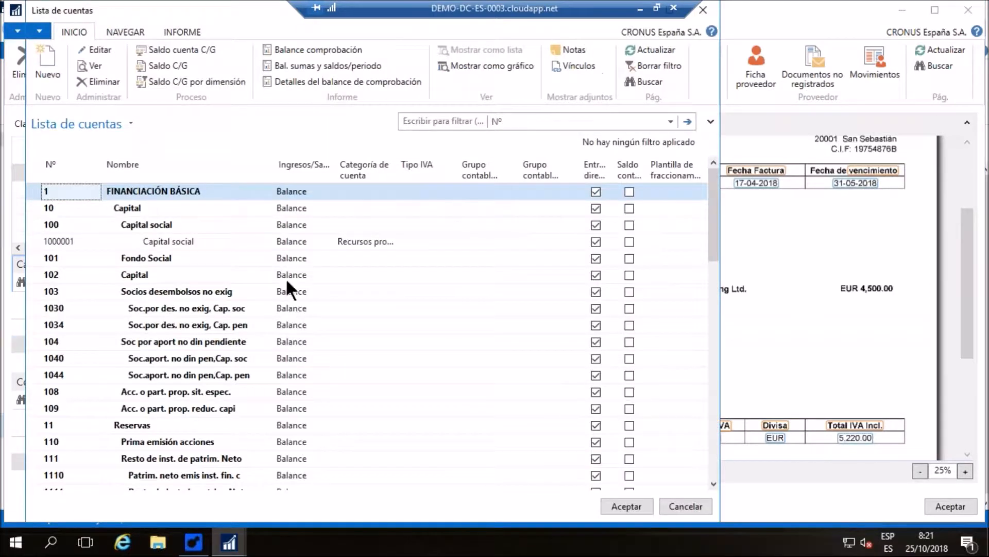
type("629")
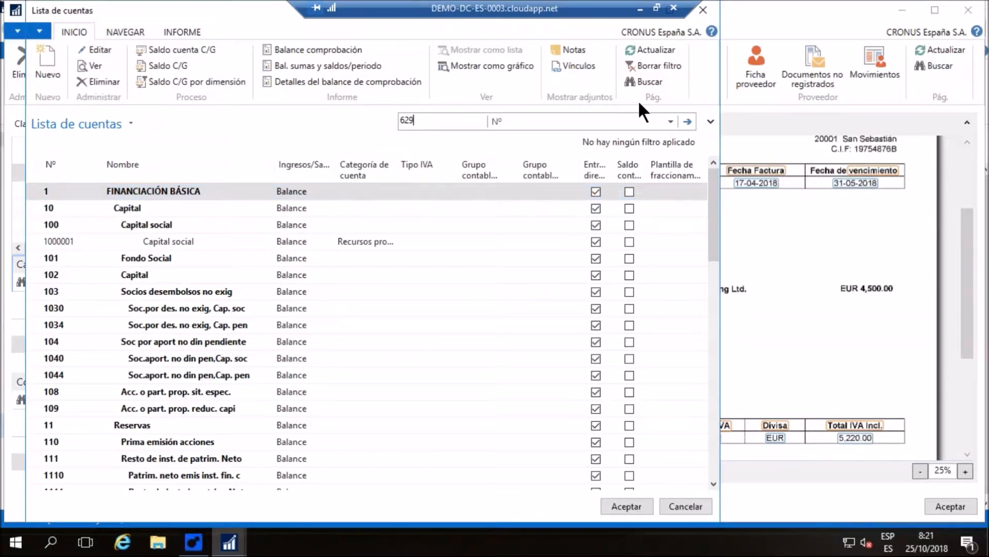
left_click(688, 121)
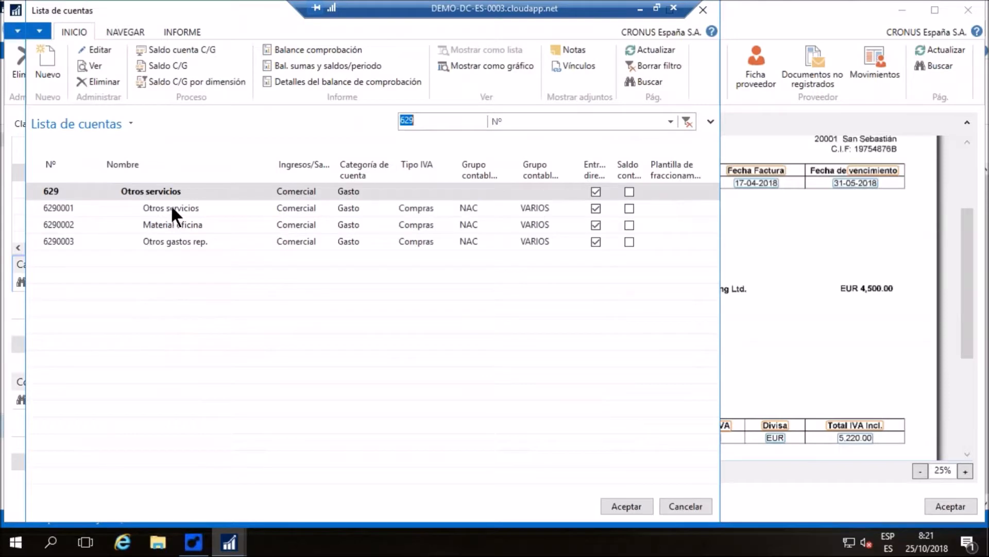
left_click(171, 207)
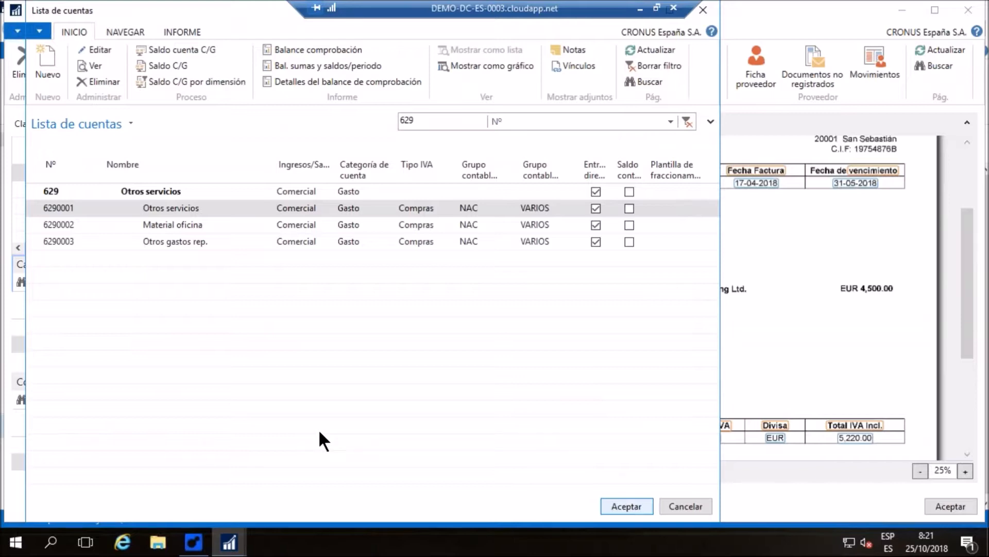
key("Return")
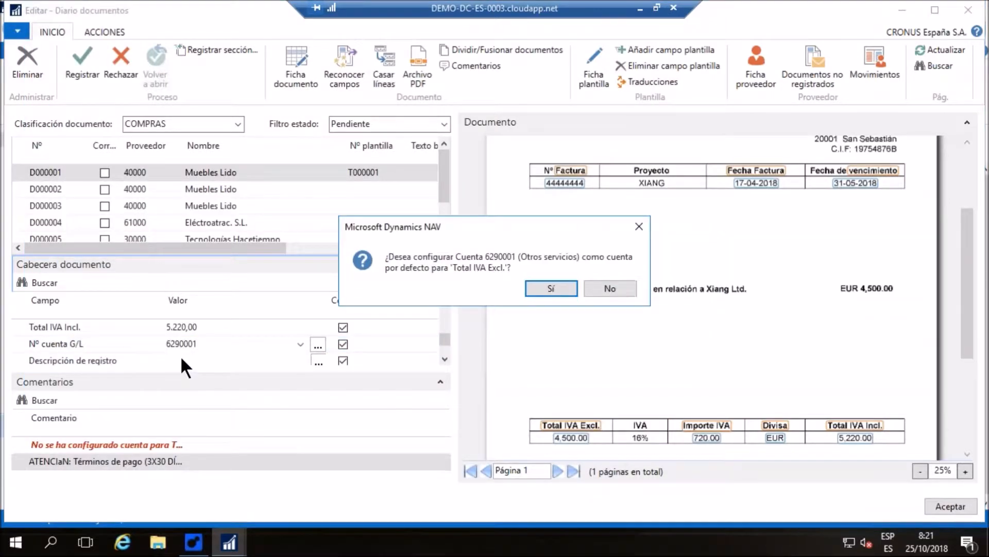
left_click(554, 287)
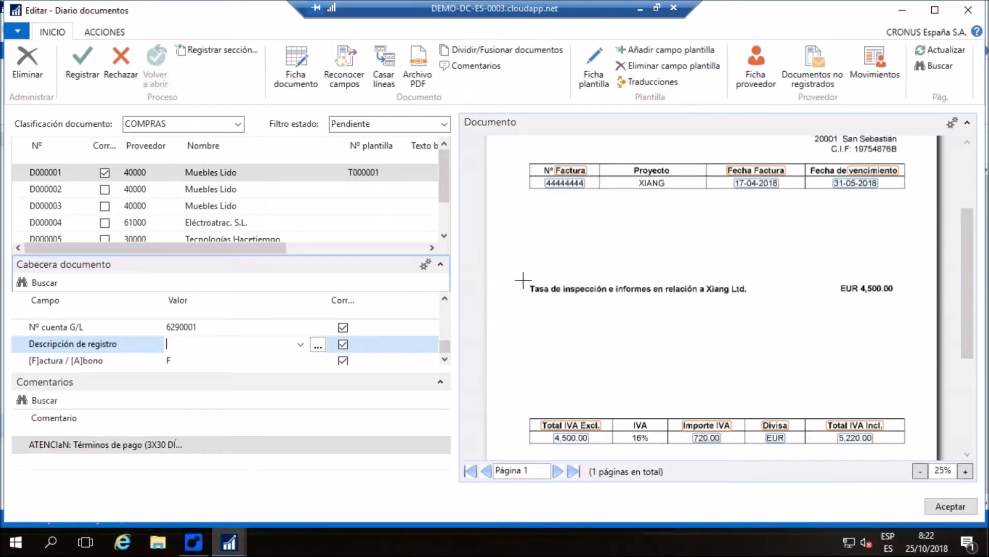
Fill Descripción de registro by capturing "Tasa de inspección e informes en relación a Xiang Ltd." from the scanned invoice
left_click_drag(522, 281, 790, 294)
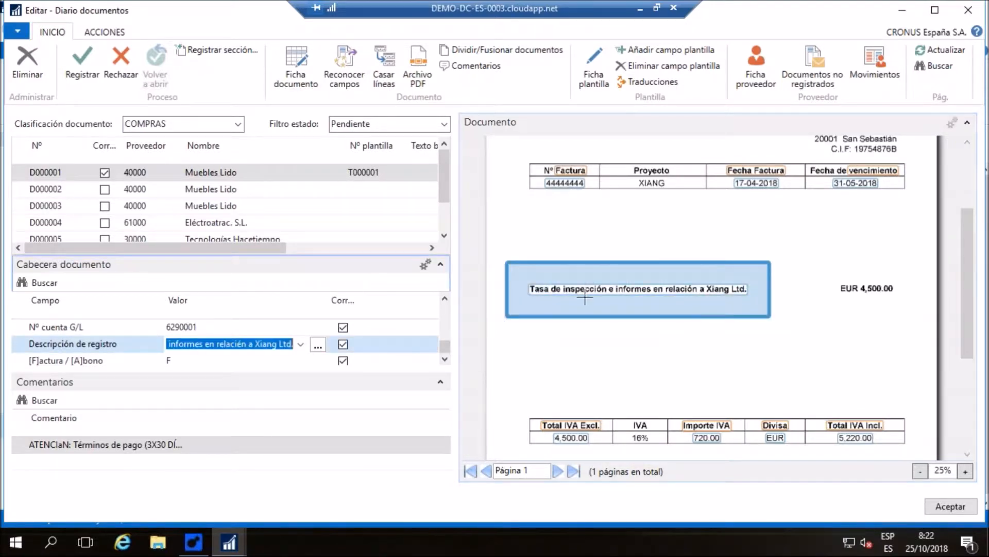
key("Tab")
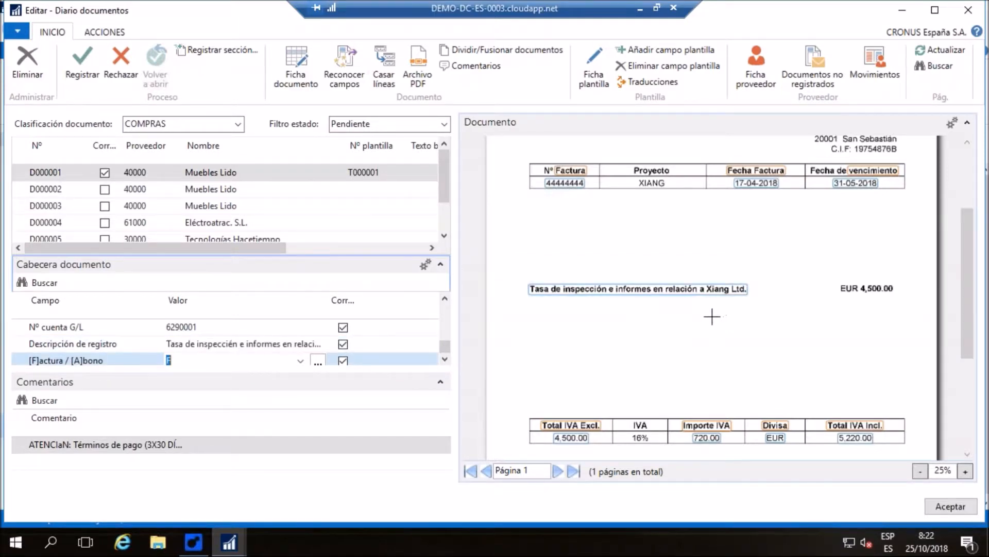
Collapse the comments section and review the header fields of document D000001
scroll(711, 316, "down", 1)
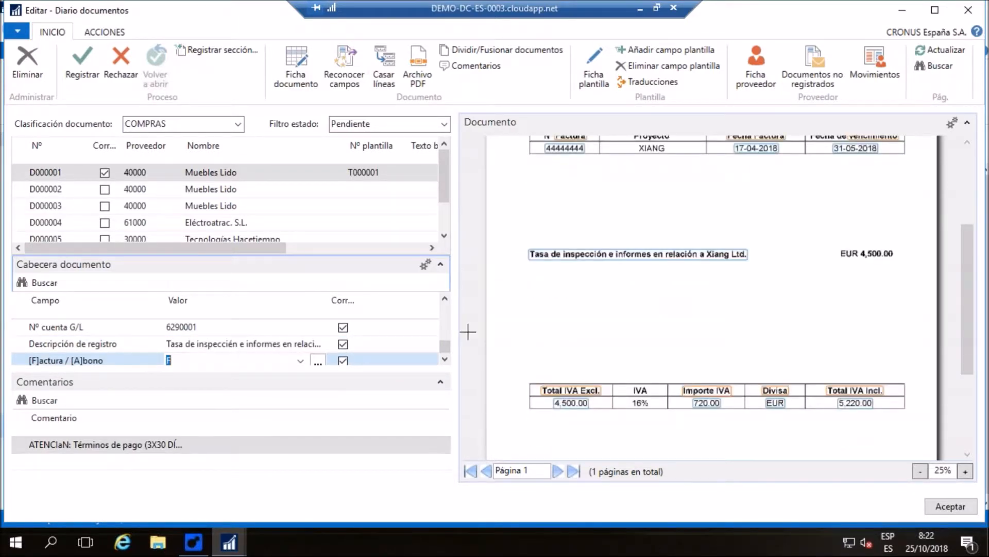
left_click(440, 382)
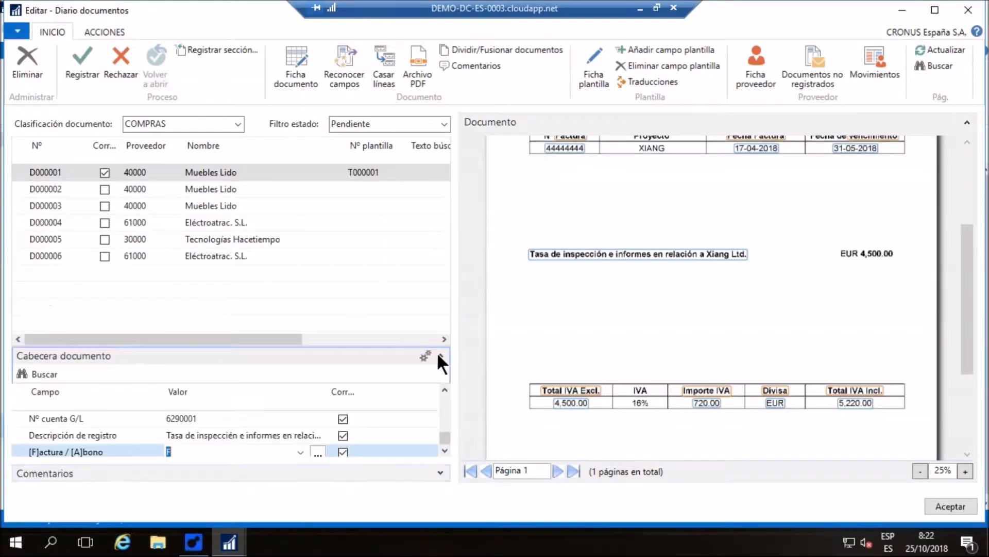
scroll(329, 425, "up", 5)
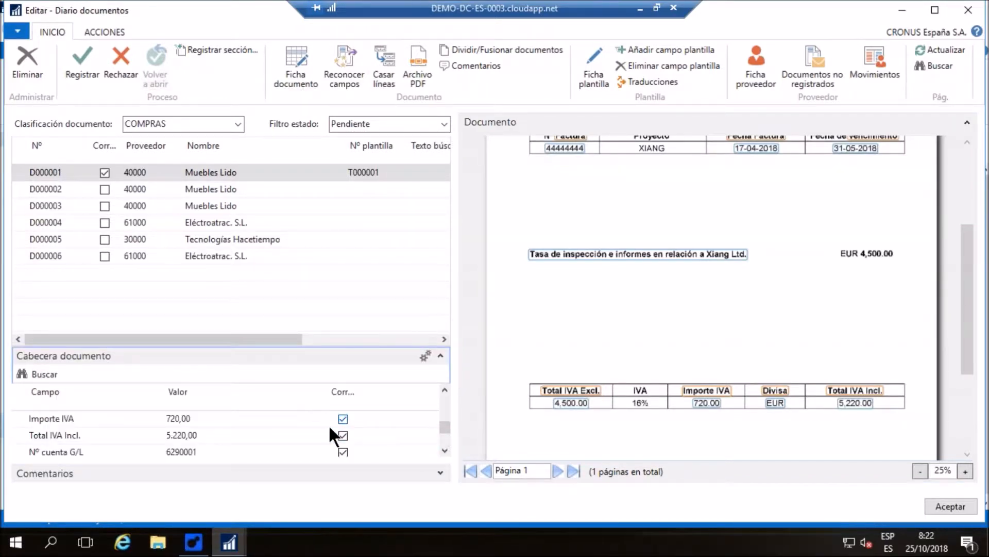
scroll(584, 262, "down", 1)
scroll(584, 262, "down", 1)
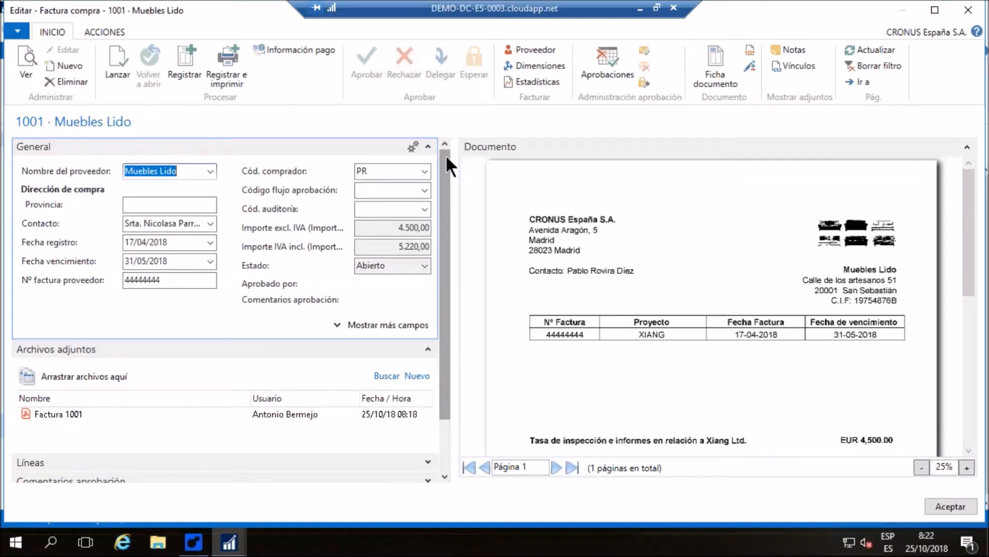
Expand the lines of purchase invoice 1001 and compare the line details and totals with the scanned document
left_click_drag(448, 158, 453, 206)
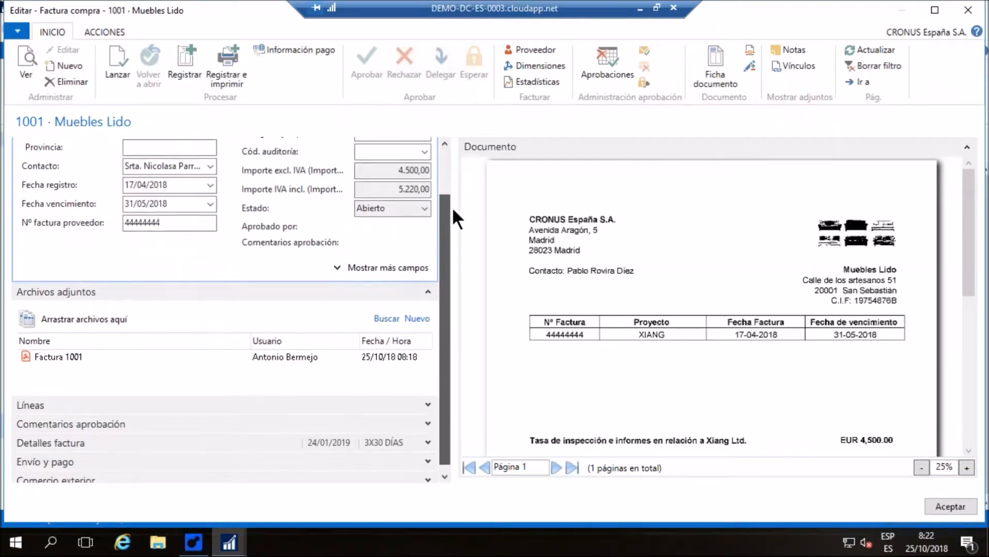
left_click(429, 397)
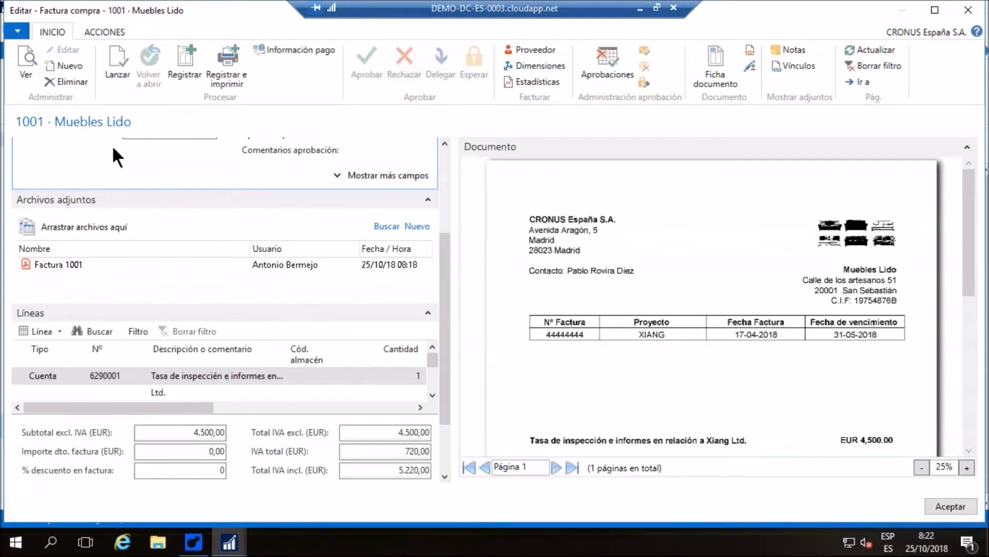
left_click_drag(97, 404, 253, 405)
scroll(616, 258, "down", 3)
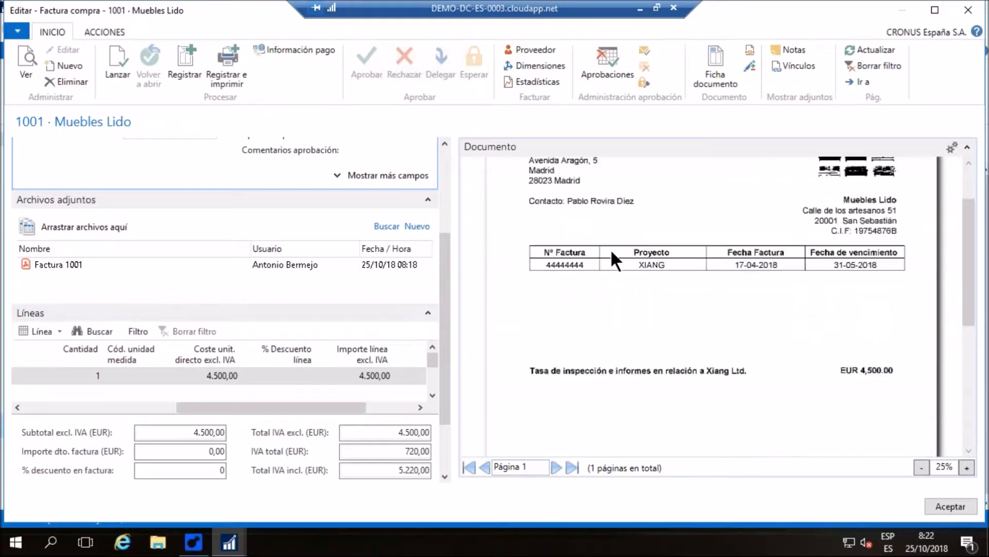
scroll(610, 248, "down", 3)
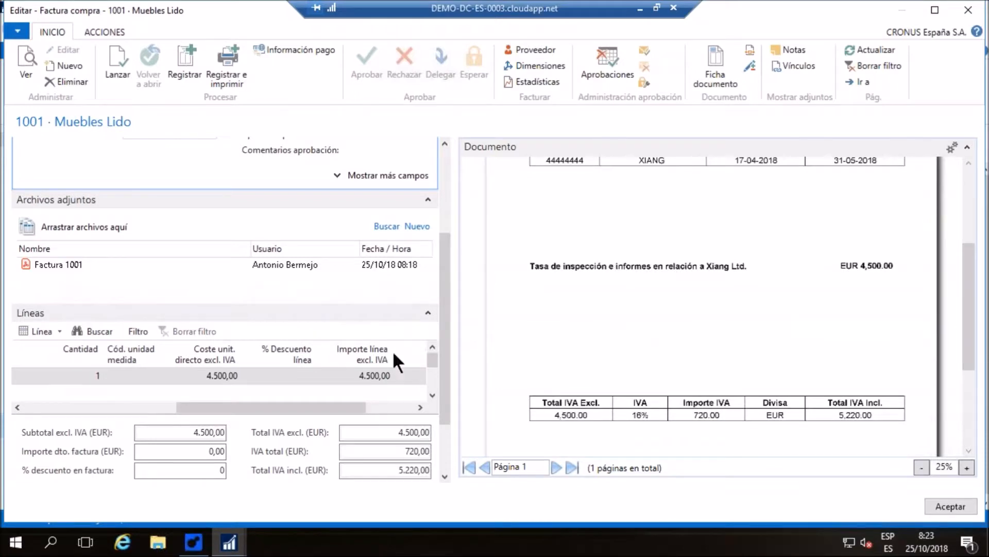
left_click_drag(333, 408, 182, 409)
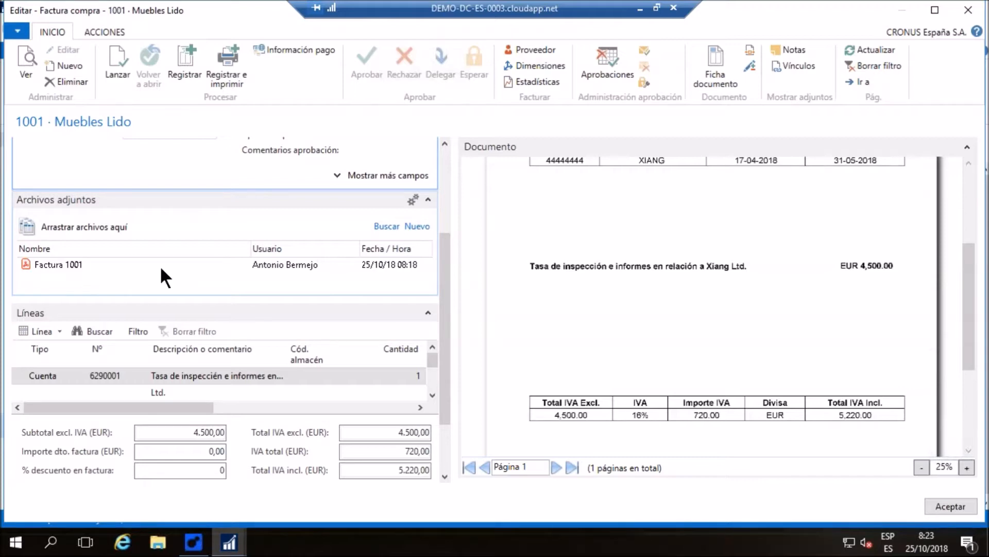
Send an approval request for purchase invoice 1001 and close the invoice without posting it
left_click(640, 50)
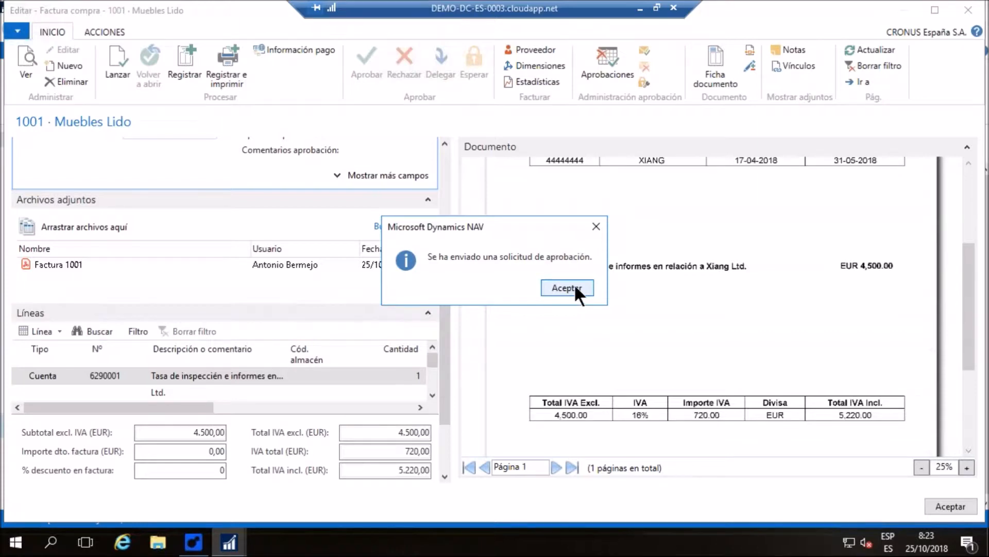
left_click(567, 287)
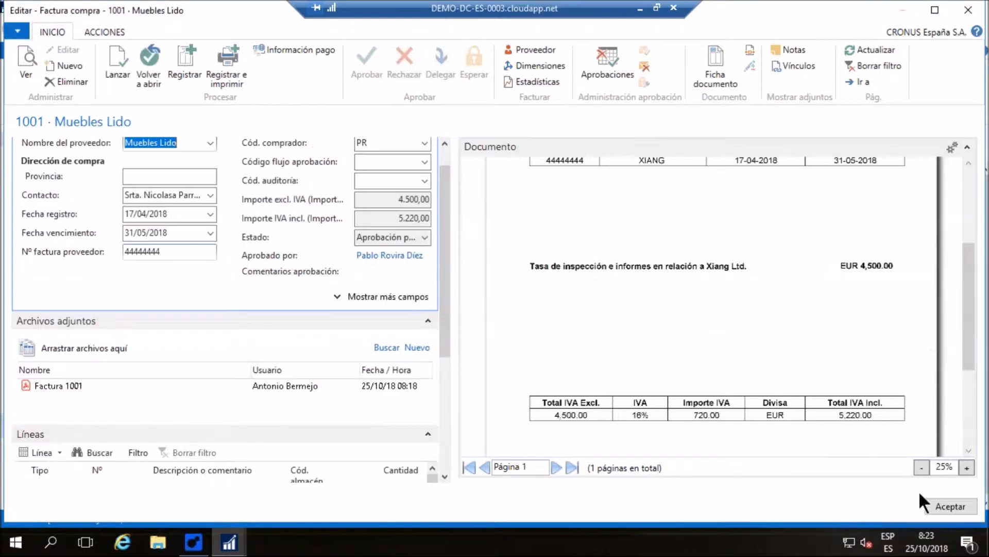
left_click(957, 511)
left_click(482, 281)
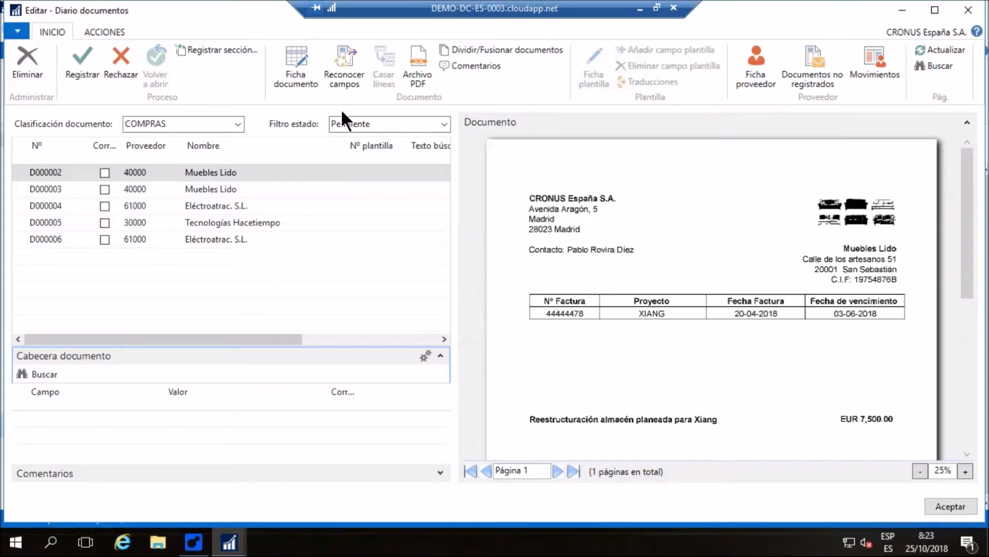
Recognize the fields of Muebles Lido document D000002 and check its invoice date and due date against the scan
left_click(349, 47)
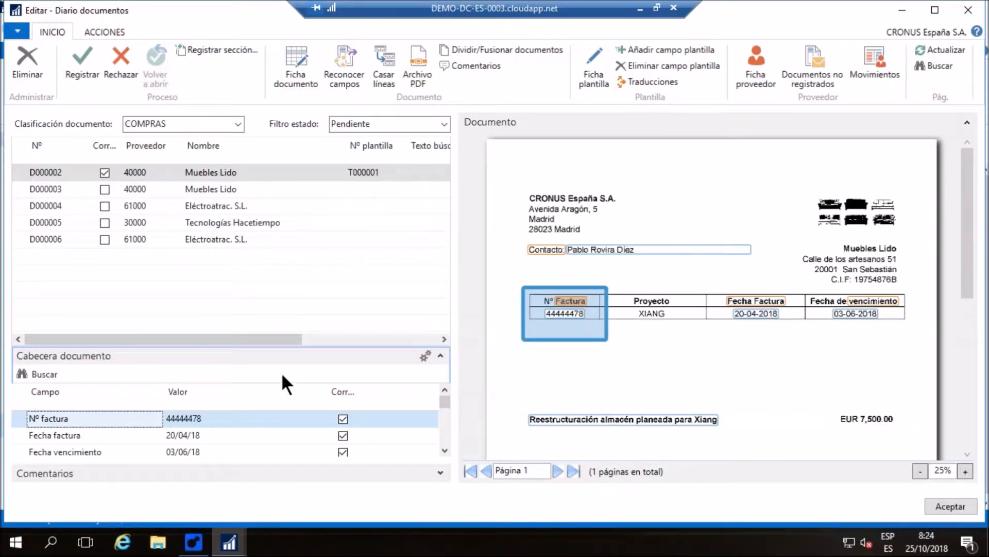
left_click(122, 434)
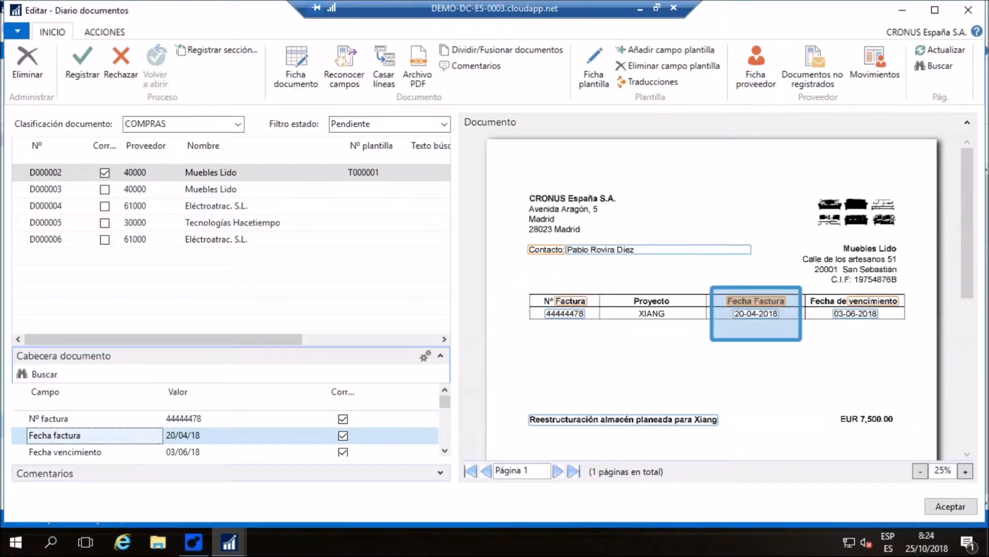
left_click(308, 449)
Review the remaining header fields of D000002, including amounts, Nº cuenta G/L and Descripción de registro, against the scanned invoice
left_click(443, 448)
left_click(443, 448)
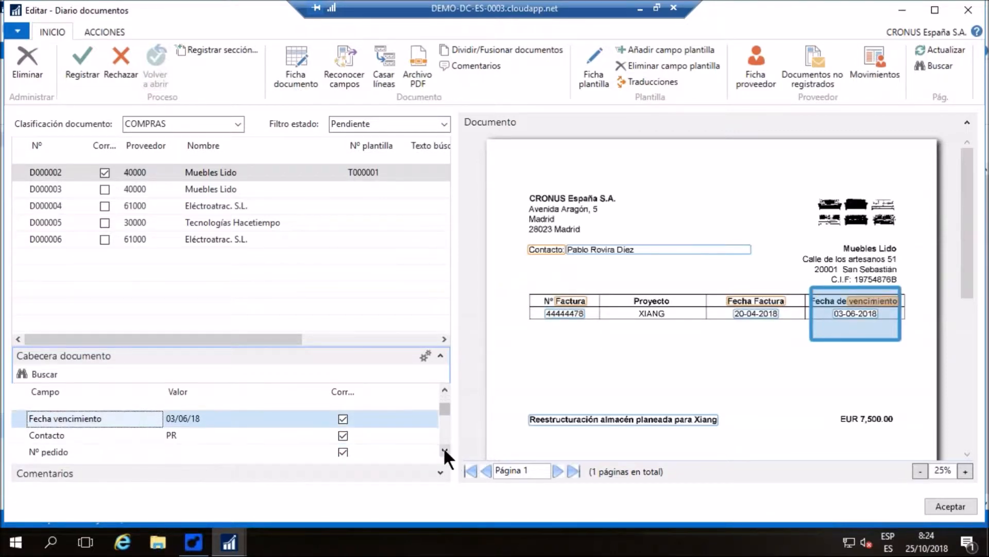
left_click(443, 448)
left_click(443, 448)
left_click(443, 448)
left_click(444, 448)
left_click(444, 448)
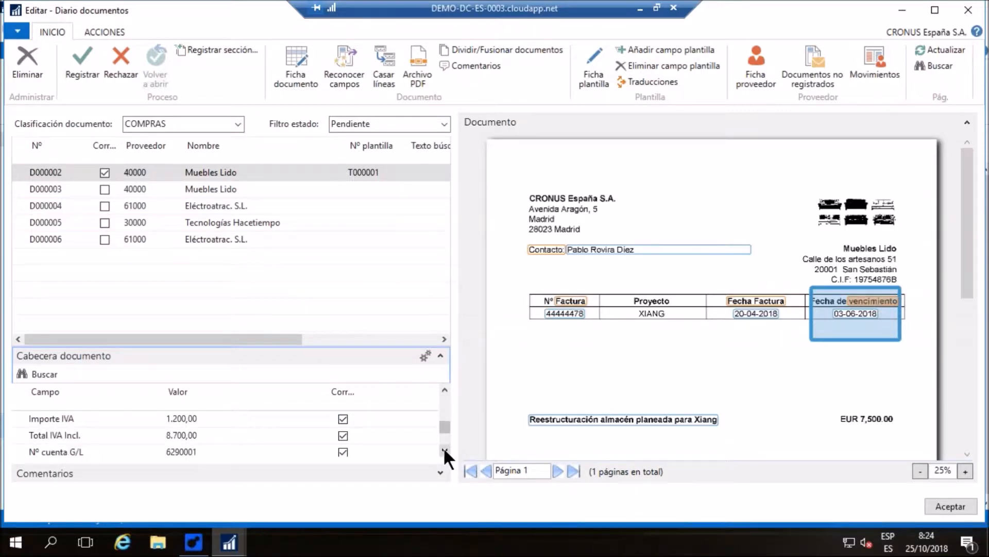
left_click(443, 448)
left_click(216, 435)
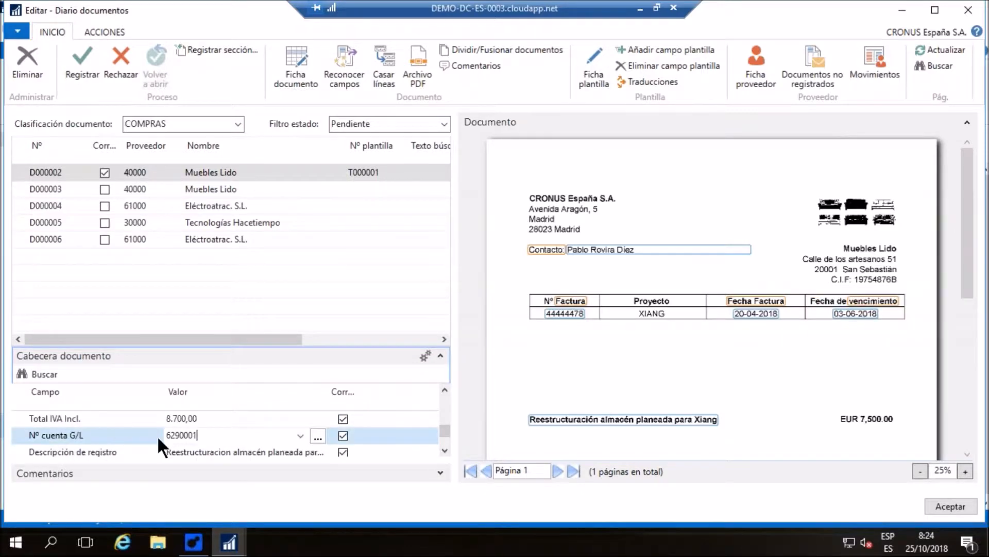
left_click(443, 450)
left_click(226, 436)
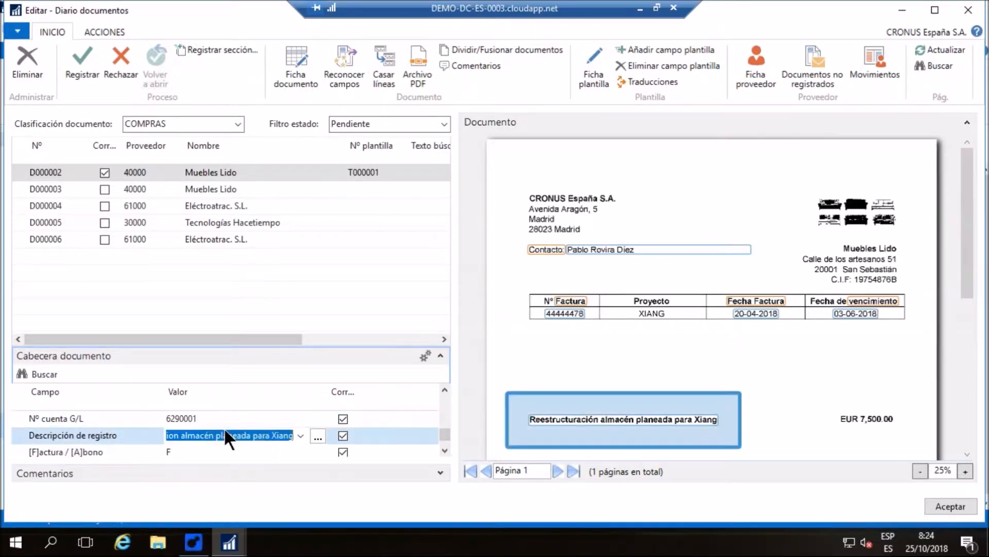
scroll(614, 366, "down", 1)
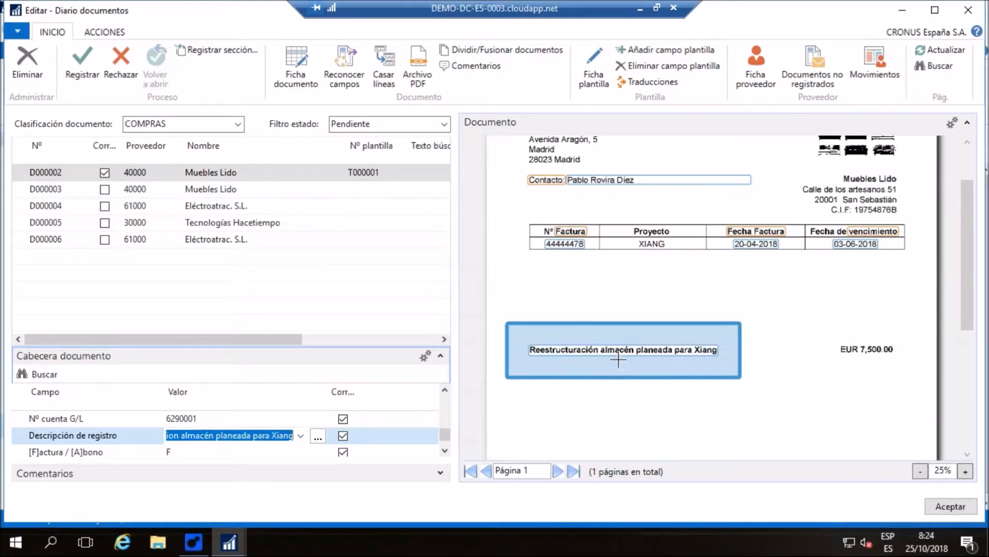
scroll(639, 338, "down", 2)
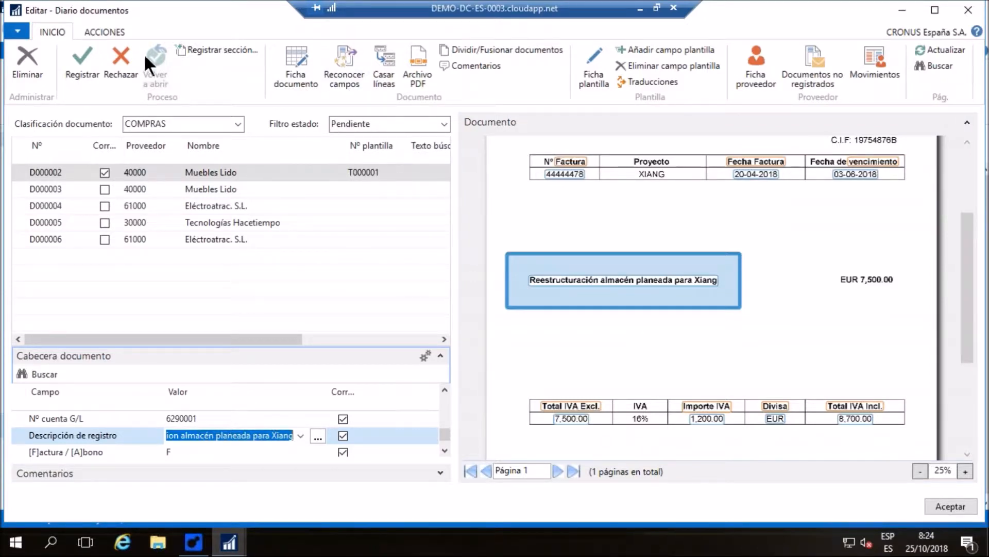
Register document D000002 as a purchase invoice and compare its lines and totals with the scanned document
left_click(73, 53)
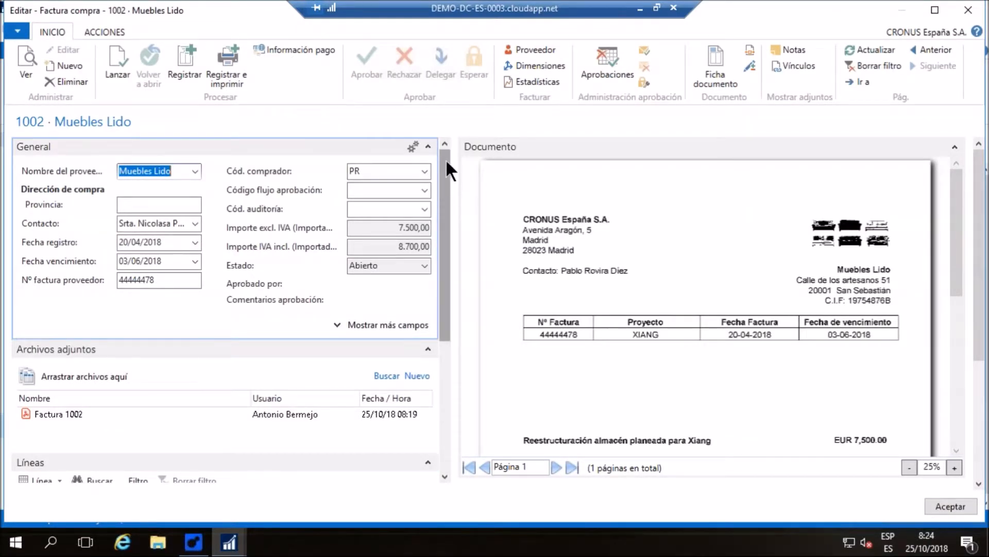
left_click_drag(444, 178, 497, 238)
scroll(666, 187, "down", 2)
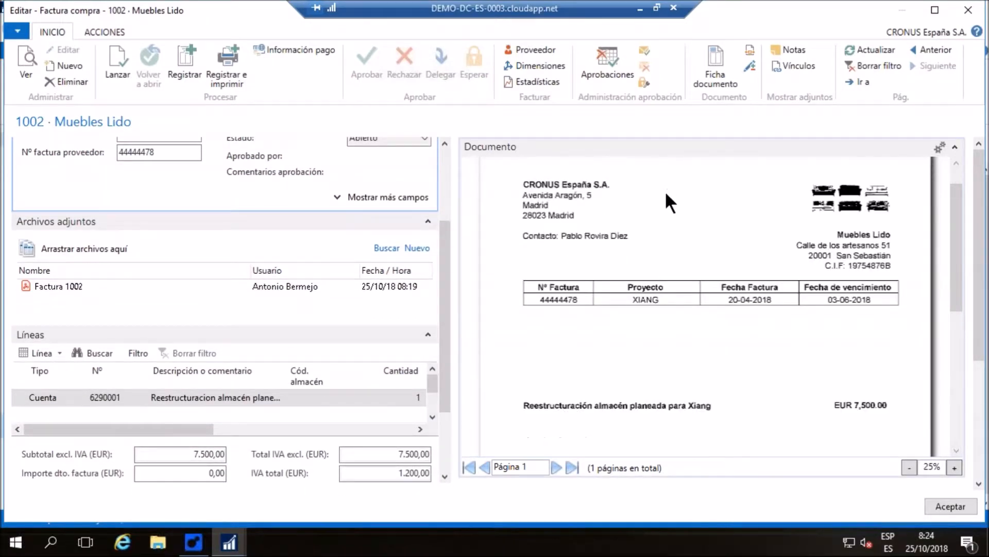
scroll(666, 194, "down", 2)
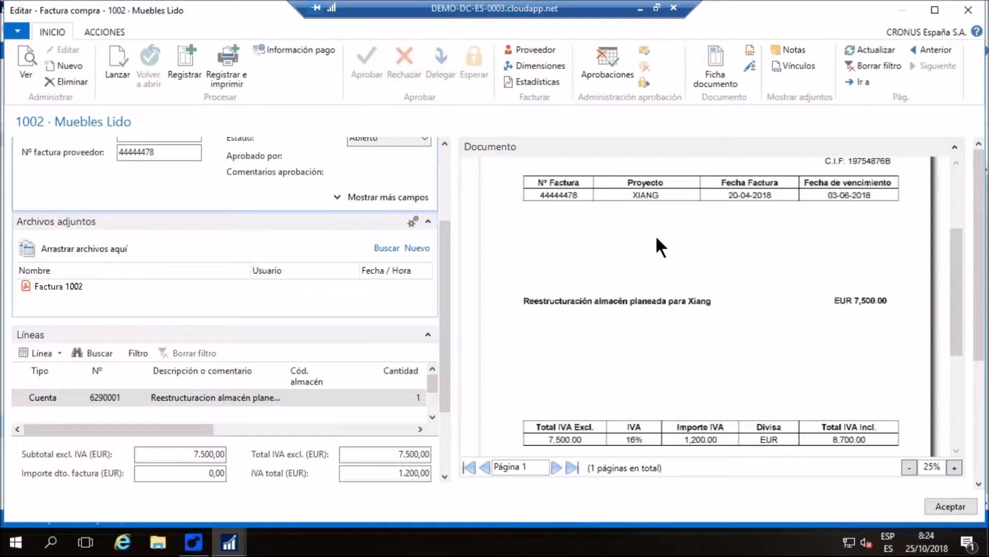
Send an approval request for purchase invoice 1002 and close the invoice without posting it
left_click(644, 50)
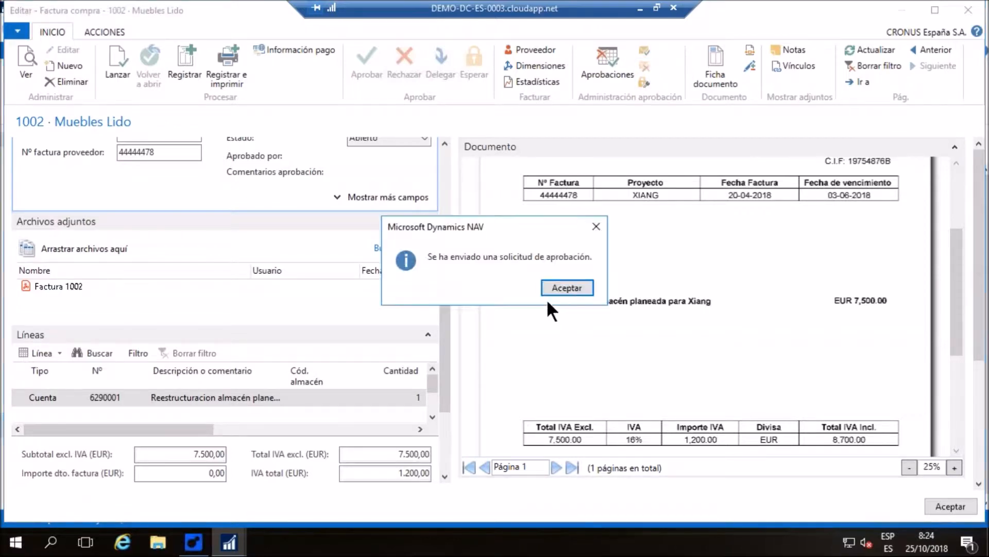
left_click(566, 284)
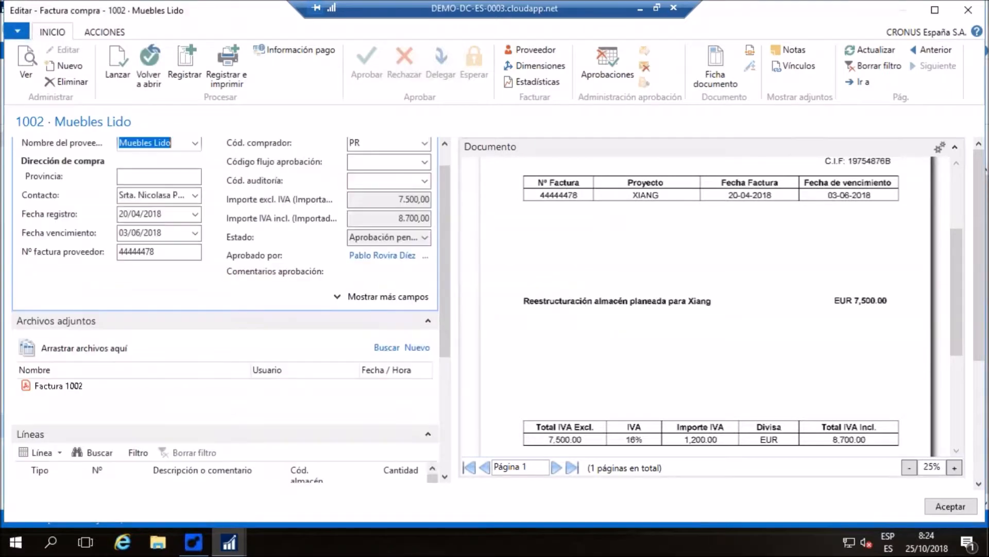
left_click(948, 502)
left_click(489, 288)
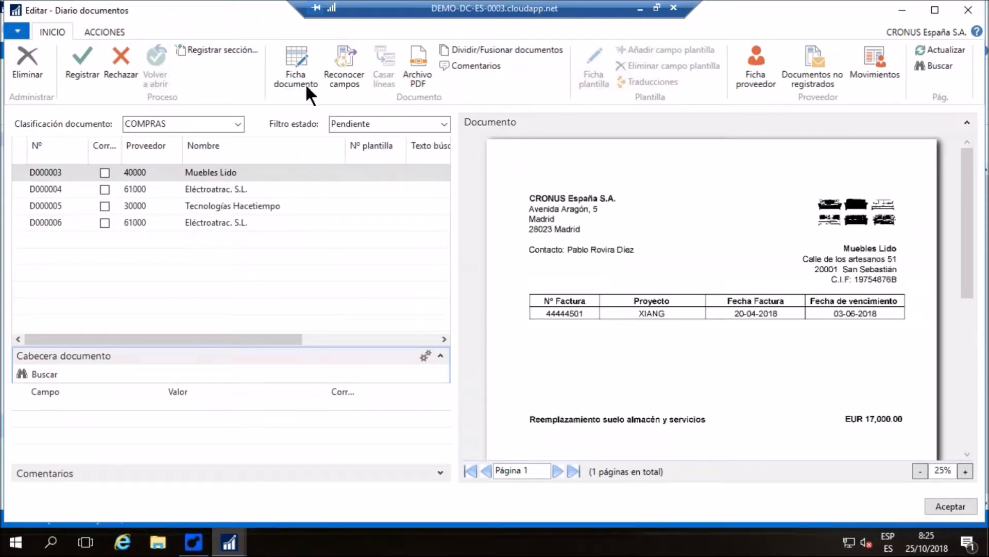
Recognize the fields of document D000003 and check its Nº cuenta G/L and Descripción de registro against the scan
left_click(348, 67)
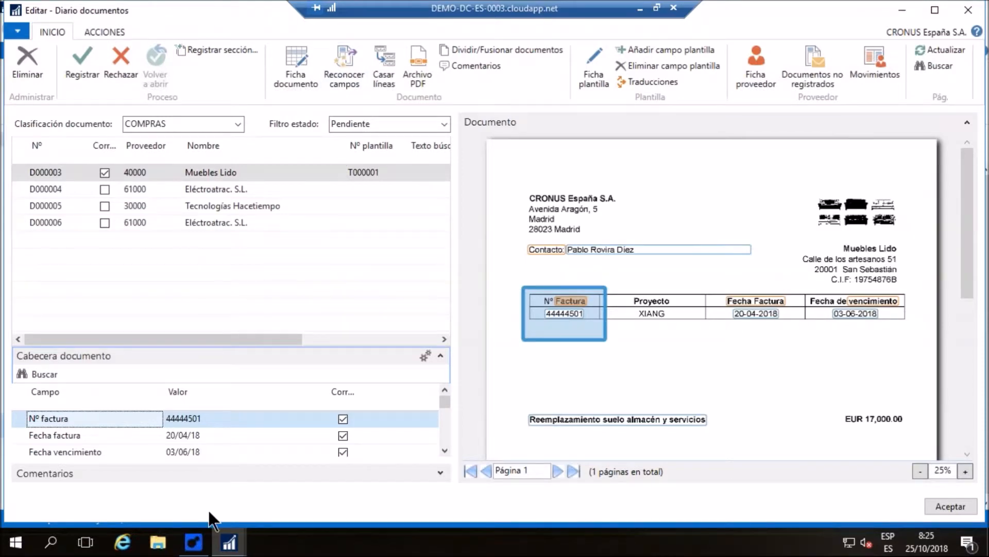
left_click(444, 450)
left_click(444, 450)
left_click(445, 450)
left_click(445, 450)
left_click(444, 449)
left_click(445, 450)
left_click(444, 449)
left_click(445, 450)
left_click(445, 449)
left_click(201, 435)
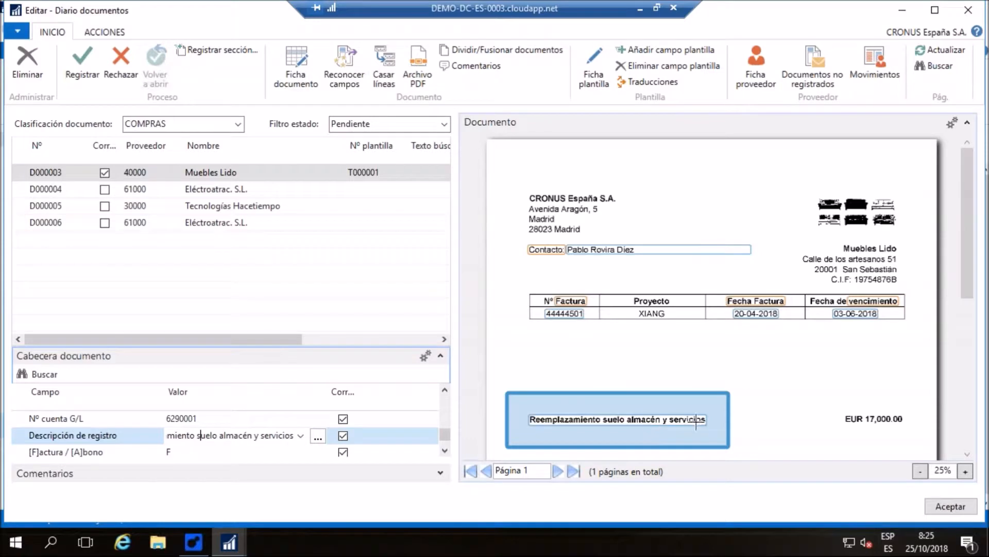
Register document D000003 as a purchase invoice and send it for approval, closing it without posting
left_click(84, 61)
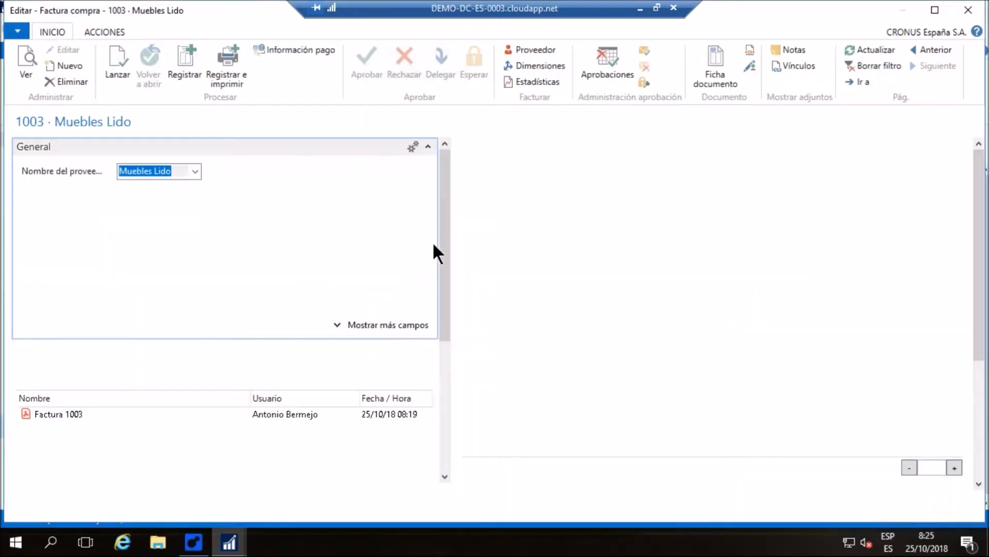
scroll(438, 201, "down", 3)
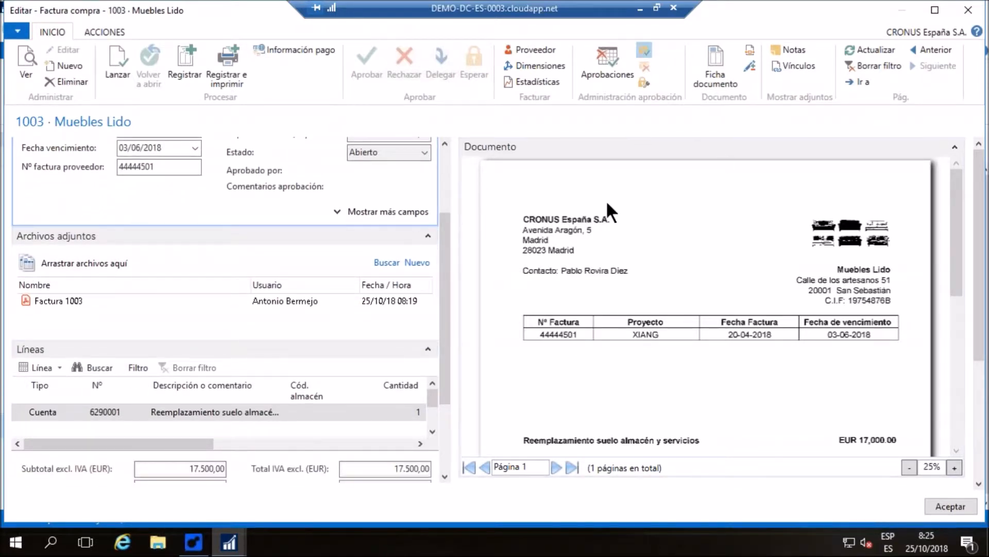
left_click(567, 288)
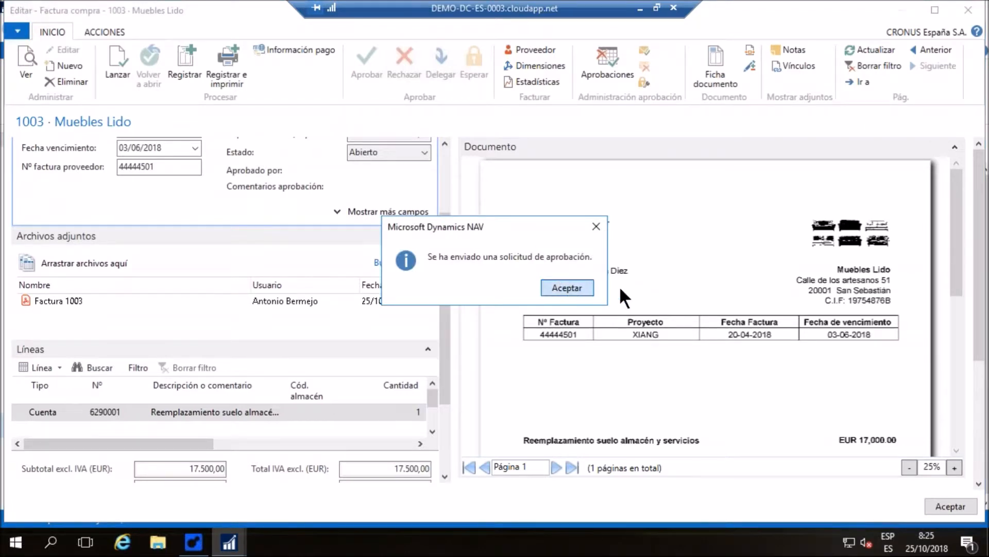
left_click(947, 508)
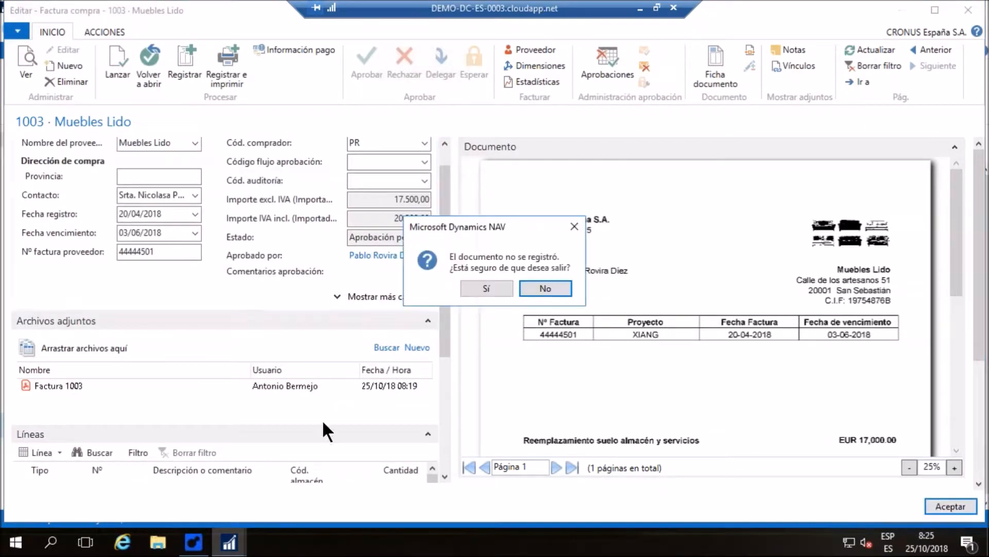
left_click(465, 286)
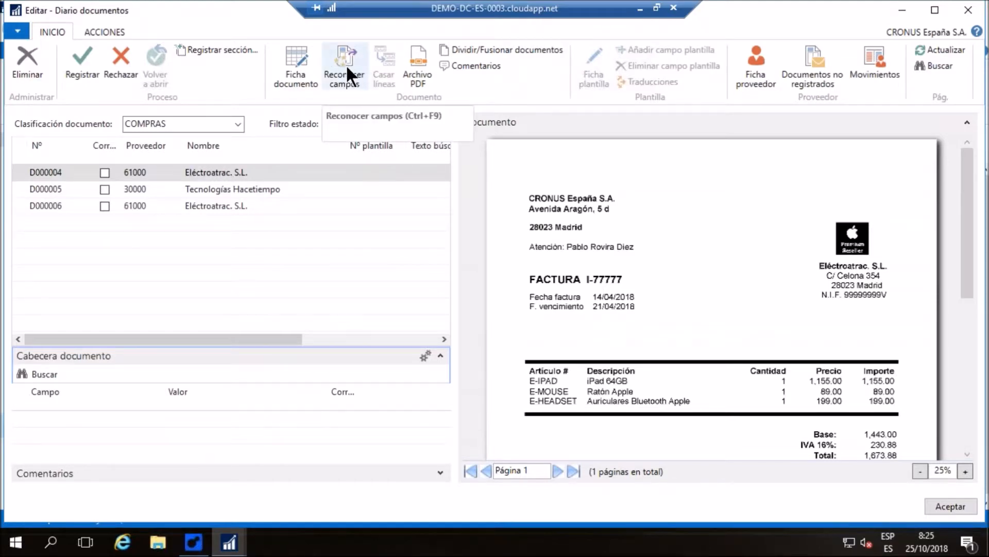
Recognize the fields of Eléctroatrac. S.L. document D000004 and expand its comments to review the recognition errors
left_click(349, 47)
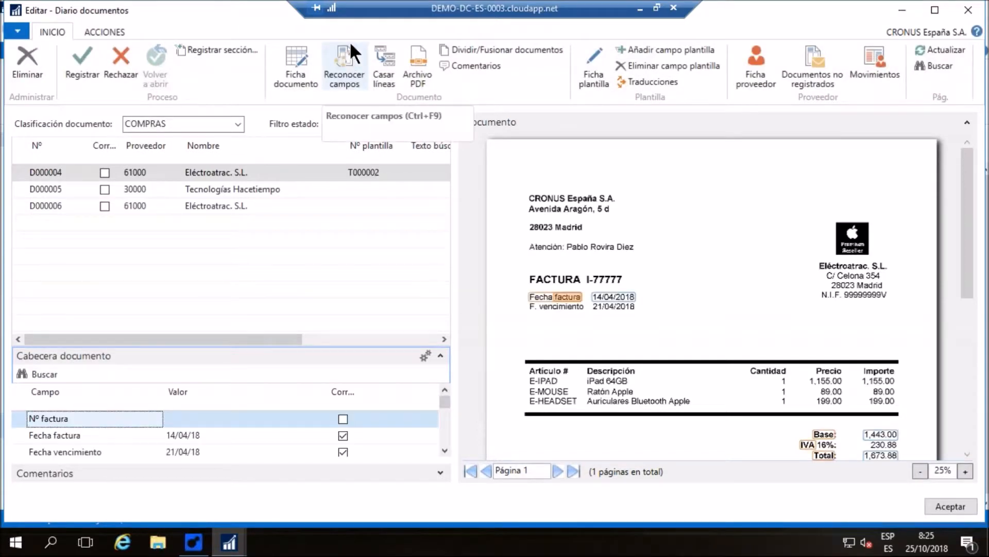
left_click(441, 471)
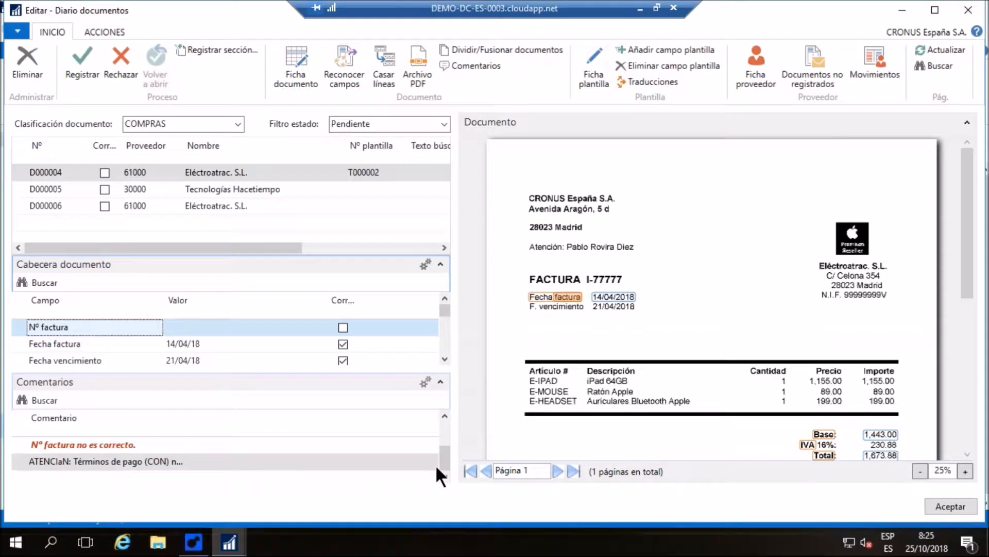
left_click(37, 443)
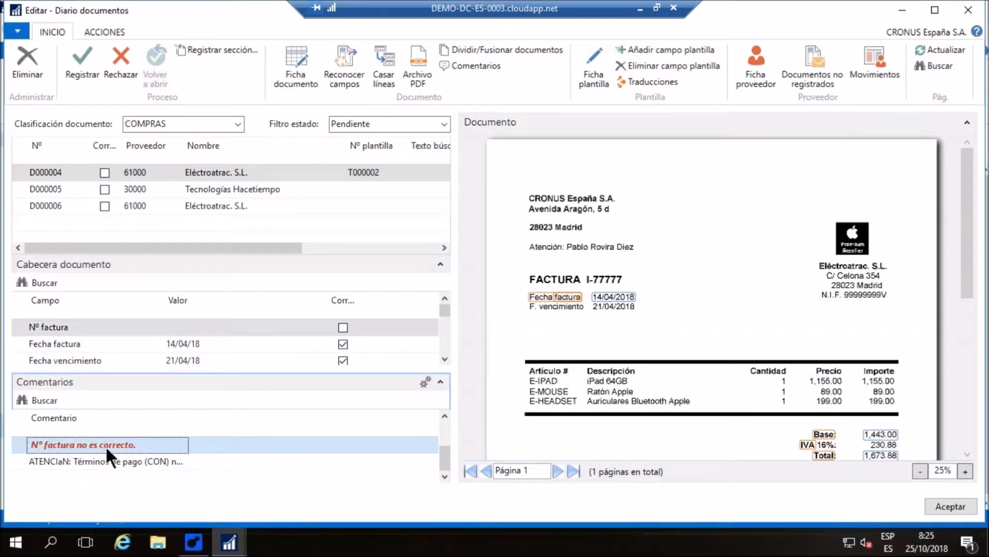
Fill Nº factura of D000004 by capturing "FACTURA" as its title and "I-77777" as its value from the scan
left_click(54, 326)
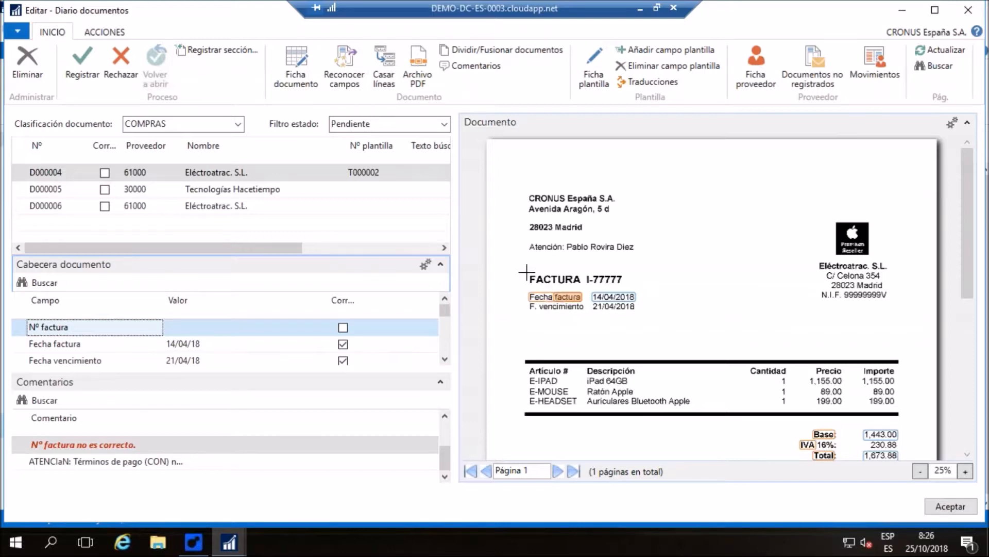
left_click_drag(526, 271, 584, 282)
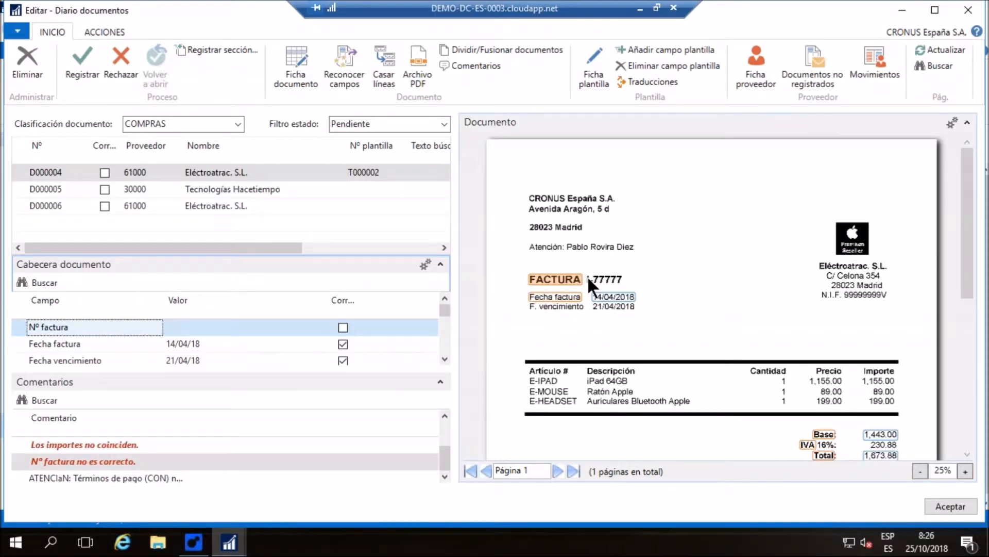
left_click_drag(590, 278, 625, 285)
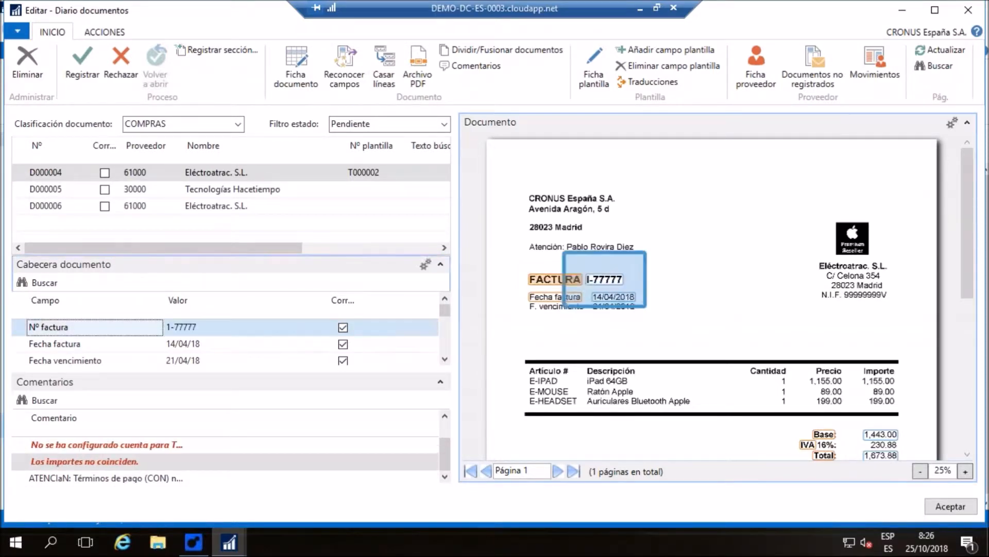
Add a field translation from "1-" to "I-" for the Nº factura field of template T000002
left_click(245, 330)
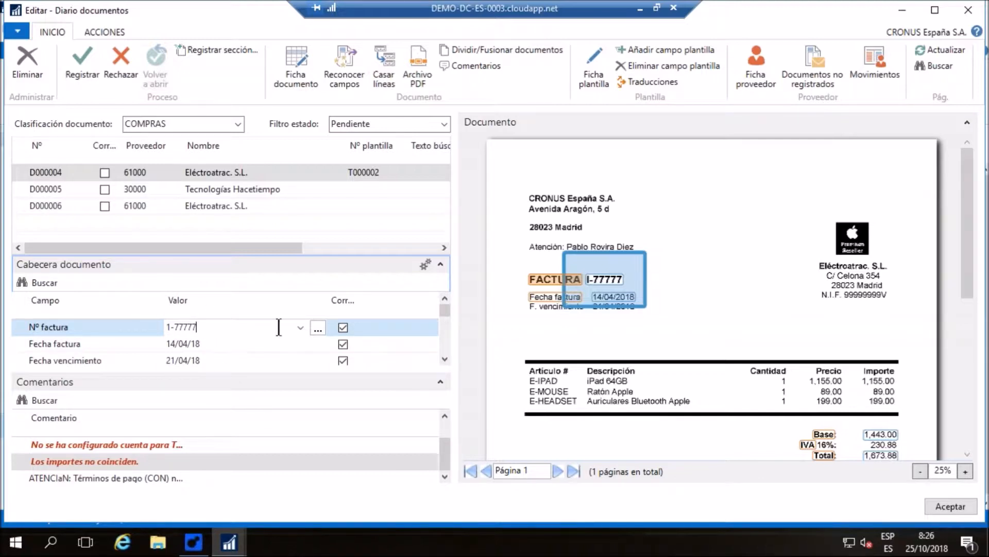
left_click(317, 328)
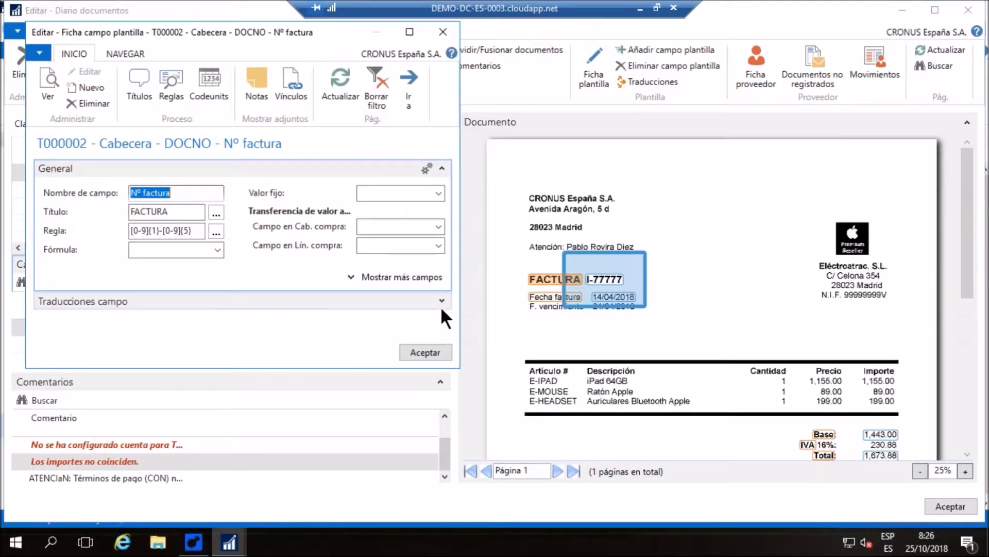
left_click(441, 299)
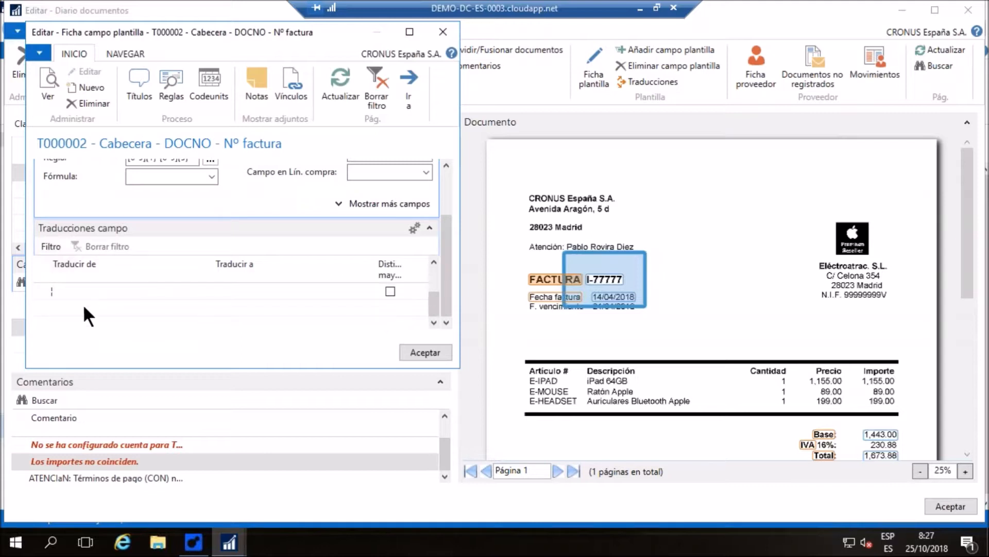
left_click(70, 306)
type("1-")
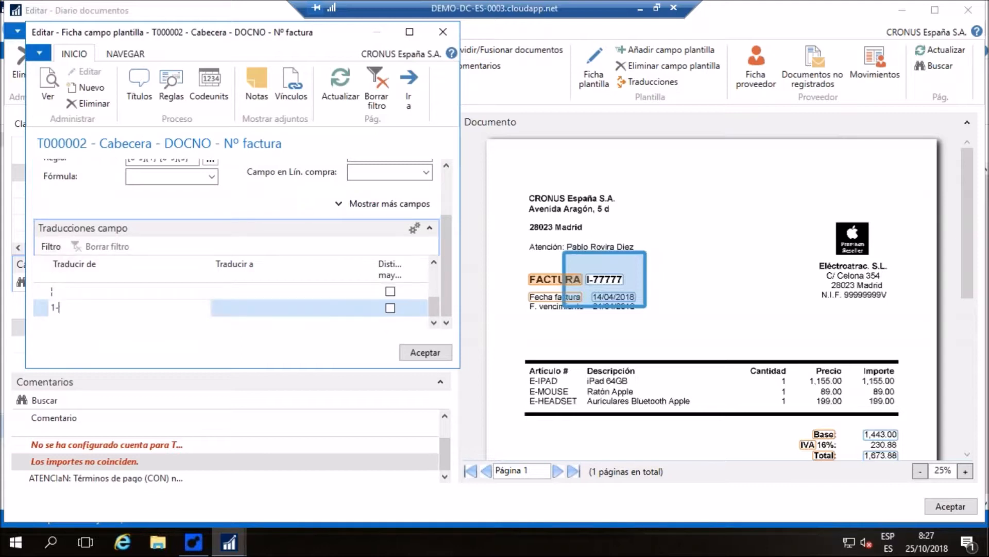
key("Tab")
type("I")
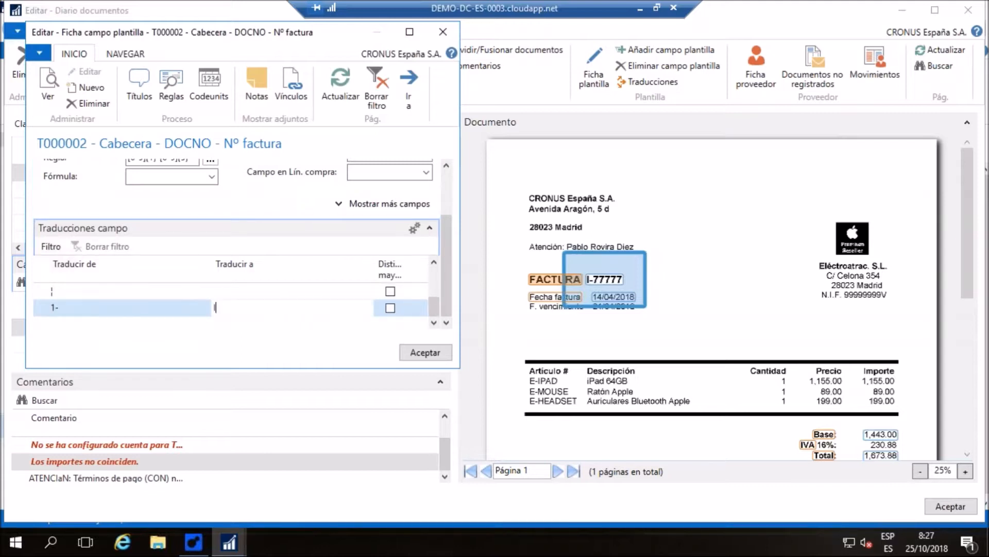
type("-")
left_click(440, 350)
left_click_drag(573, 278, 582, 282)
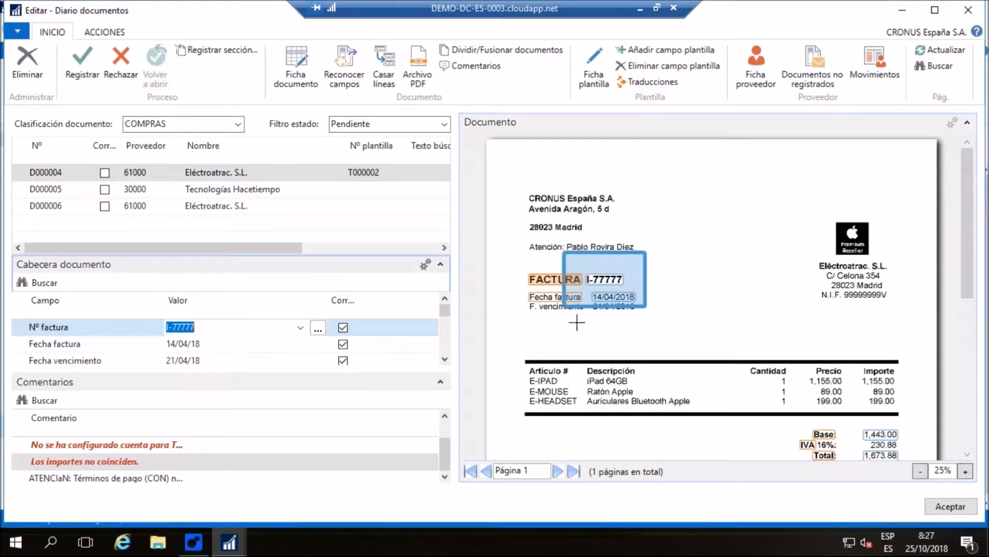
left_click(211, 328)
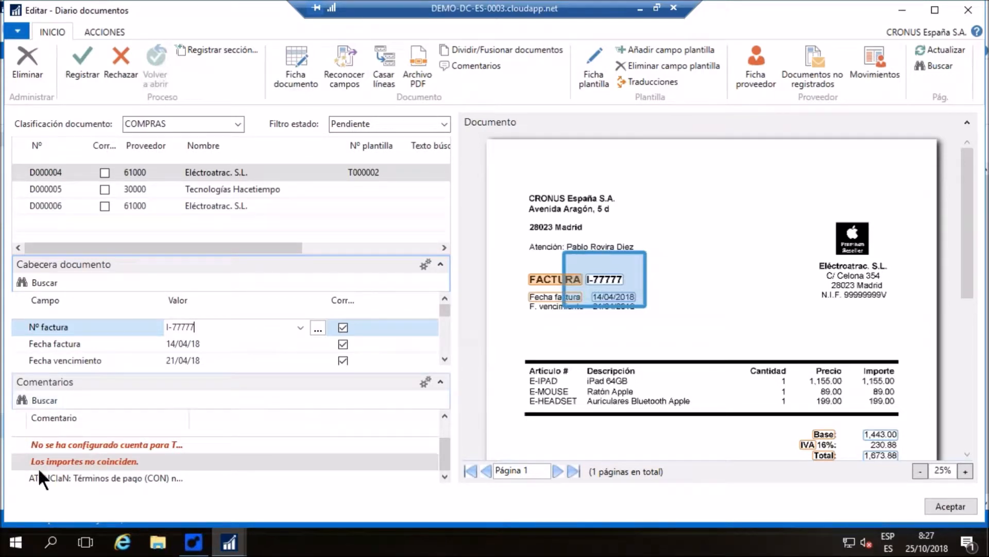
Fill Importe IVA of D000004 by capturing "IVA 16%:" as its title and "230.88" as its value from the scan
left_click(444, 359)
left_click(444, 359)
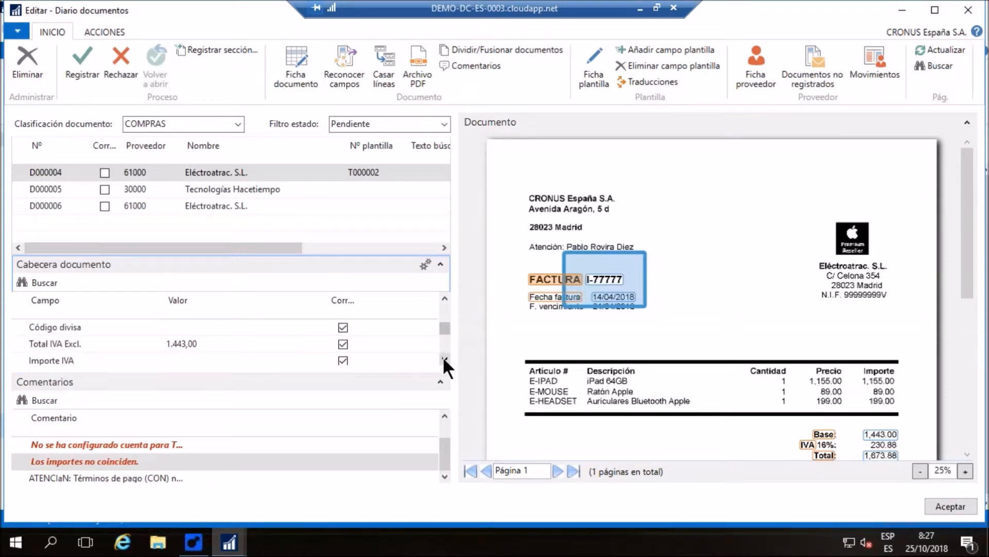
left_click(445, 359)
left_click(967, 453)
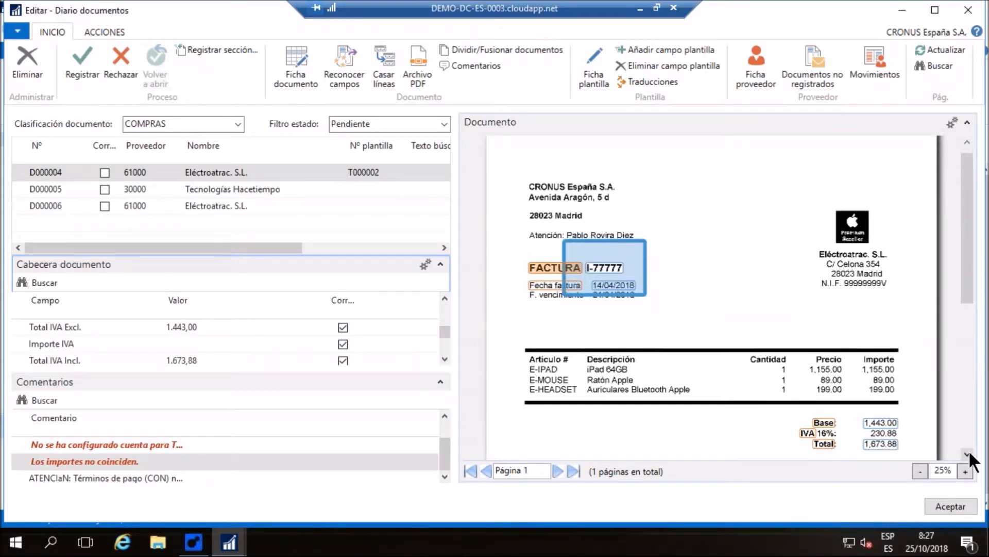
left_click(968, 452)
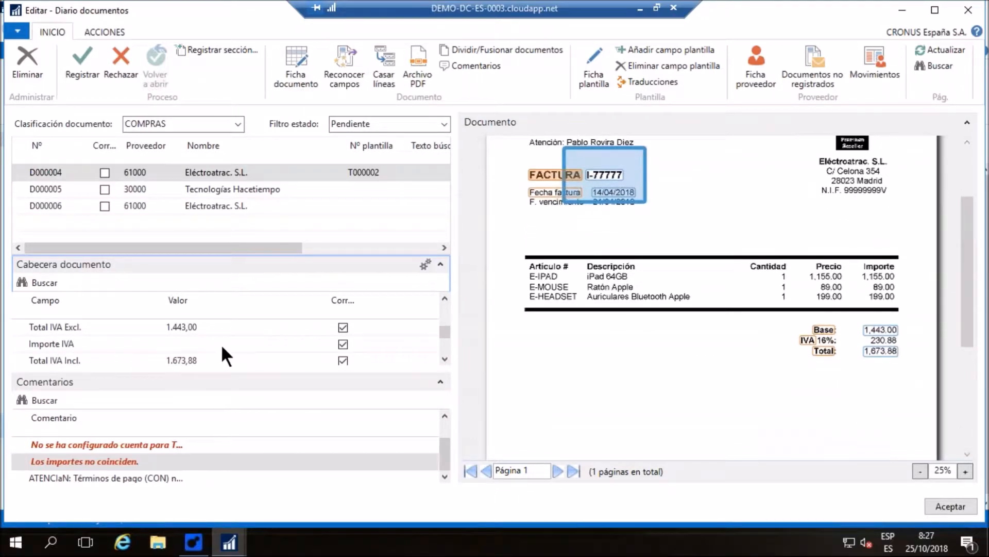
left_click(110, 348)
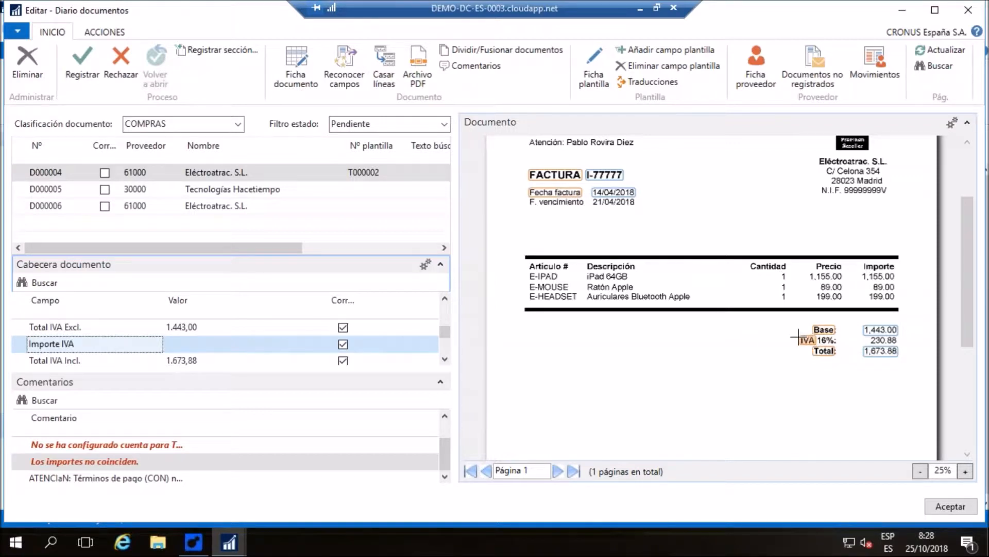
left_click_drag(798, 337, 901, 341)
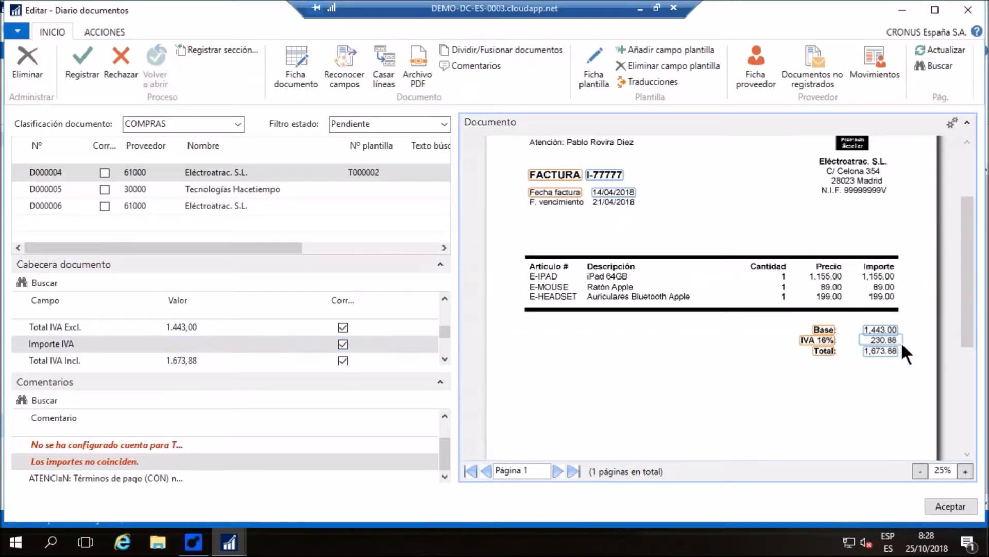
left_click(199, 342)
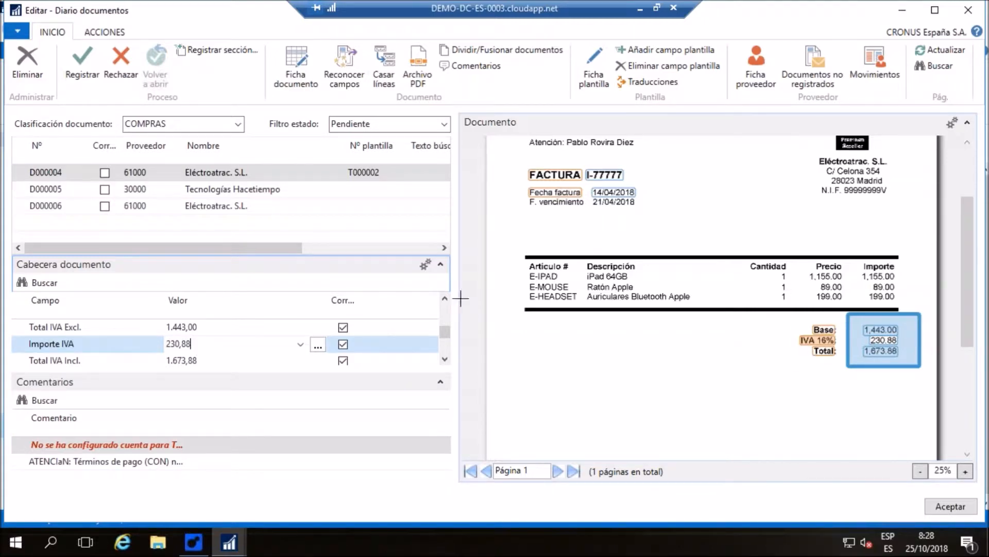
Open the document card of D000004 and collapse its Cabecera and Comentarios sections to enlarge the lines
scroll(662, 347, "down", 4)
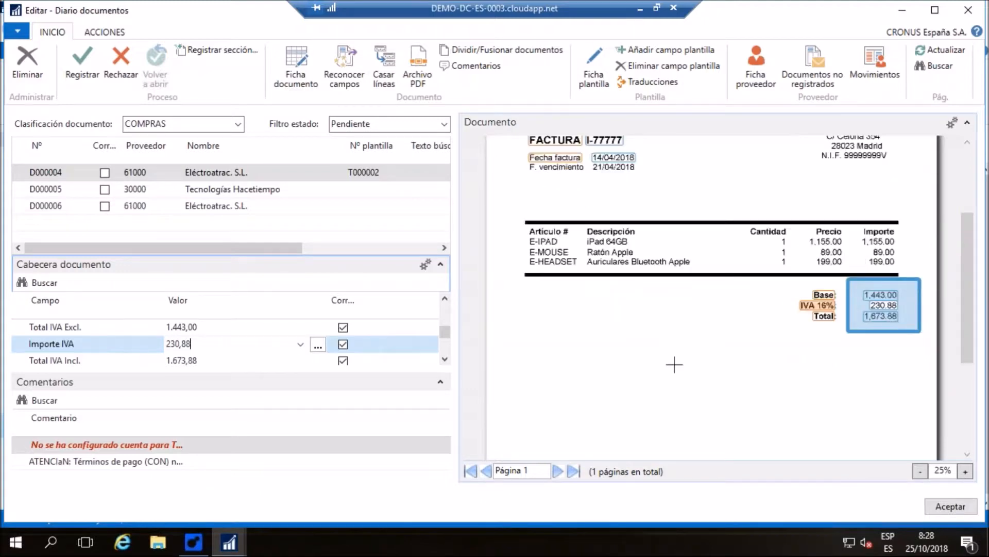
scroll(677, 352, "up", 5)
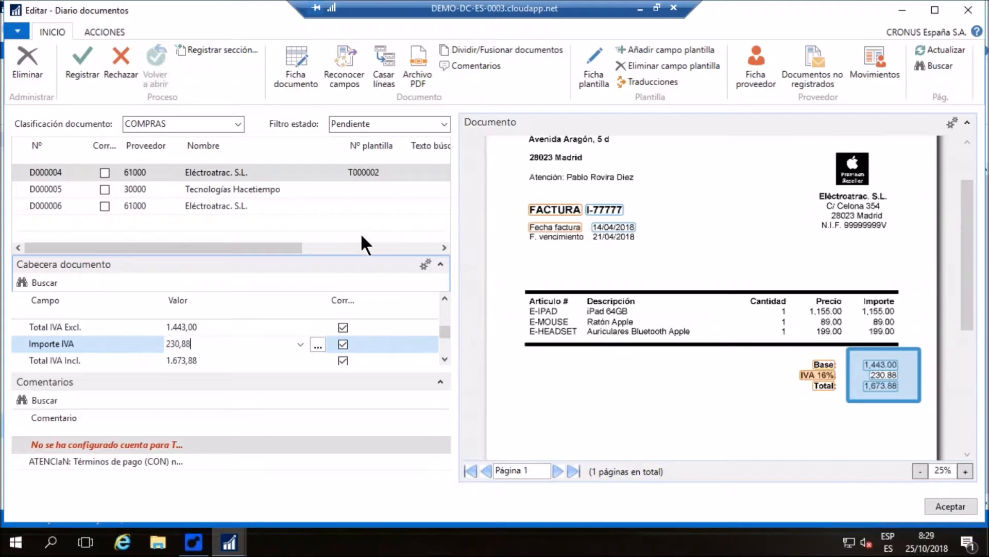
left_click(298, 57)
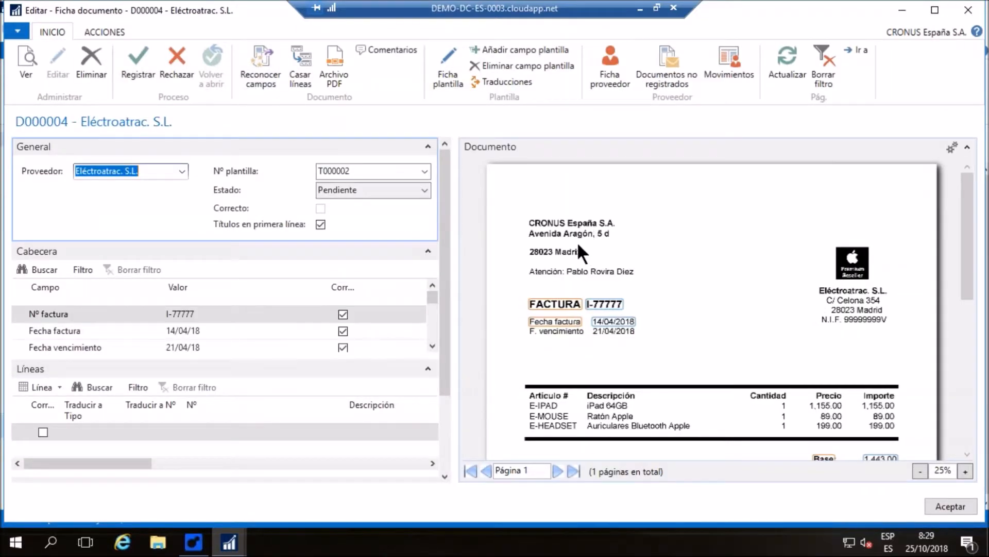
scroll(577, 245, "down", 1)
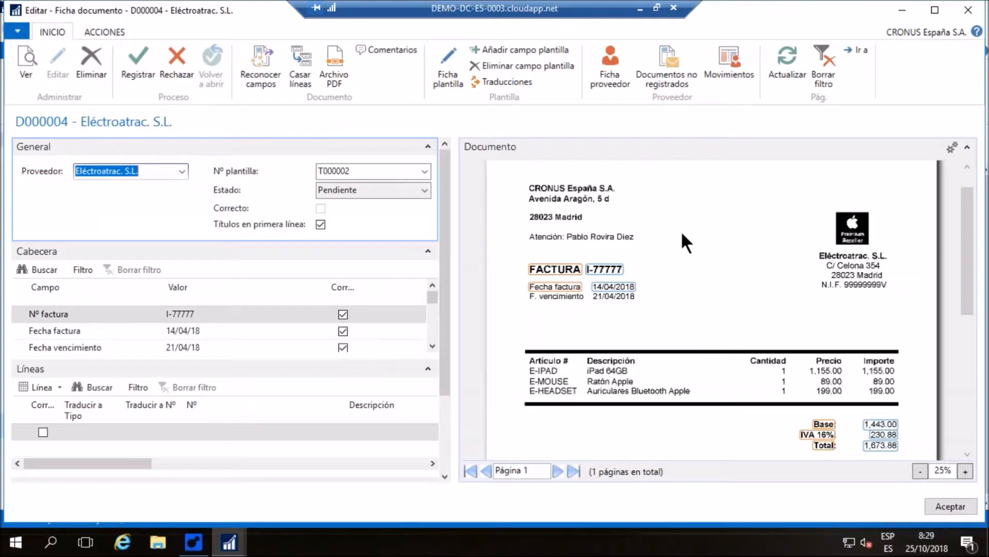
scroll(649, 245, "down", 1)
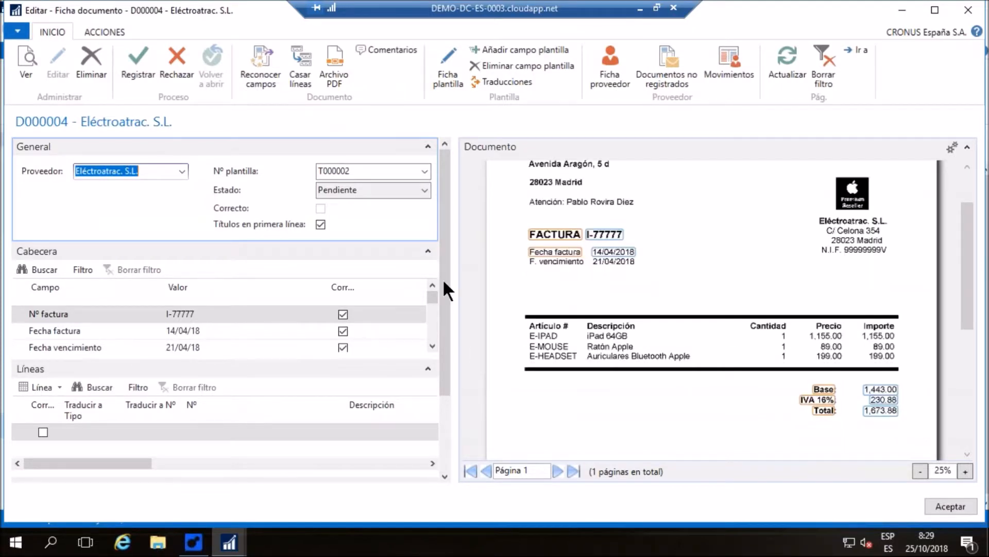
left_click(428, 250)
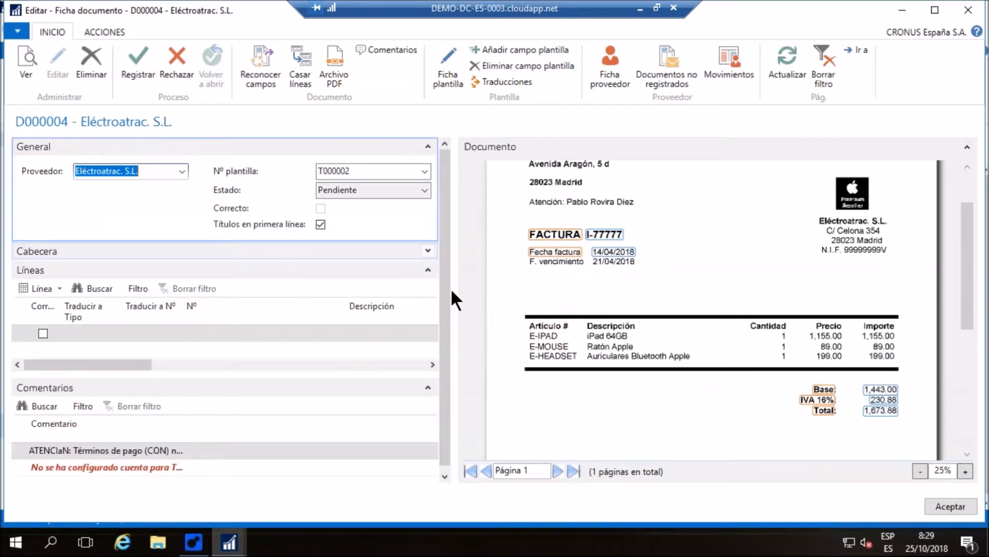
left_click(427, 386)
scroll(510, 305, "down", 1)
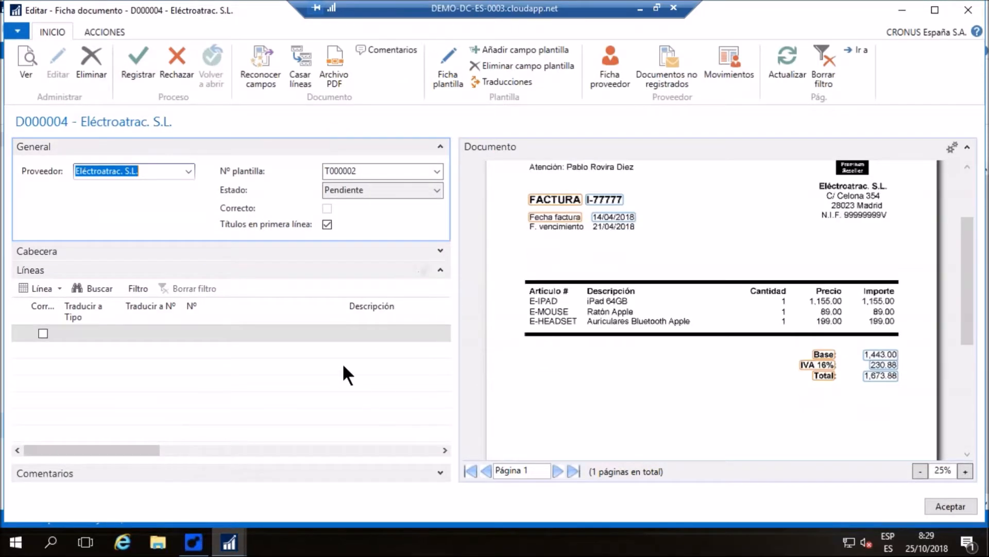
Capture the scan's column headings "Articulo #" and "Descripción" as titles for the line fields Nº and Descripción
left_click(195, 331)
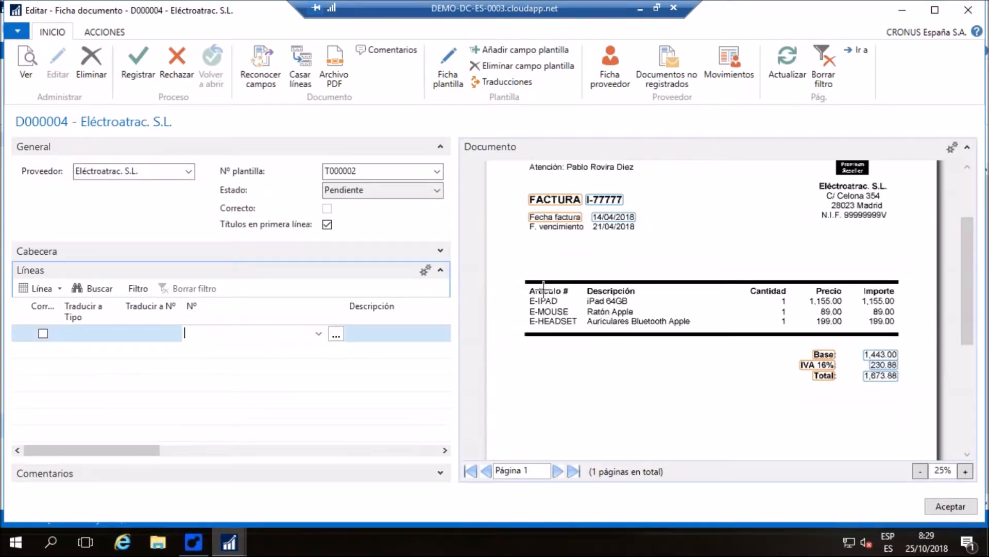
left_click_drag(527, 286, 583, 295)
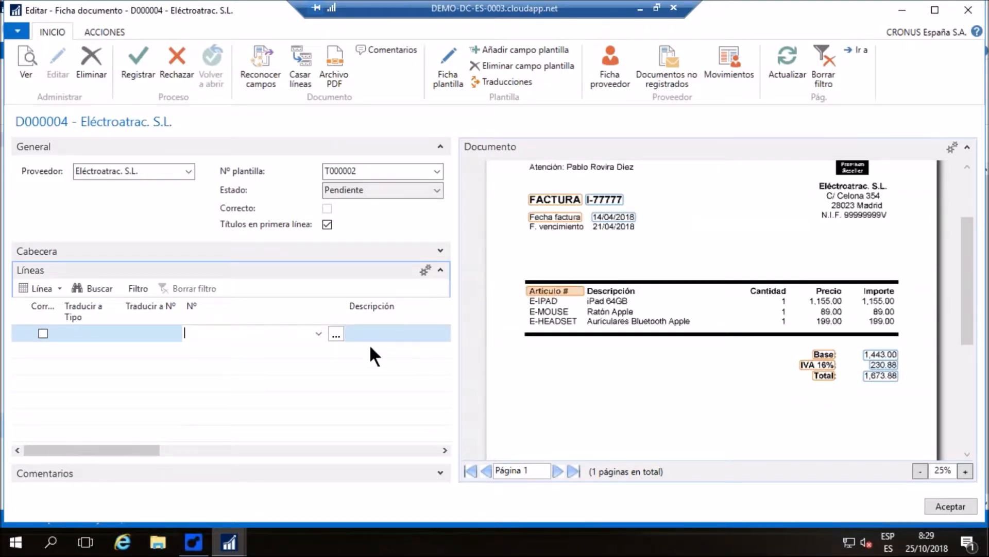
left_click(445, 450)
left_click(445, 450)
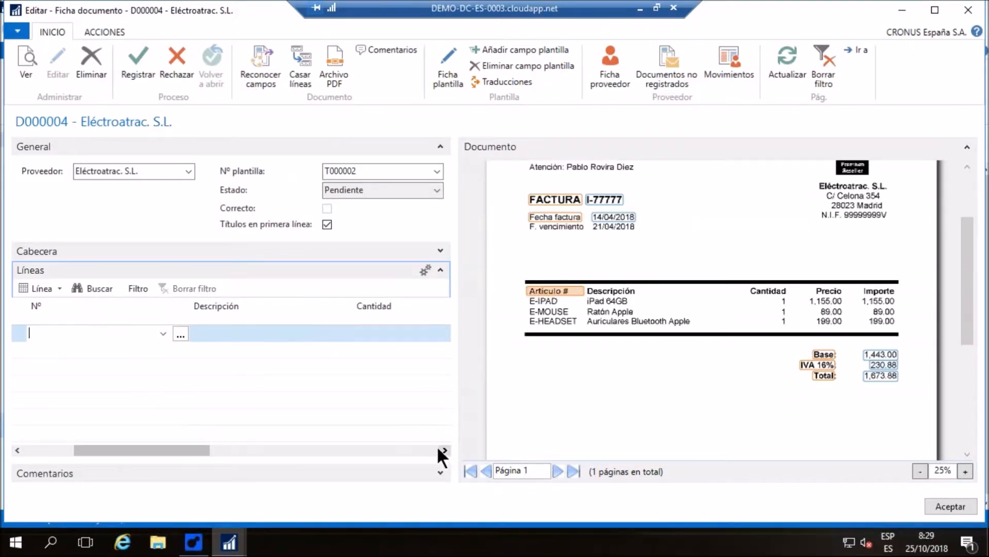
left_click(239, 336)
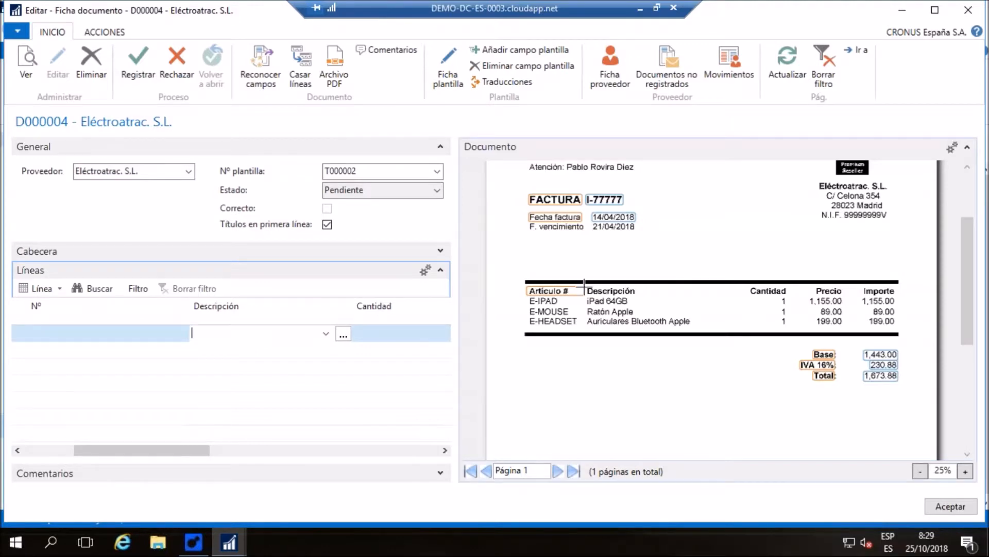
left_click_drag(586, 286, 744, 294)
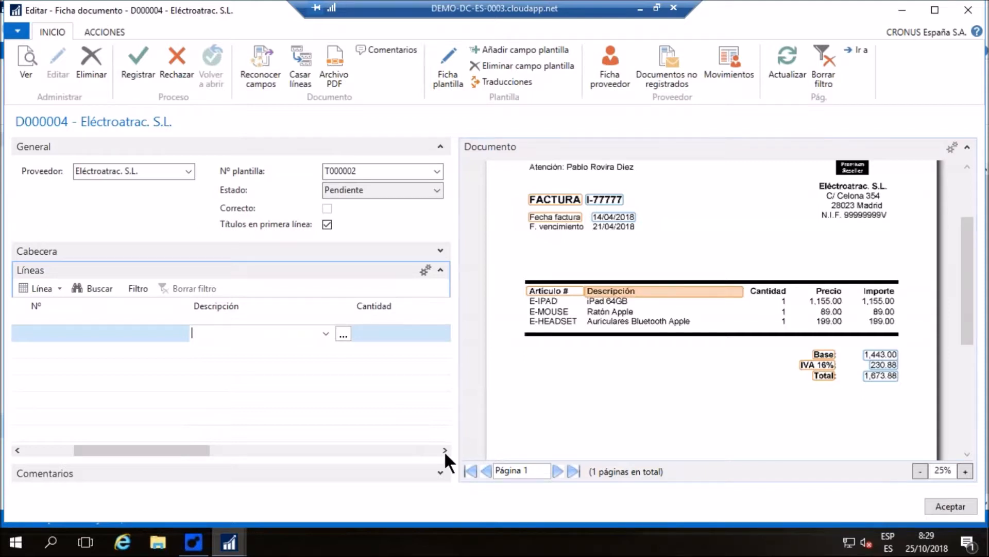
Capture the headings "Cantidad" and "Precio" as titles for the line fields Cantidad and Coste unidad
left_click(444, 450)
left_click(218, 329)
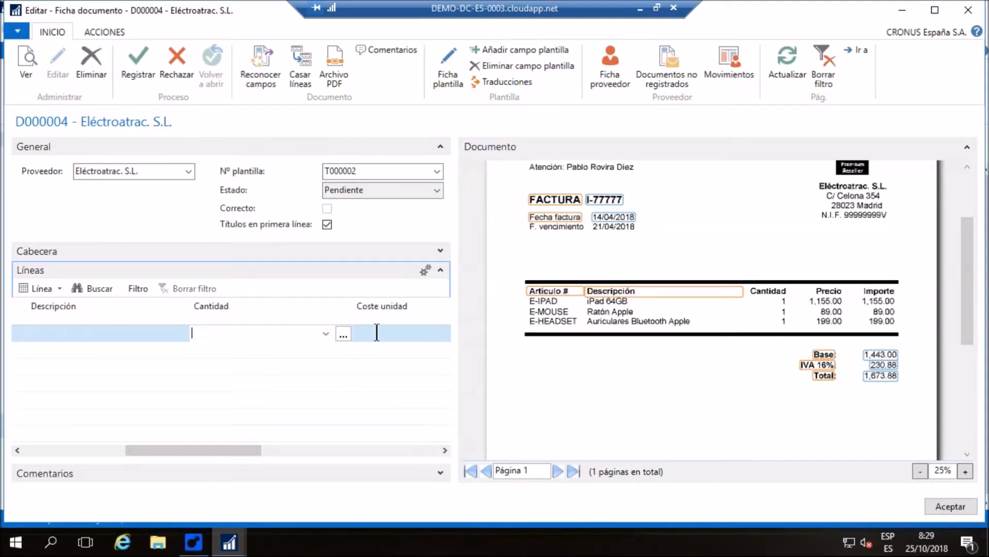
left_click_drag(748, 285, 787, 297)
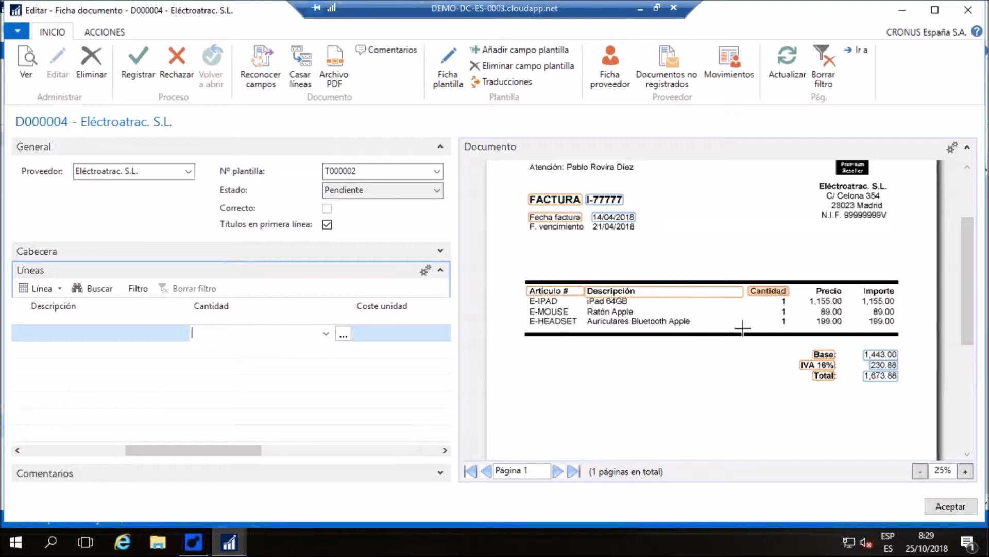
left_click(370, 326)
left_click_drag(801, 287, 843, 293)
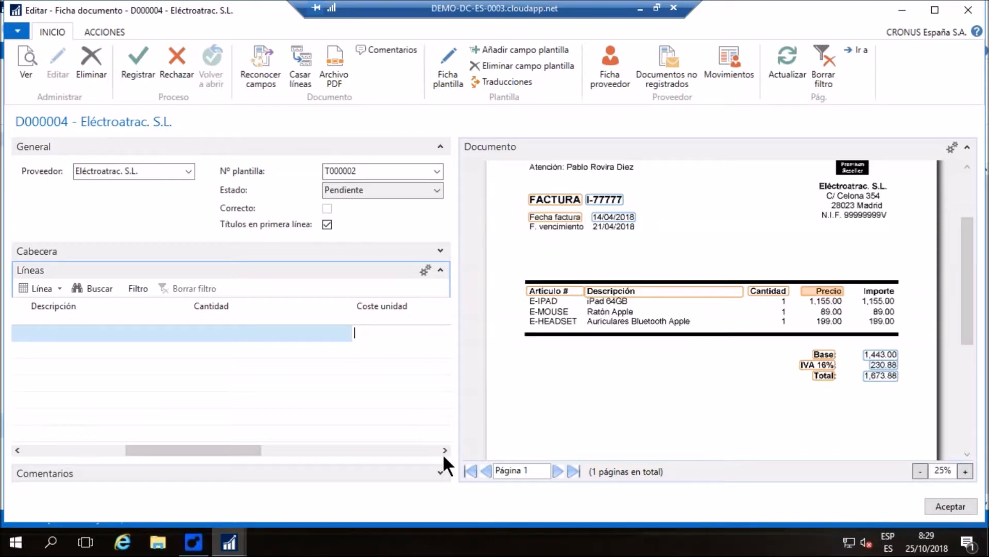
Capture the heading "Importe" from the scan as the title for the line field Importe línea
left_click(444, 449)
left_click(444, 449)
left_click(443, 449)
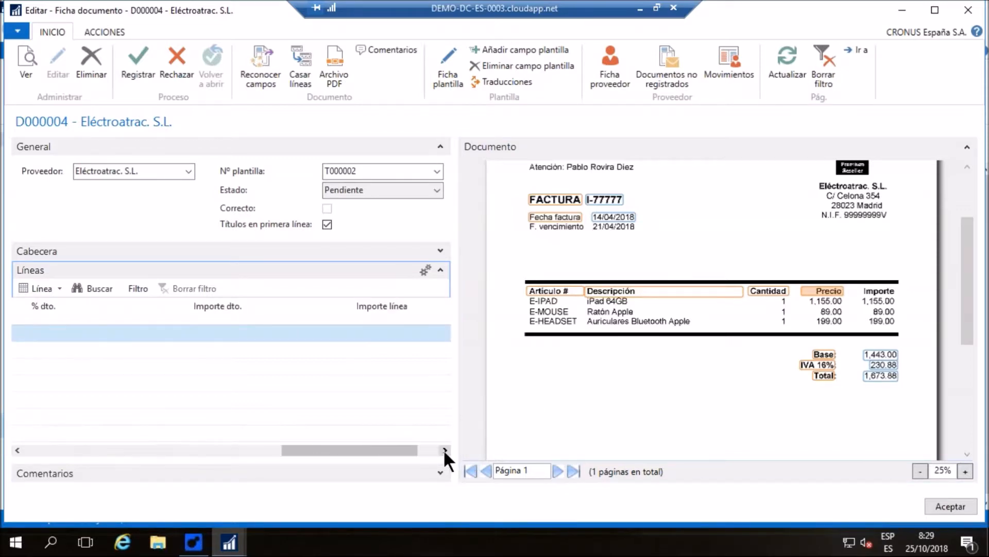
left_click(383, 332)
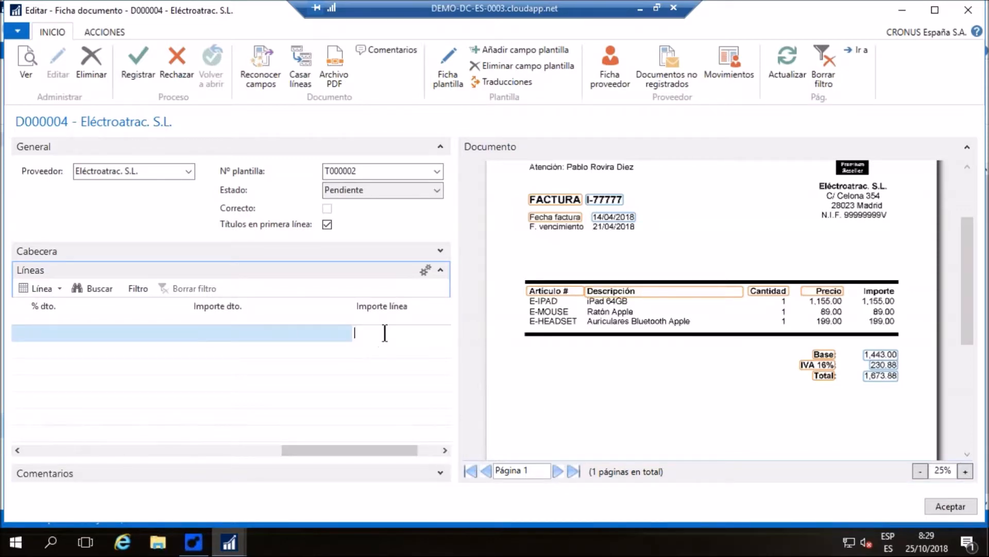
left_click(880, 295)
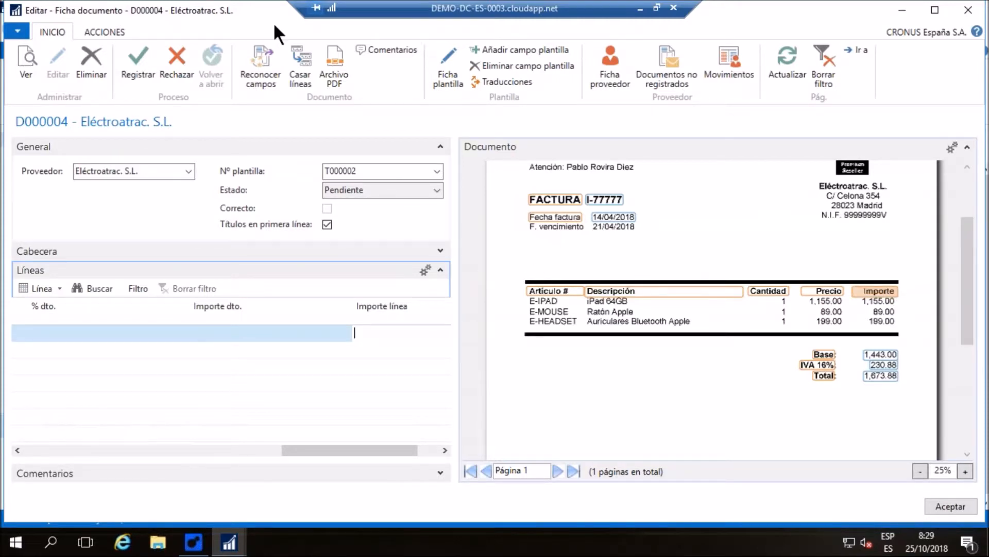
Recognize the fields of D000004 again and check the captured lines against the scan
left_click(264, 50)
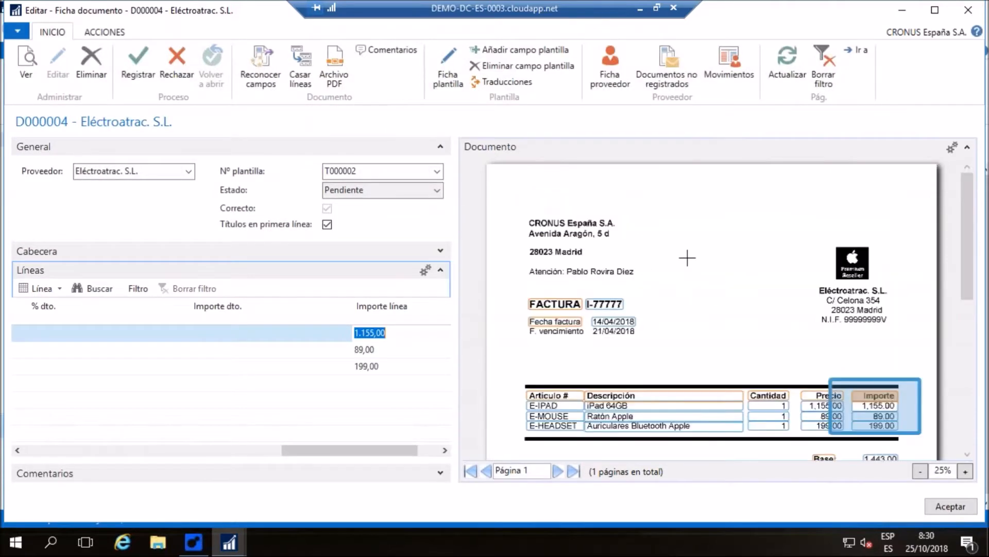
scroll(580, 303, "down", 2)
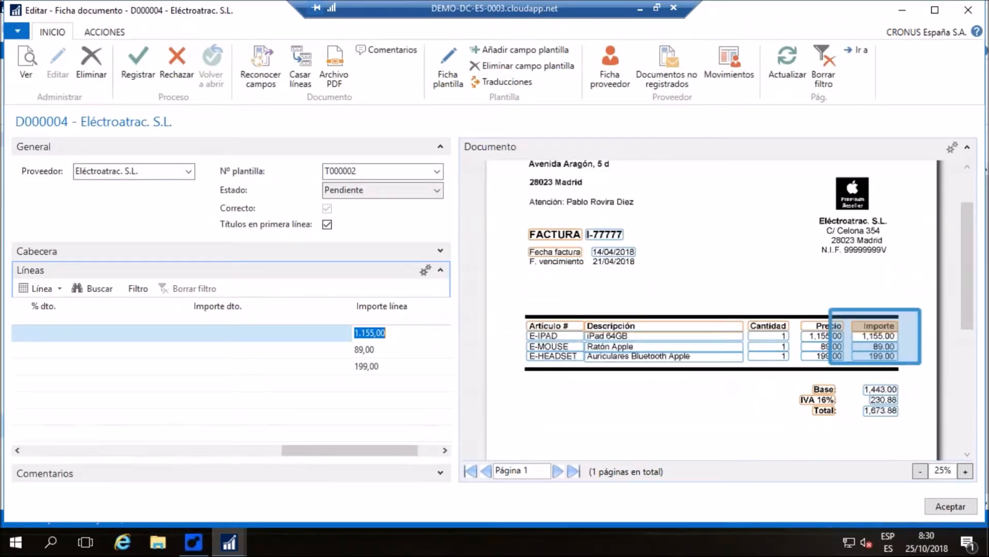
left_click_drag(404, 449, 139, 442)
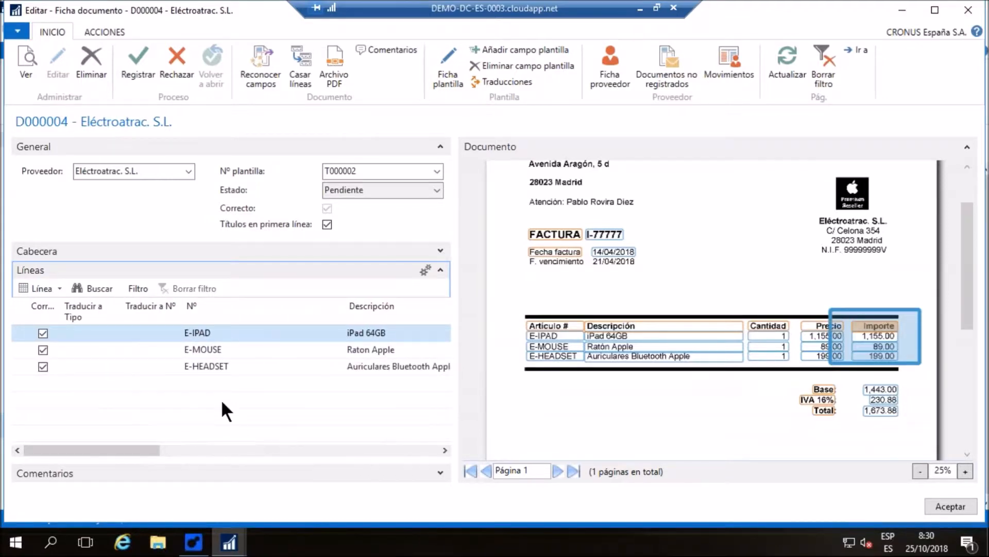
Set Traducir a Tipo of the E-IPAD line to Producto
left_click(200, 384)
left_click(98, 334)
left_click(114, 333)
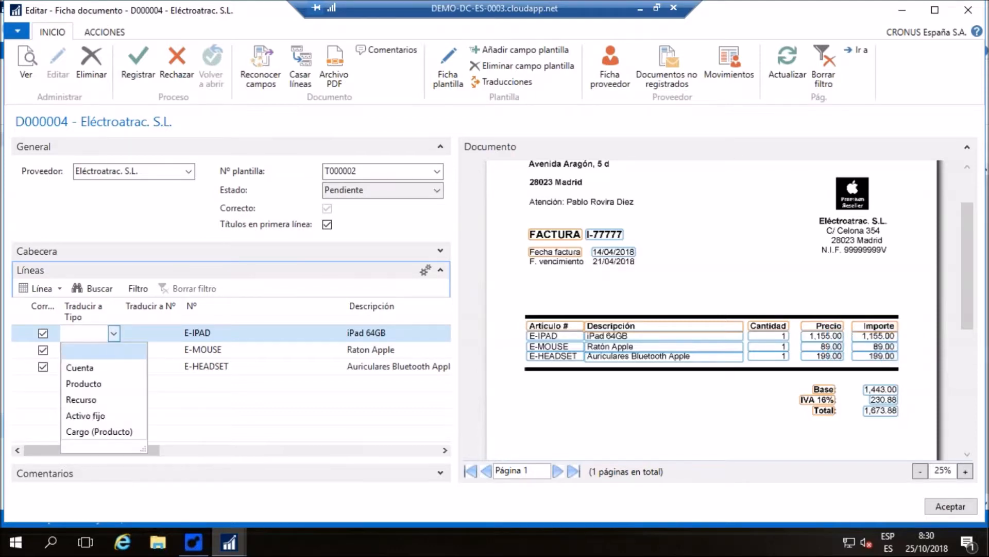
left_click(88, 381)
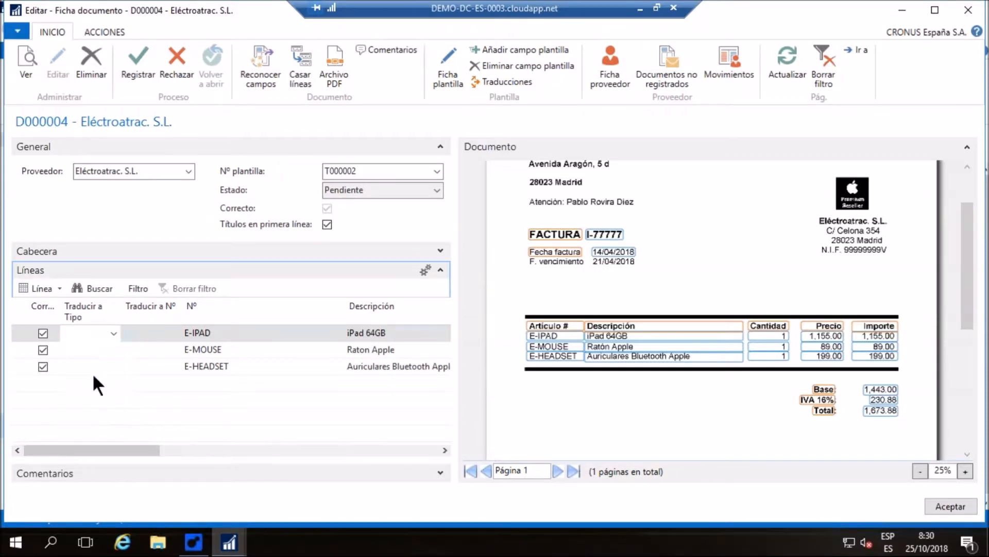
Translate the E-IPAD line to product 1000 (Bicicleta) and the E-MOUSE line to Producto 1001 (Bicicleta ruta)
left_click(144, 340)
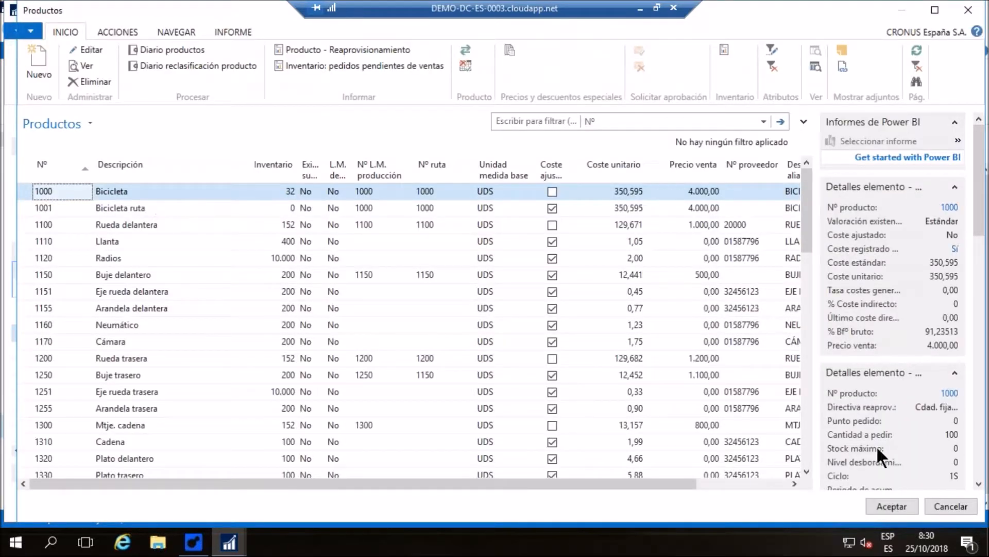
left_click(885, 504)
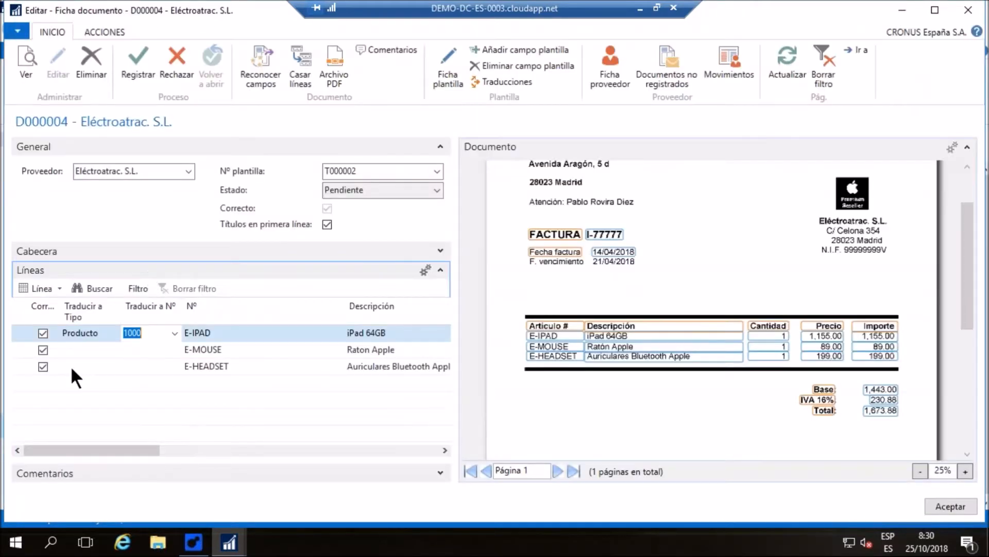
left_click(72, 350)
left_click(114, 350)
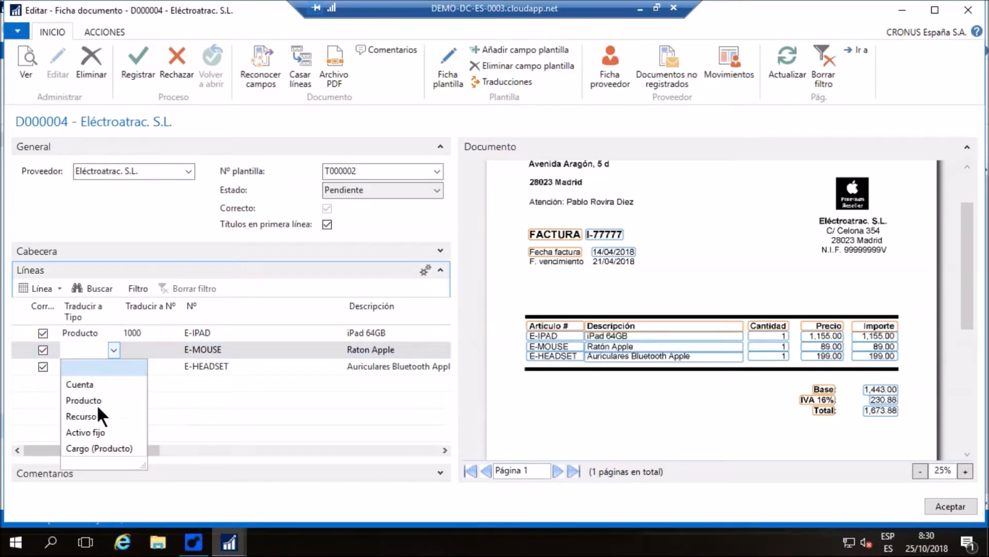
left_click(94, 400)
left_click(161, 349)
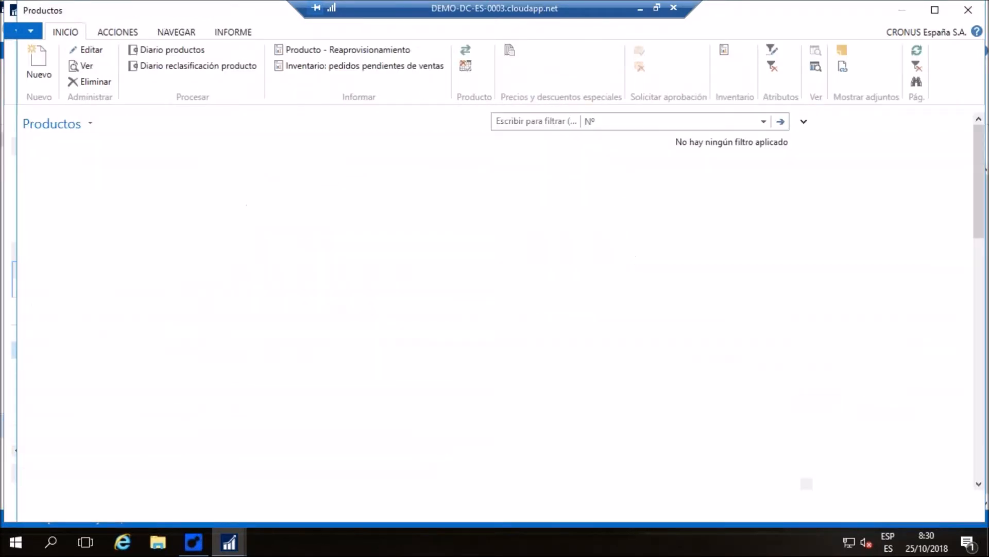
left_click(137, 209)
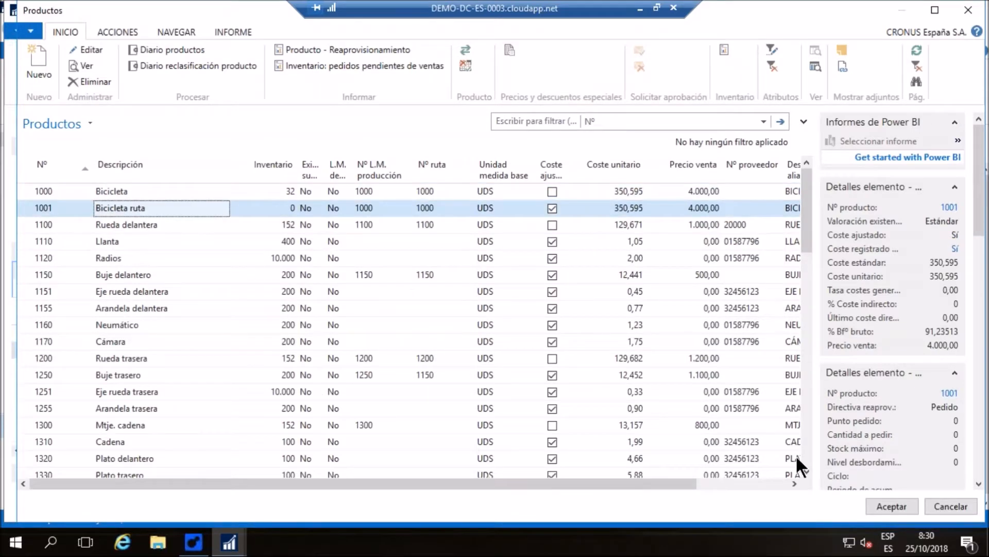
left_click(878, 506)
Translate the E-HEADSET line to type Producto with product 1100 (Rueda delantera)
left_click(78, 365)
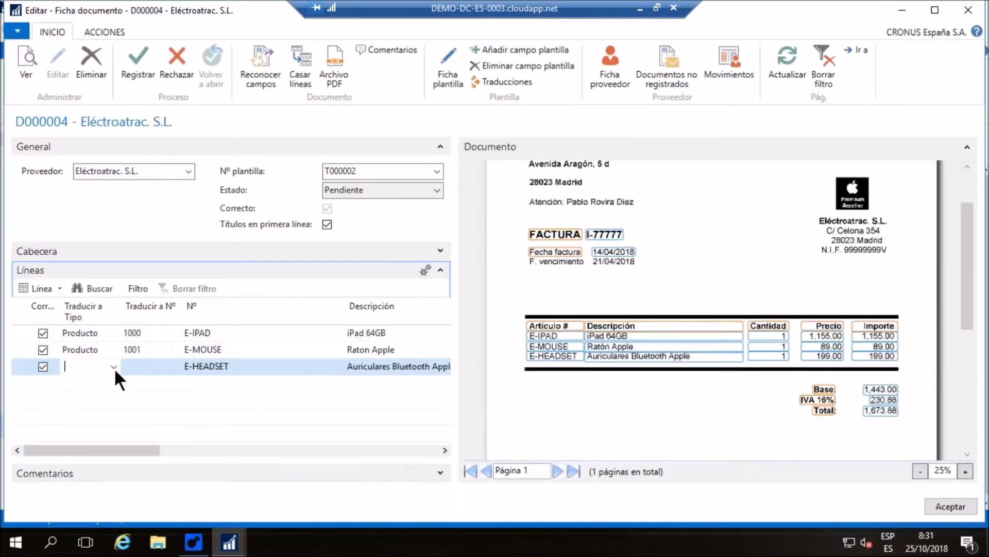
left_click(114, 365)
left_click(98, 416)
left_click(138, 365)
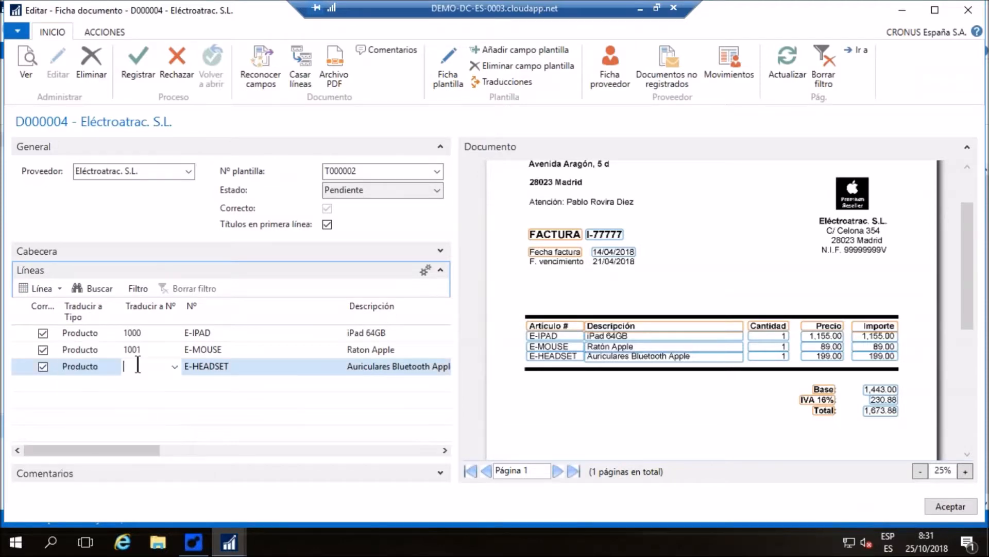
left_click(176, 365)
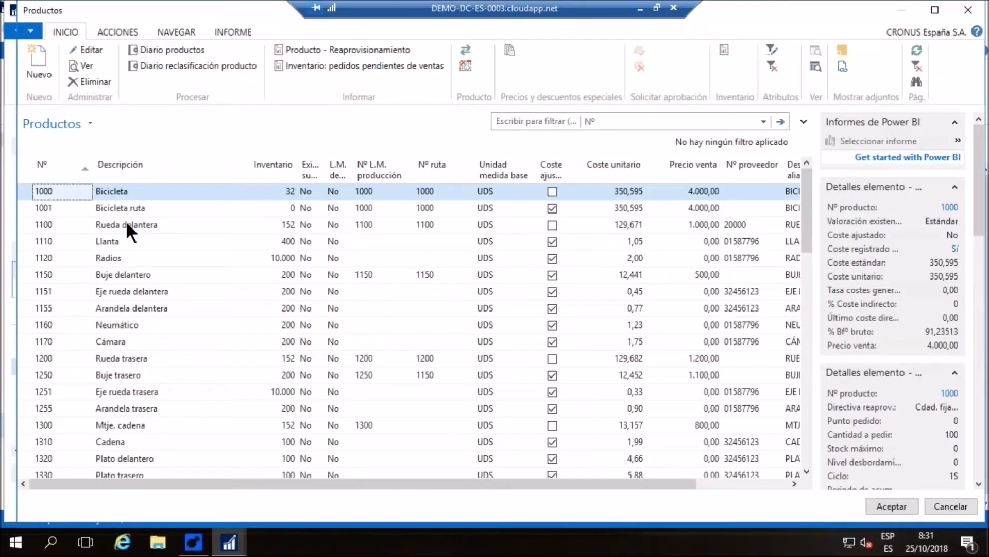
left_click(128, 224)
left_click(881, 505)
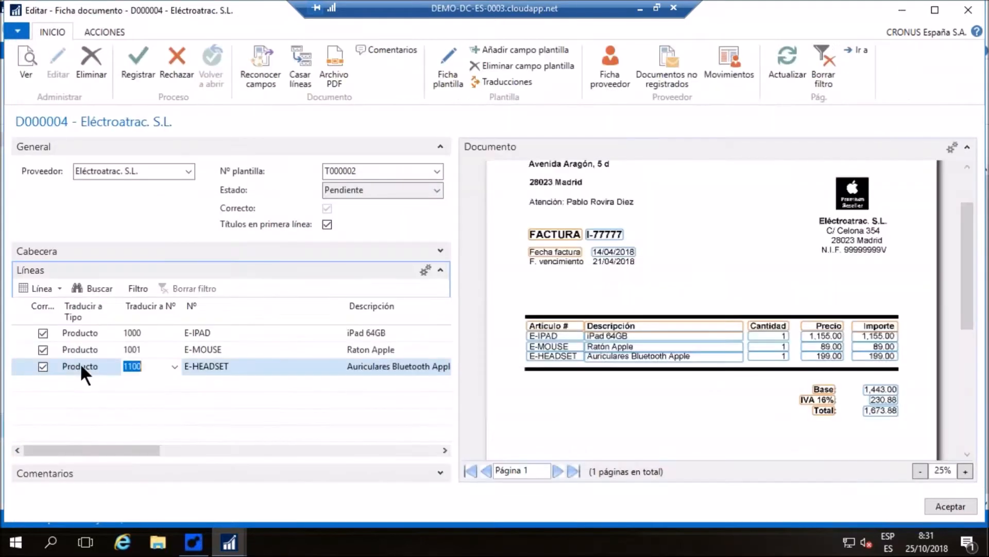
left_click(144, 348)
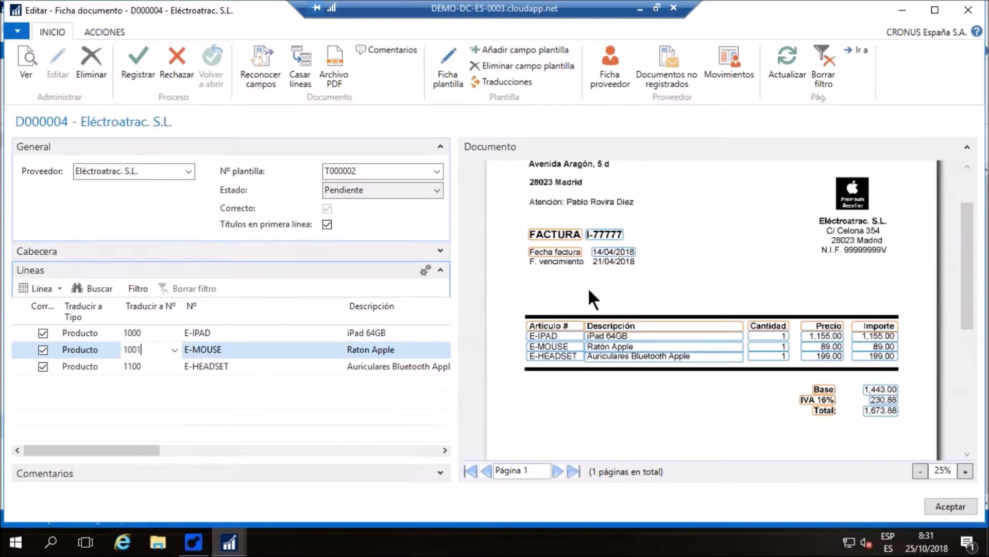
Register document D000004 and check the lines of the resulting purchase invoice against the scan
left_click(135, 75)
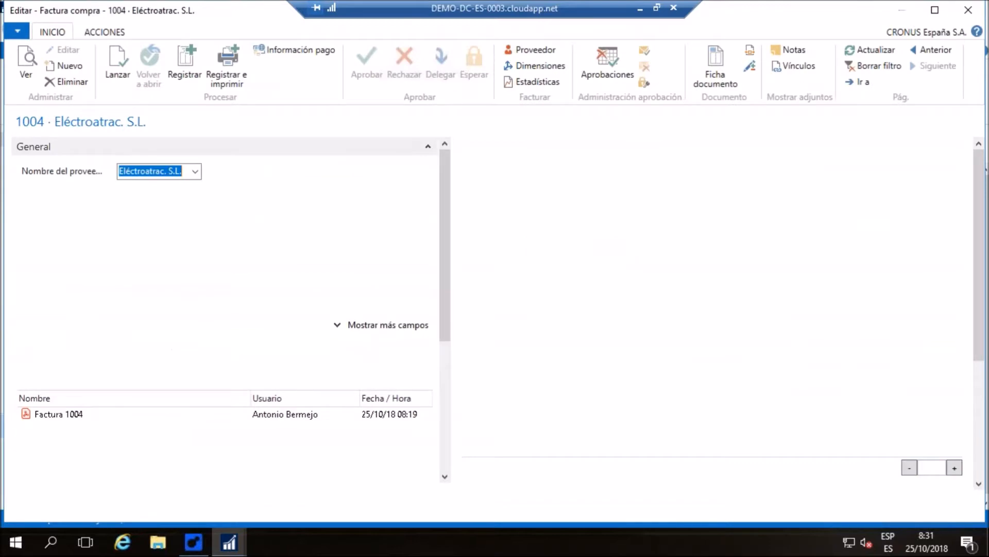
left_click_drag(445, 173, 447, 267)
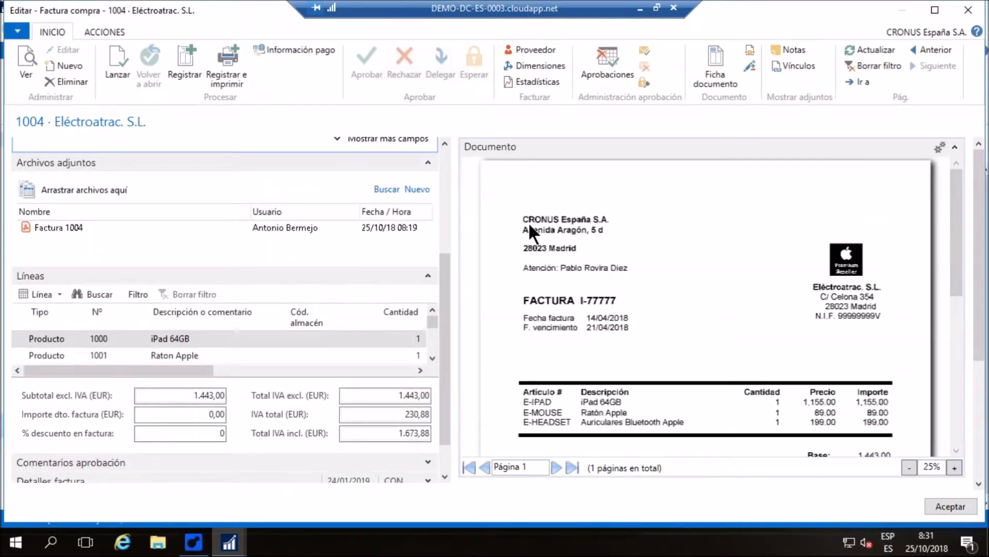
scroll(530, 227, "down", 1)
left_click(432, 358)
left_click(432, 358)
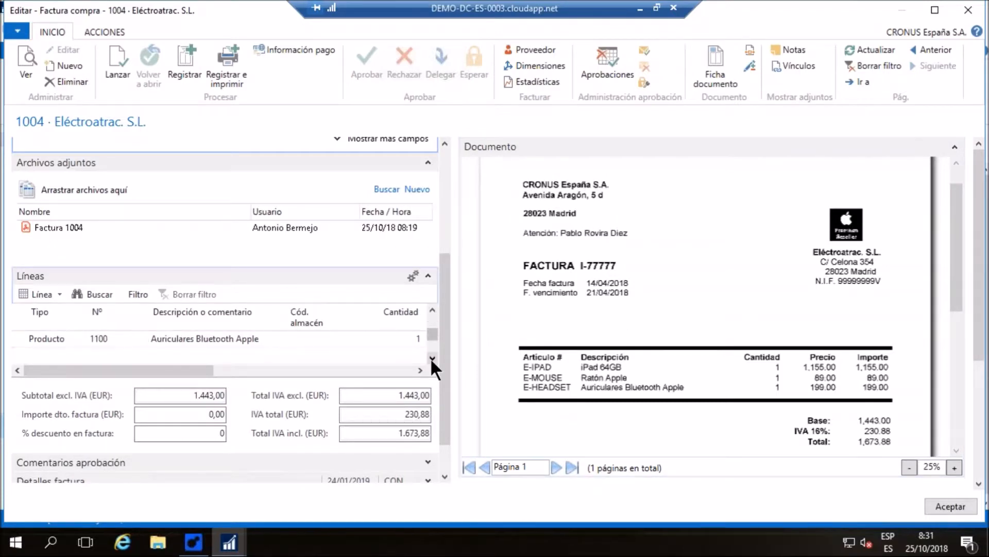
left_click(433, 309)
left_click(432, 310)
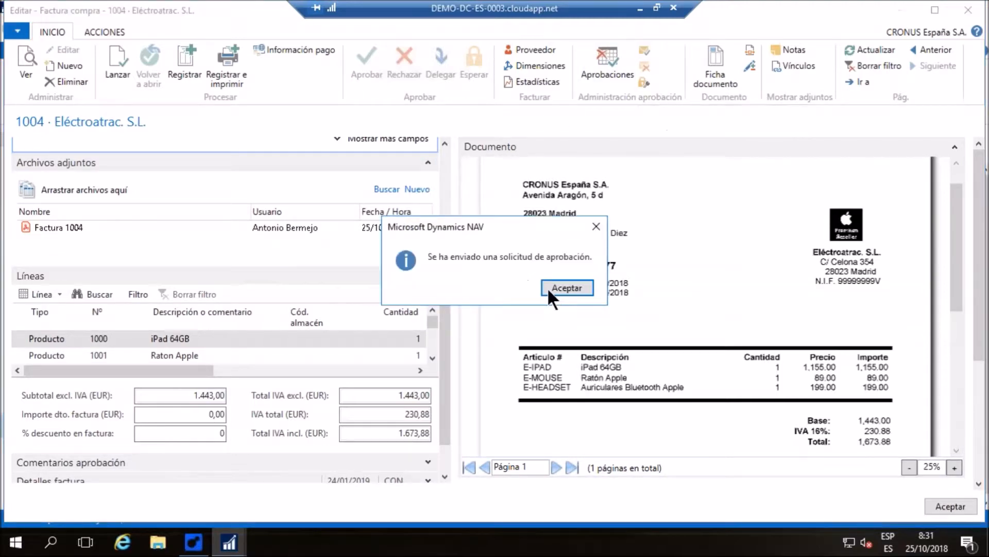
Send the Eléctroatrac purchase invoice for approval, and close the invoice and the D000004 document card
key("Return")
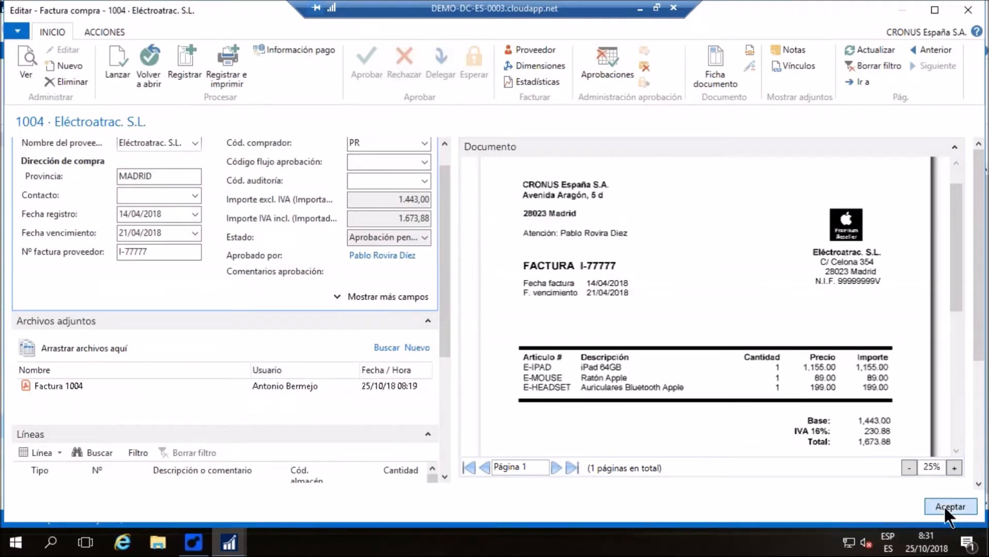
left_click(946, 506)
left_click(498, 286)
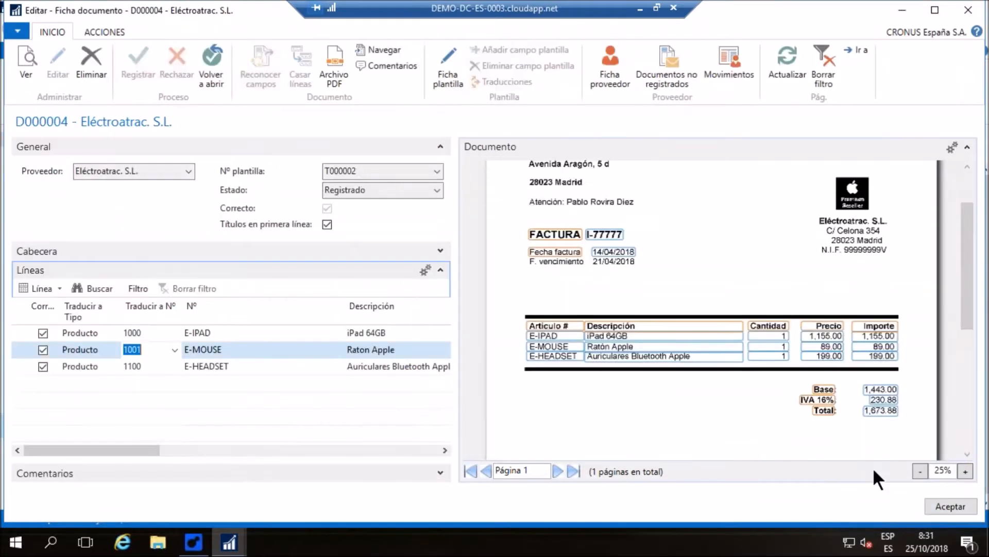
left_click(951, 509)
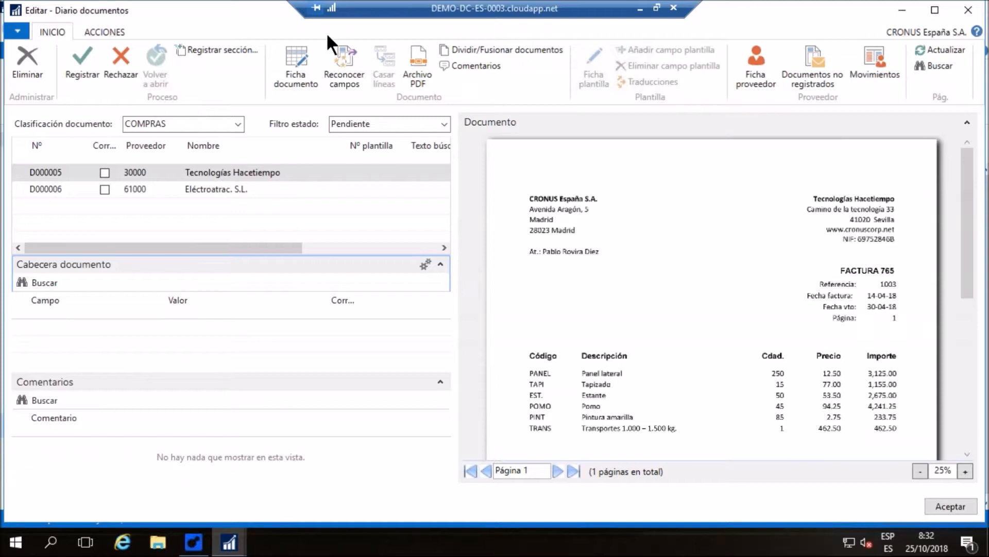
Recognize the fields of D000005 from Tecnologías Hacetiempo and check its invoice number, dates, contact and order number against the scan
left_click(342, 58)
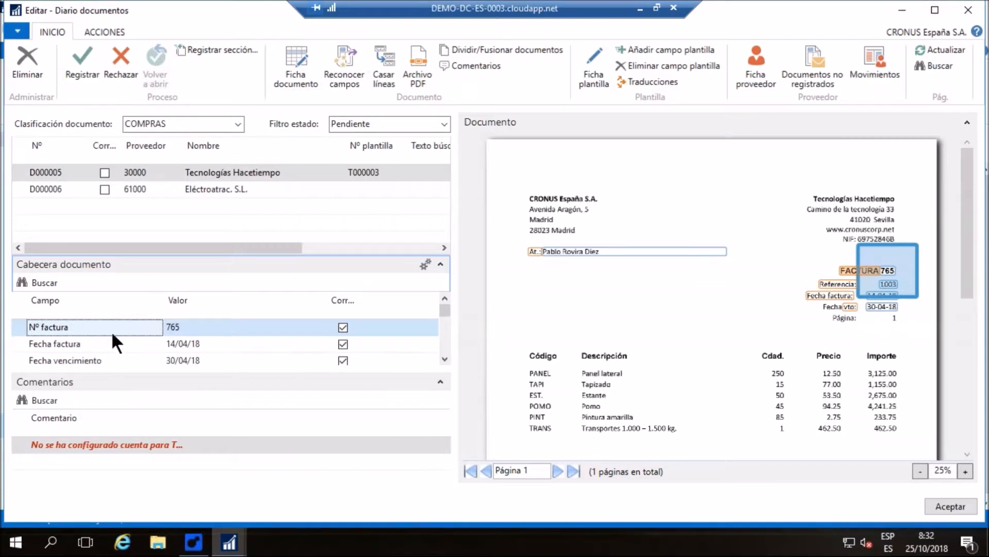
left_click(93, 346)
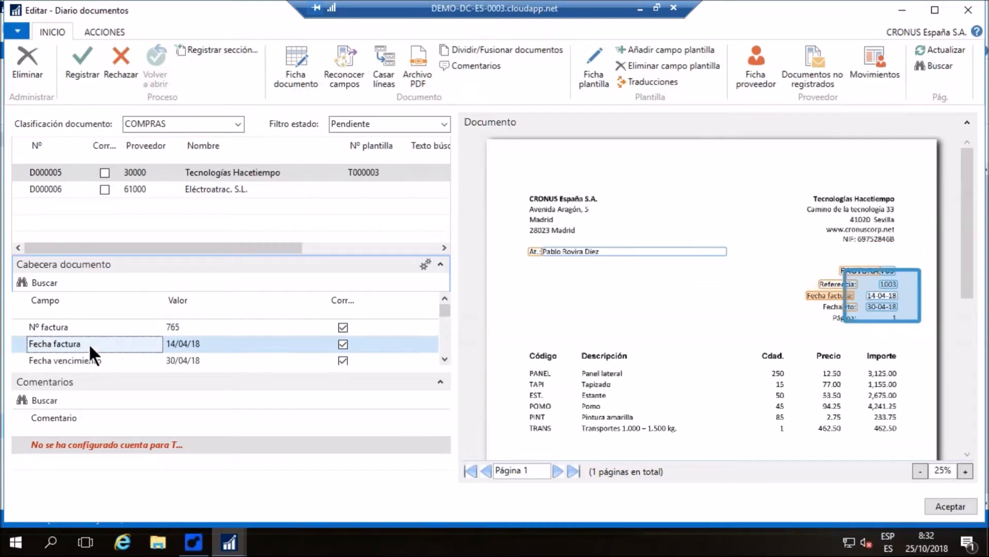
left_click(124, 360)
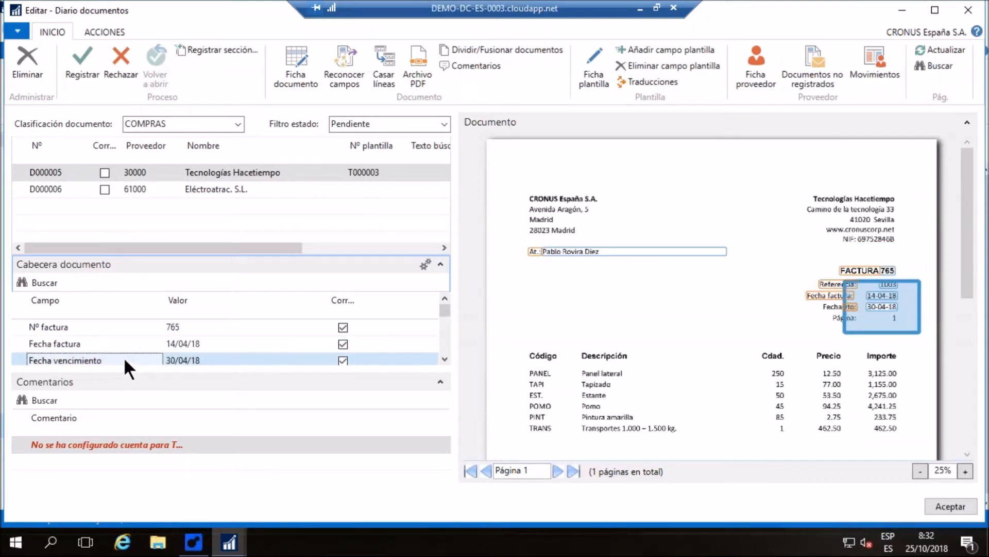
left_click(445, 358)
left_click(445, 358)
left_click(445, 355)
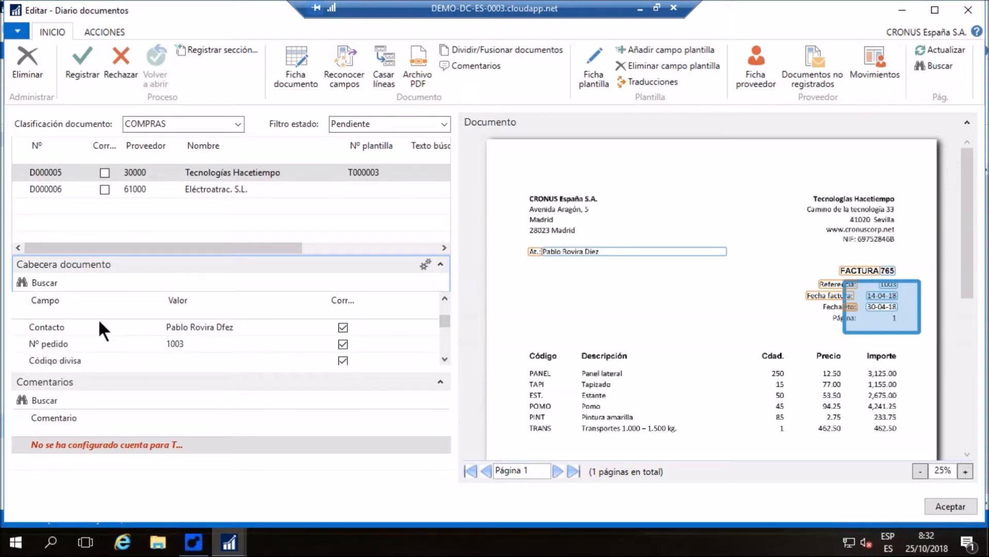
left_click(100, 327)
left_click(96, 343)
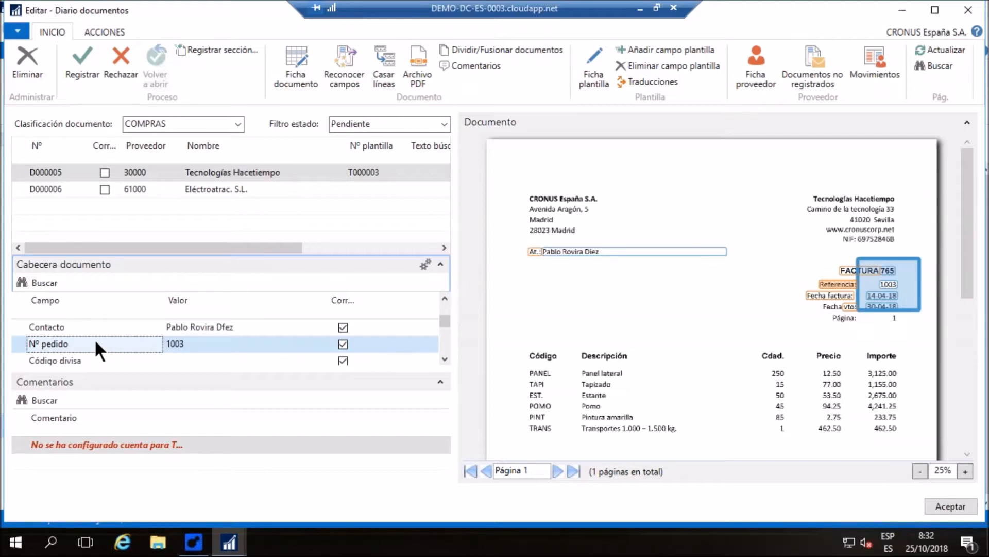
left_click(197, 343)
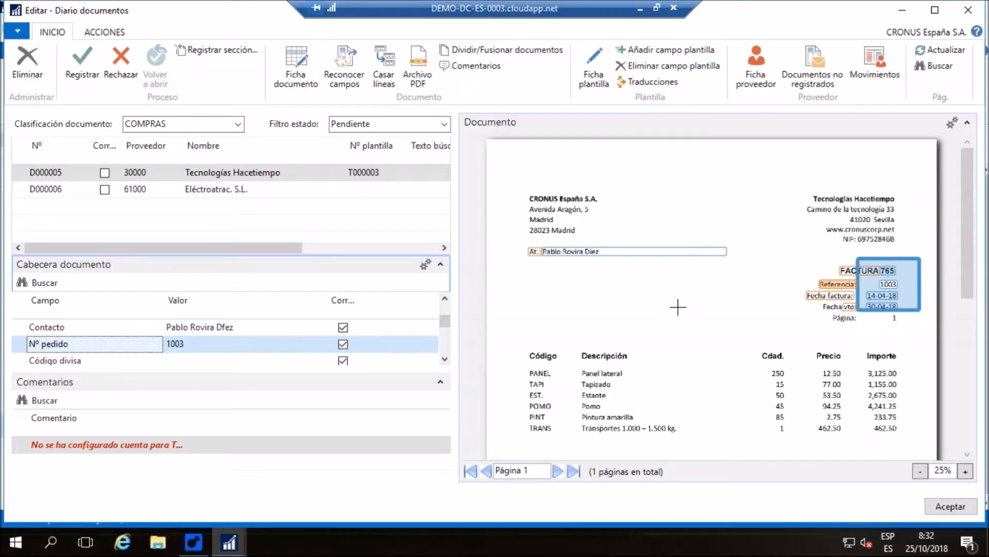
Check the Total IVA Excl., Importe IVA and Total IVA Incl. fields of D000005 against the scanned totals
scroll(678, 307, "down", 1)
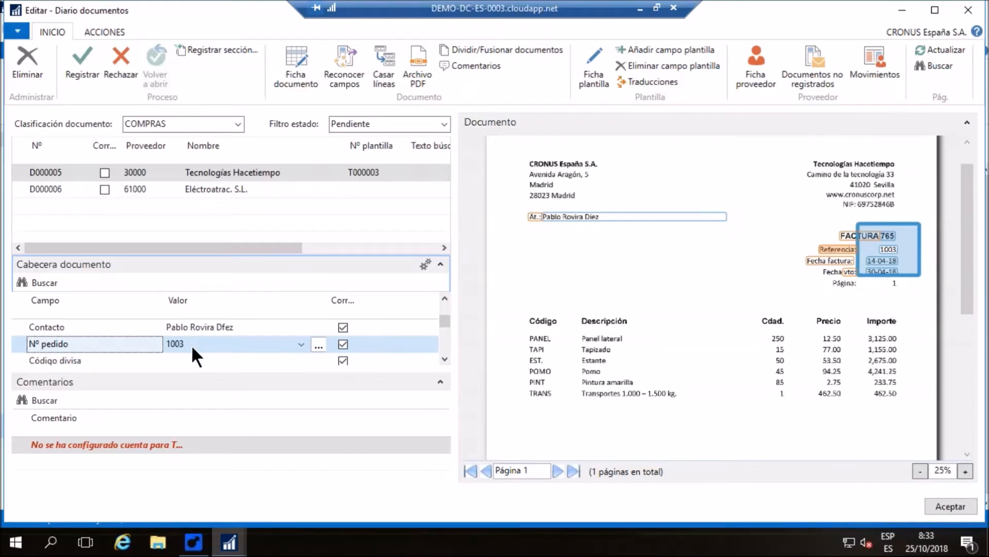
left_click(444, 360)
left_click(444, 359)
left_click(444, 359)
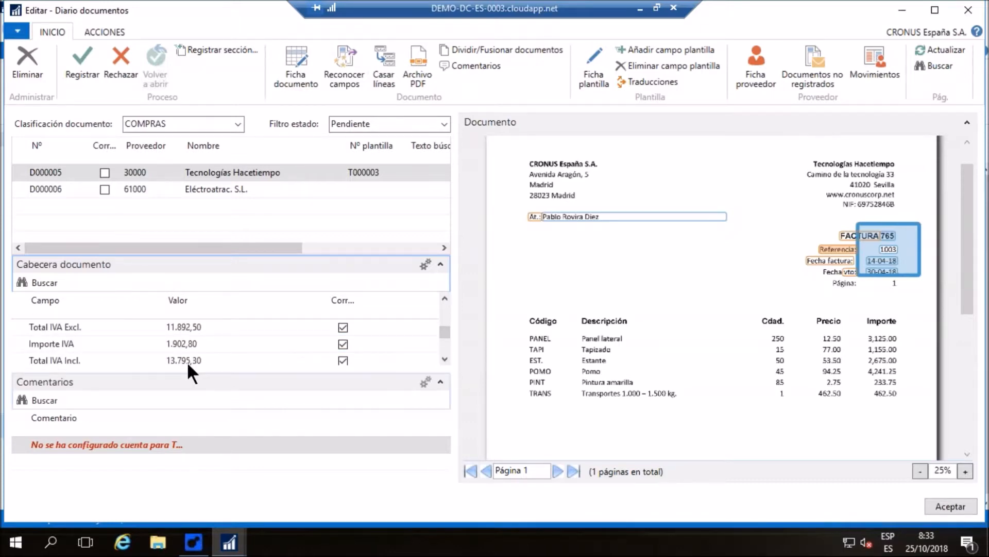
left_click(92, 327)
left_click(108, 344)
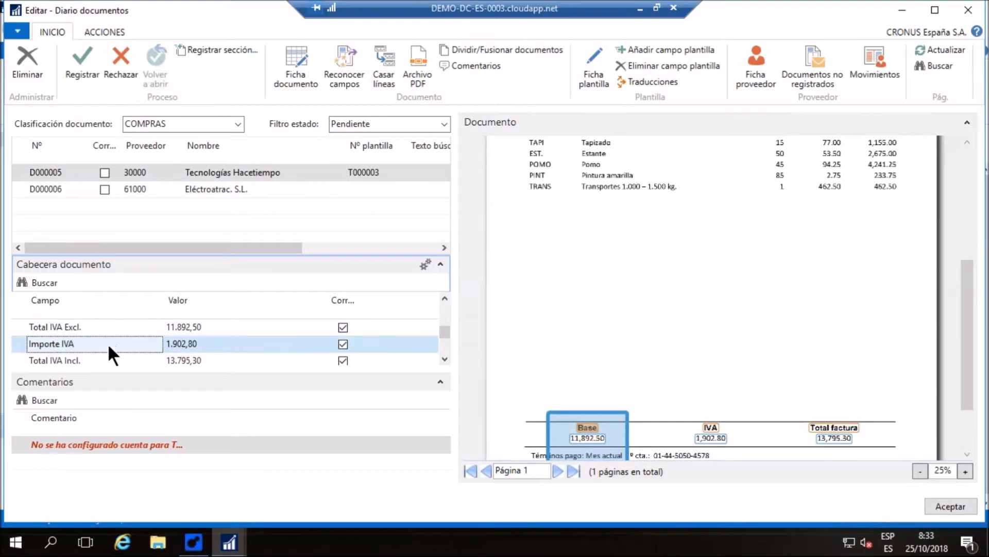
left_click(137, 359)
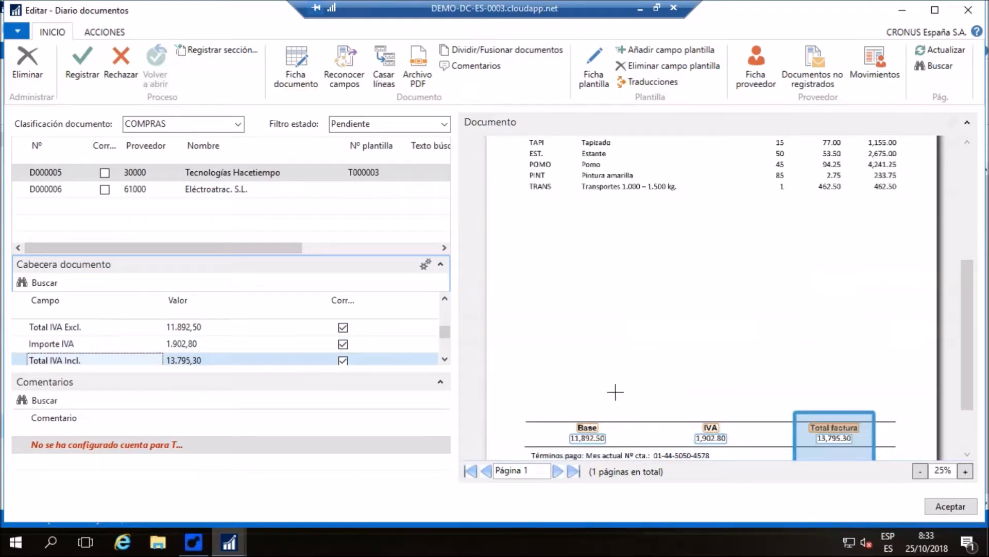
left_click(445, 299)
left_click(445, 298)
left_click(445, 298)
left_click(445, 298)
scroll(817, 311, "up", 5)
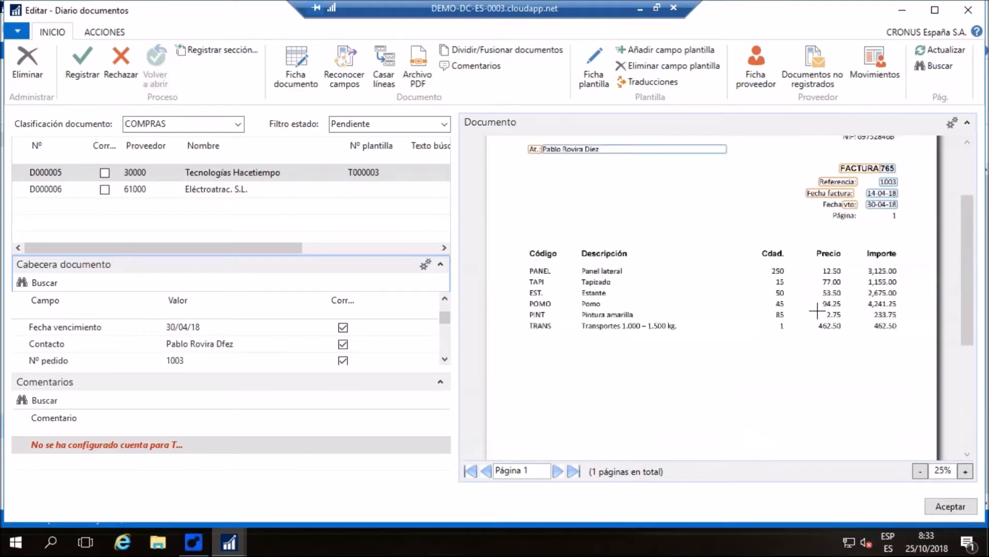
scroll(817, 311, "up", 1)
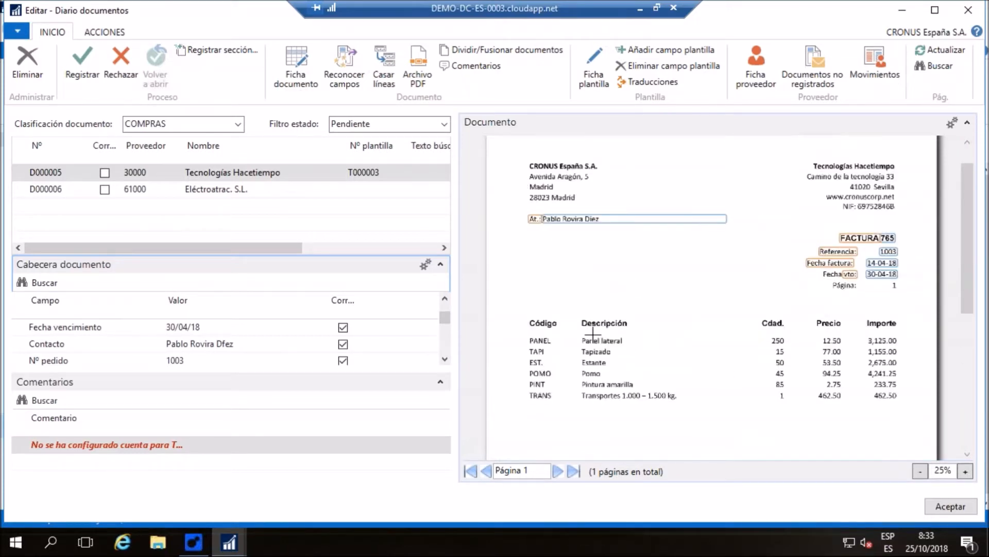
Open line matching for D000005, compare the purchase order lines with the scan, and match them to the invoice
left_click(385, 60)
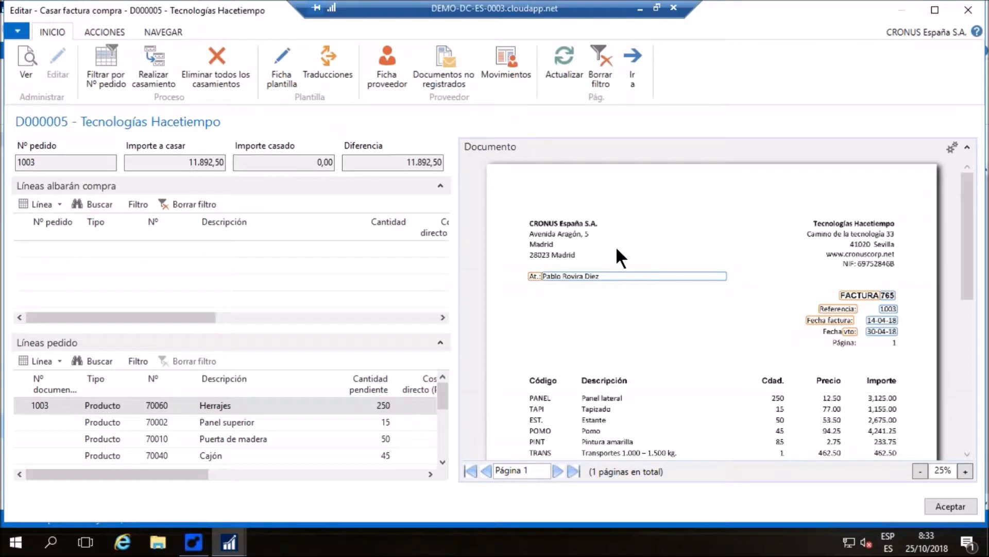
scroll(613, 245, "down", 2)
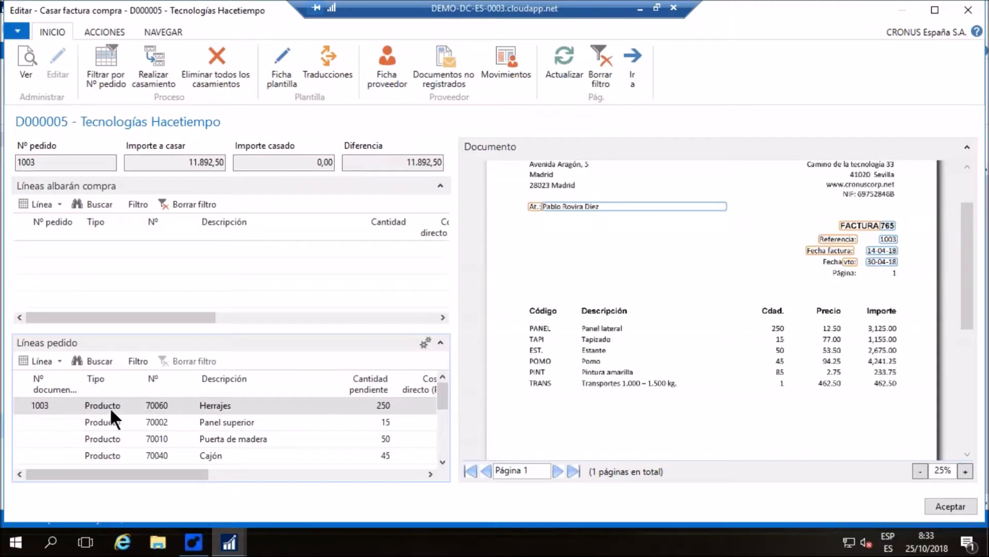
left_click_drag(124, 476, 195, 475)
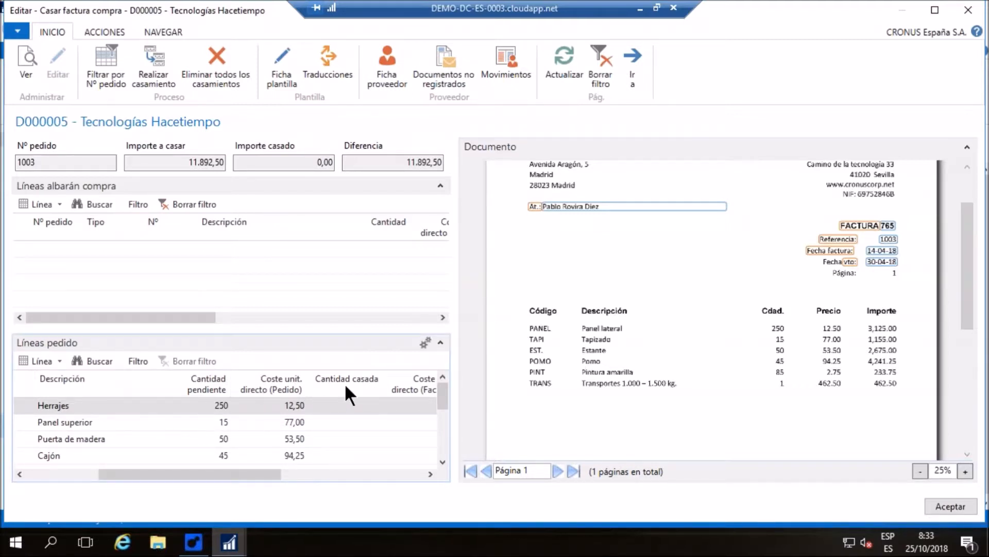
scroll(626, 289, "down", 1)
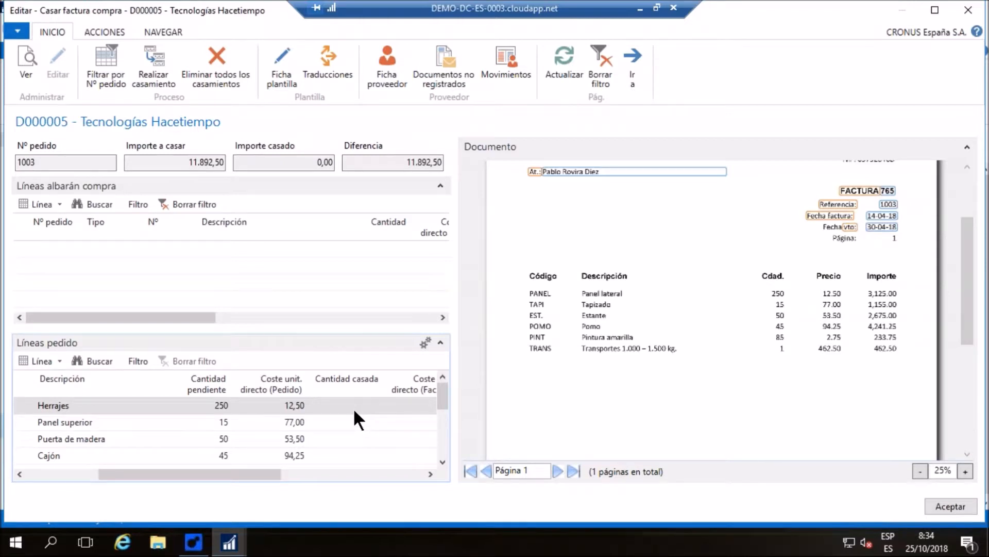
left_click(156, 53)
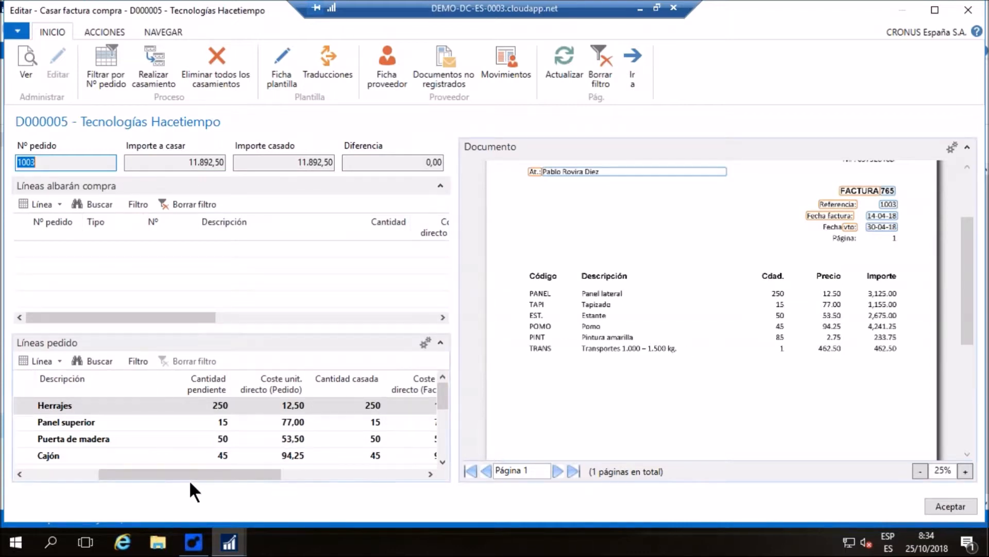
left_click_drag(189, 476, 107, 478)
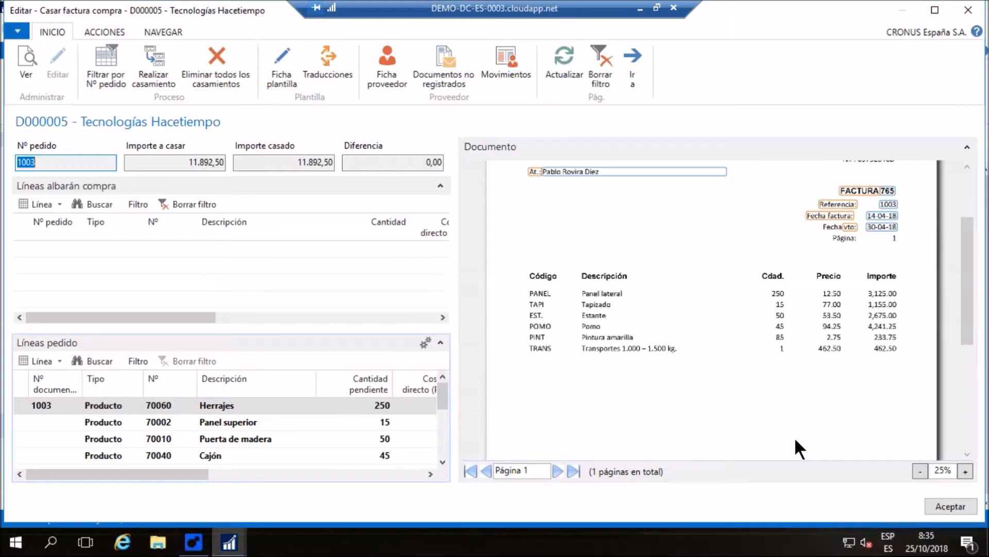
Close line matching, register D000005 as a purchase invoice, and compare the invoice lines with the scanned document
left_click(957, 502)
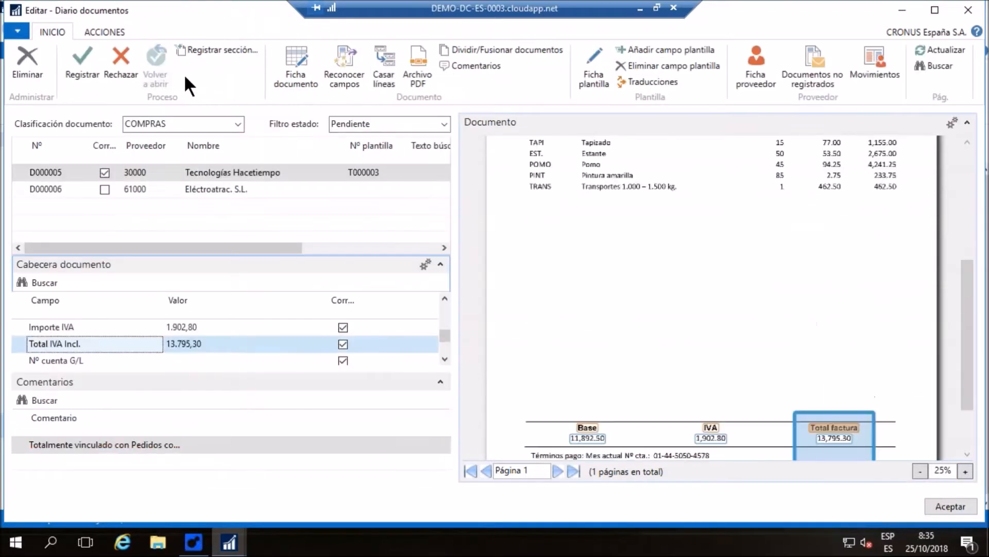
left_click(84, 61)
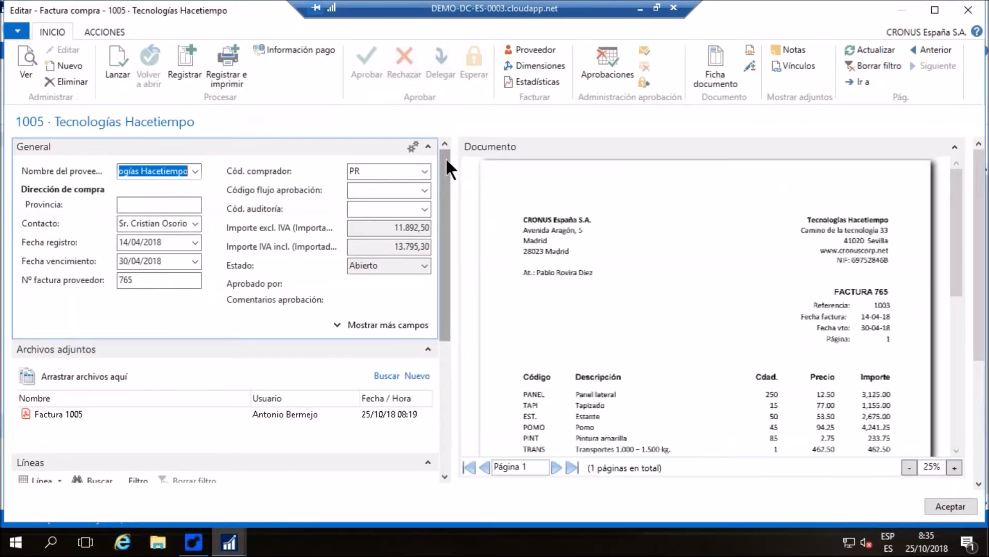
left_click_drag(447, 156, 443, 407)
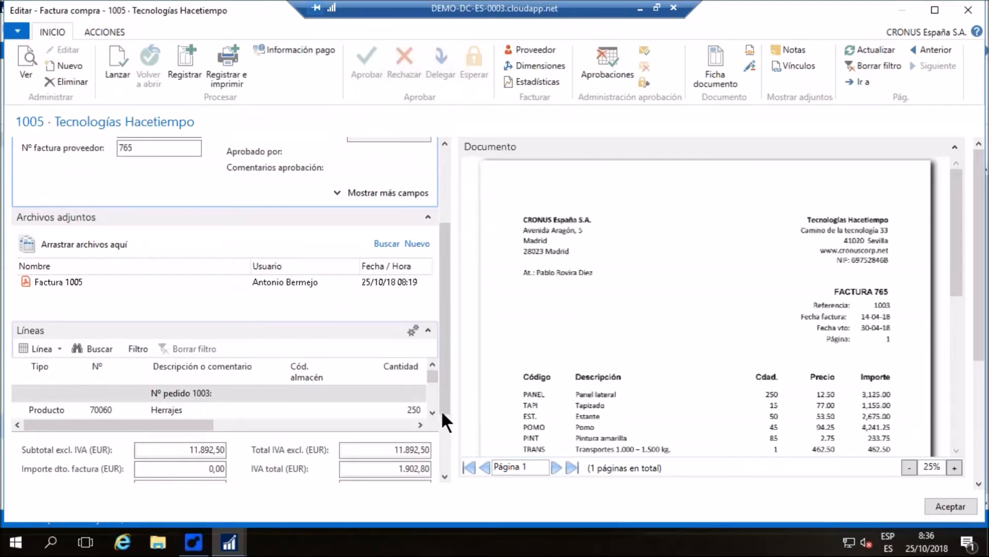
left_click(432, 413)
left_click(432, 412)
left_click(432, 413)
left_click(432, 412)
left_click(432, 412)
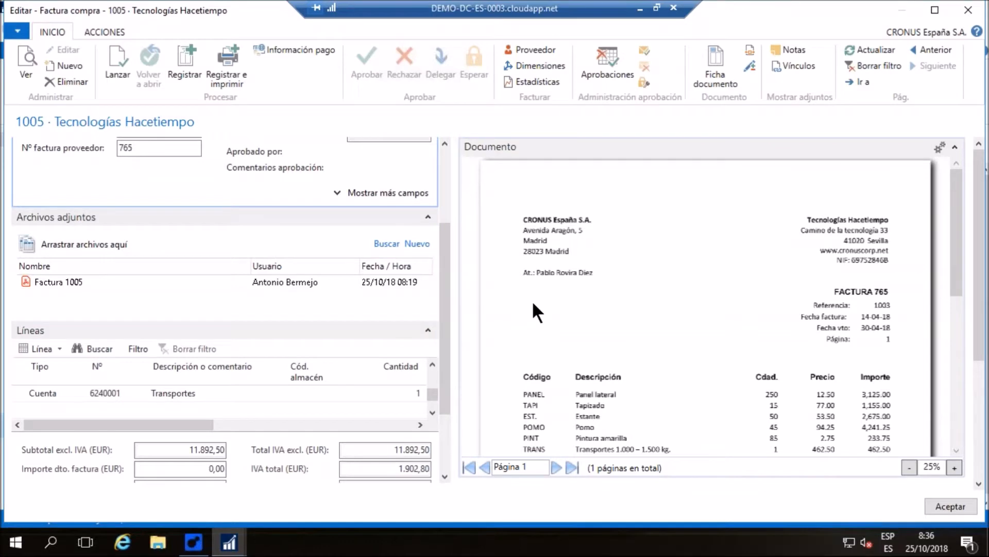
scroll(531, 300, "down", 1)
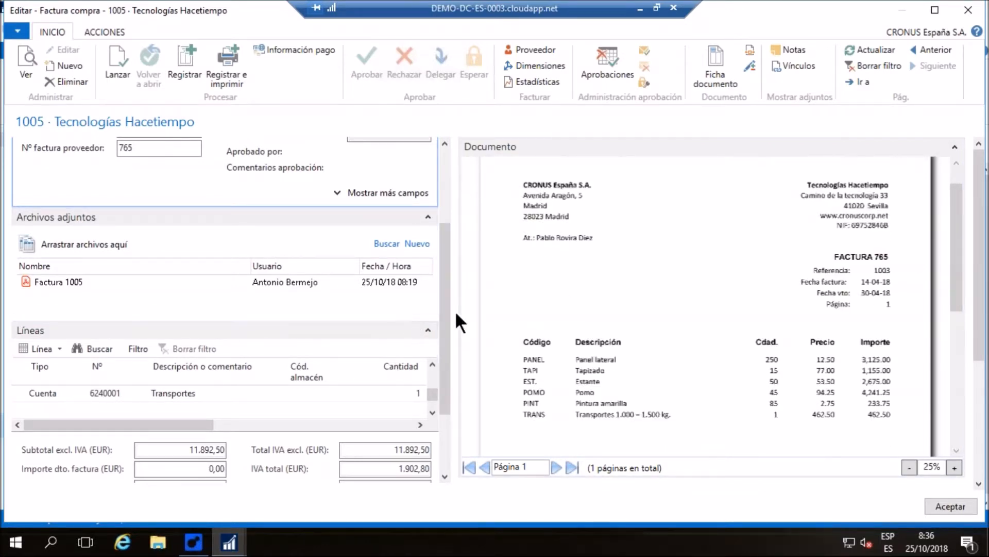
Send the Tecnologías Hacetiempo purchase invoice for approval and close it without posting
left_click(647, 51)
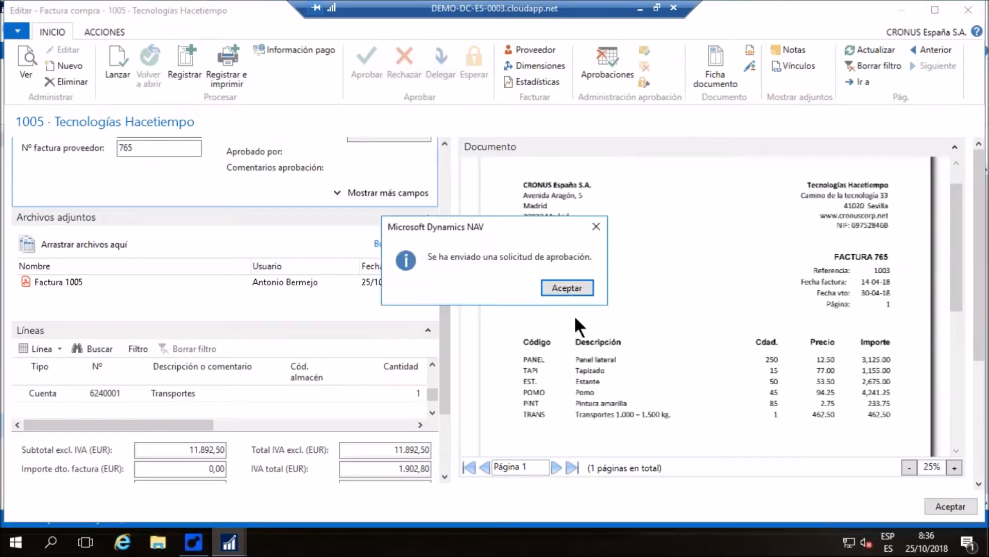
left_click(567, 287)
key("Escape")
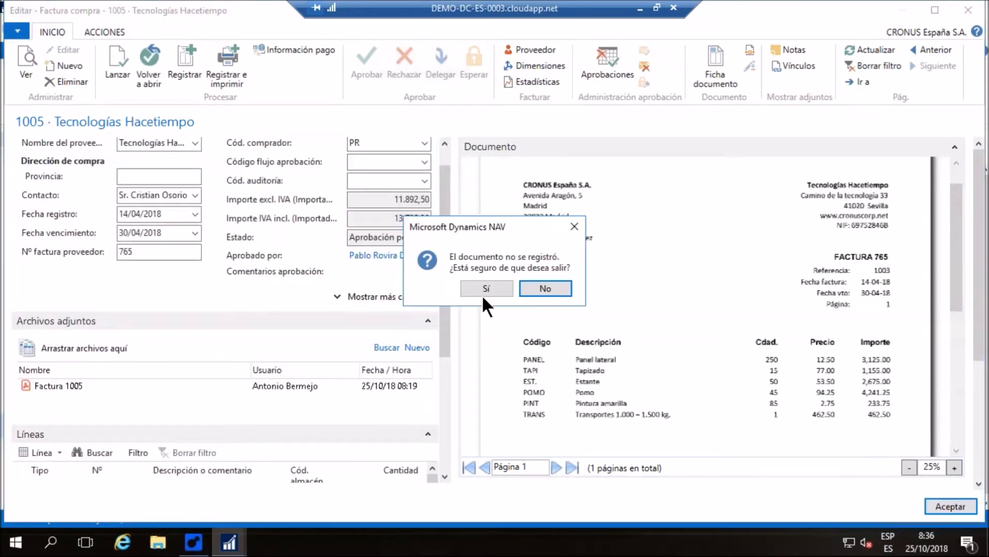
left_click(481, 283)
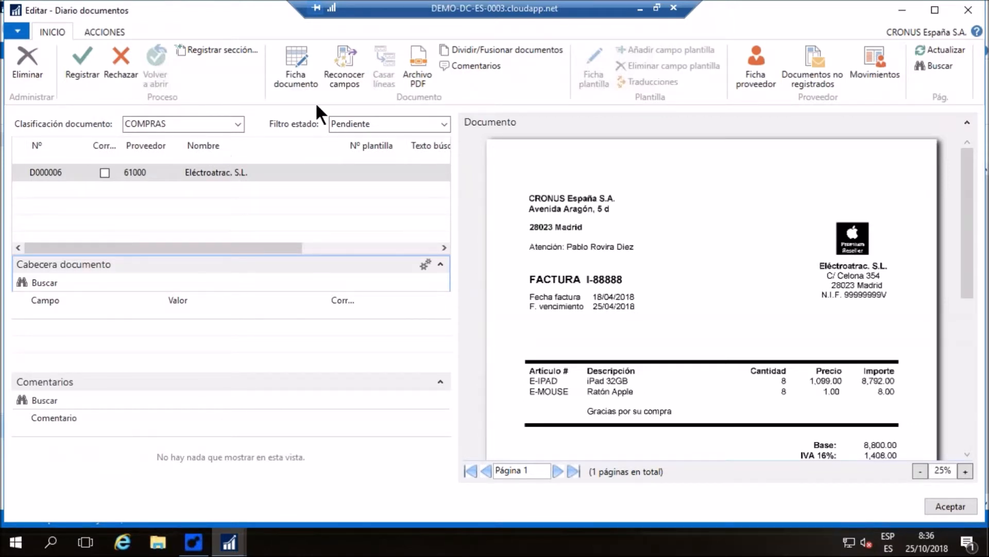
Recognize the fields of D000006 from Eléctroatrac and check its IVA amount and totals against the scan
left_click(355, 66)
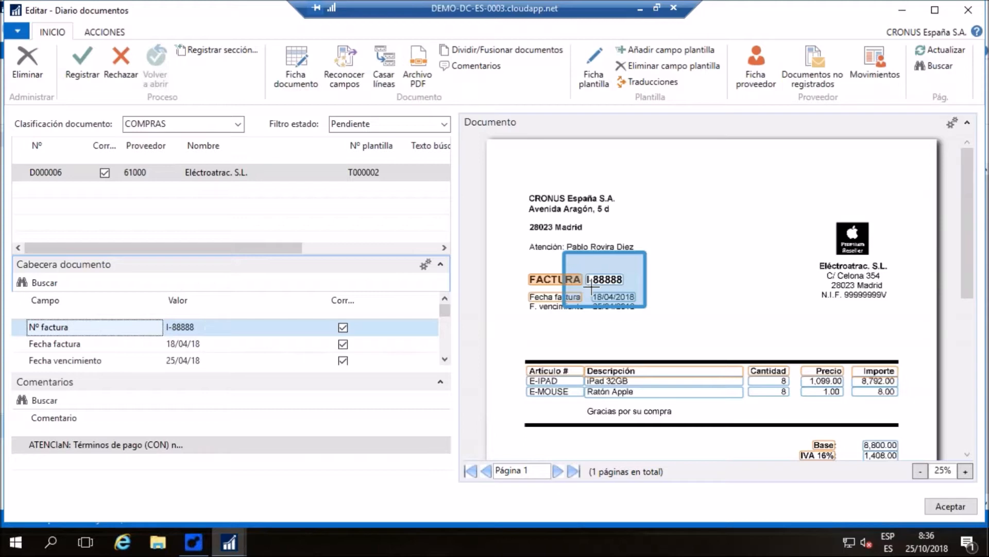
left_click(444, 358)
left_click(444, 358)
left_click(444, 358)
left_click(444, 358)
left_click(444, 358)
left_click(444, 358)
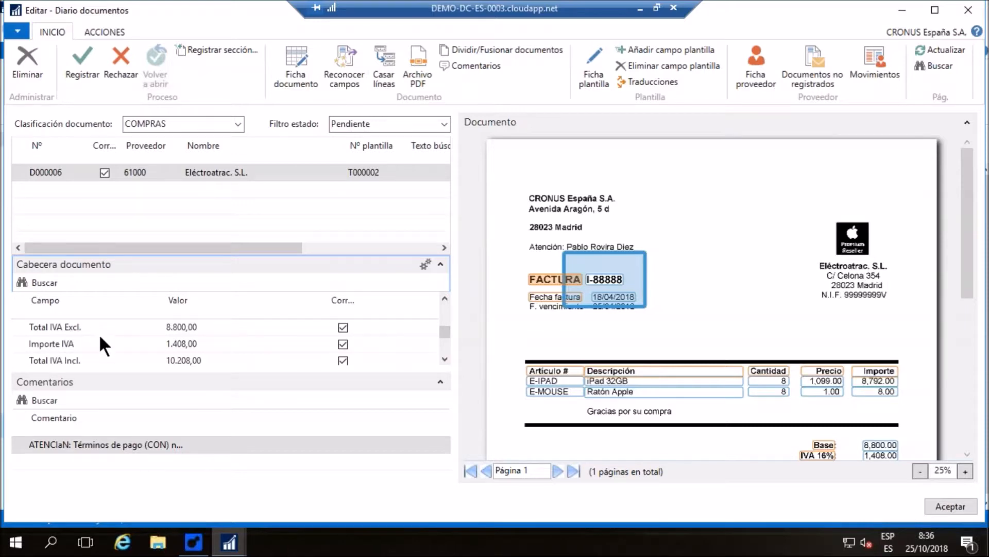
left_click(109, 346)
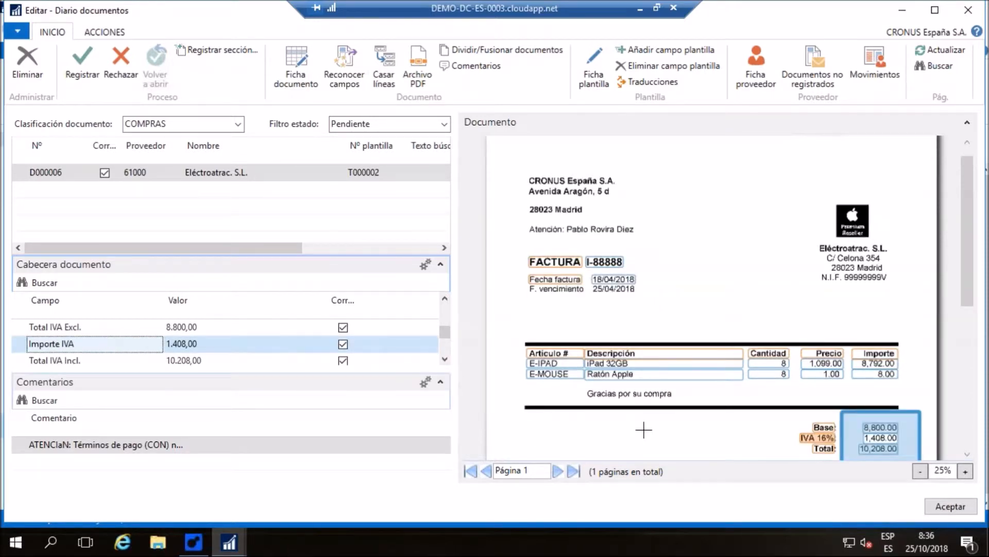
Check the translated lines on the D000006 document card, register the document, and compare the resulting purchase invoice with the scan
left_click(292, 52)
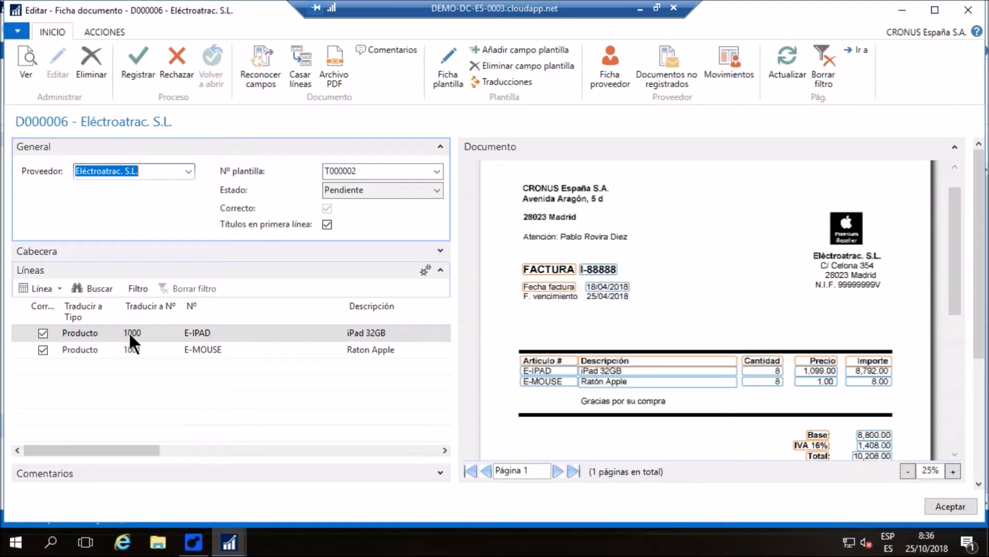
left_click(206, 332)
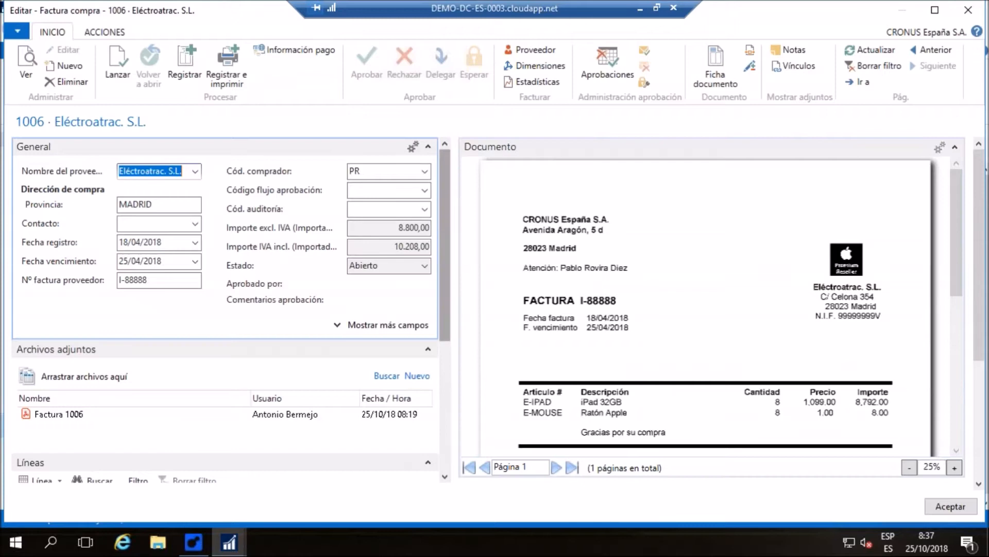
scroll(444, 174, "down", 2)
scroll(629, 238, "down", 2)
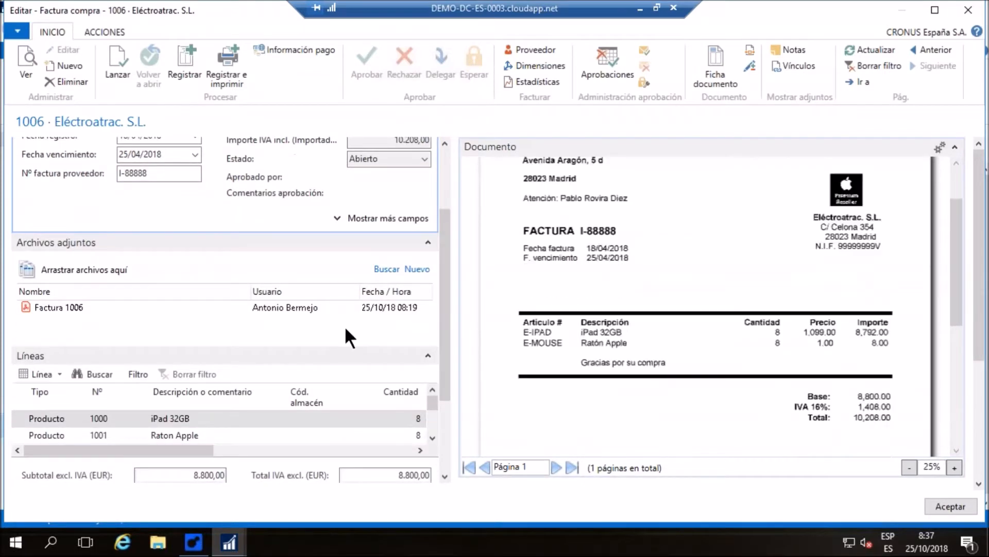
scroll(567, 313, "down", 1)
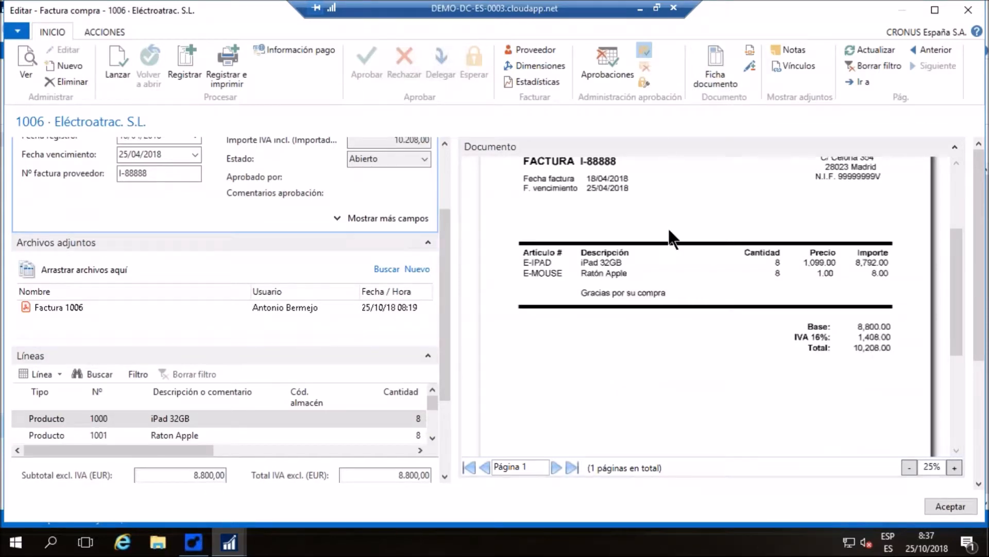
Send the Eléctroatrac invoice 1006 for approval and close it without posting
left_click(567, 285)
left_click(939, 505)
left_click(484, 286)
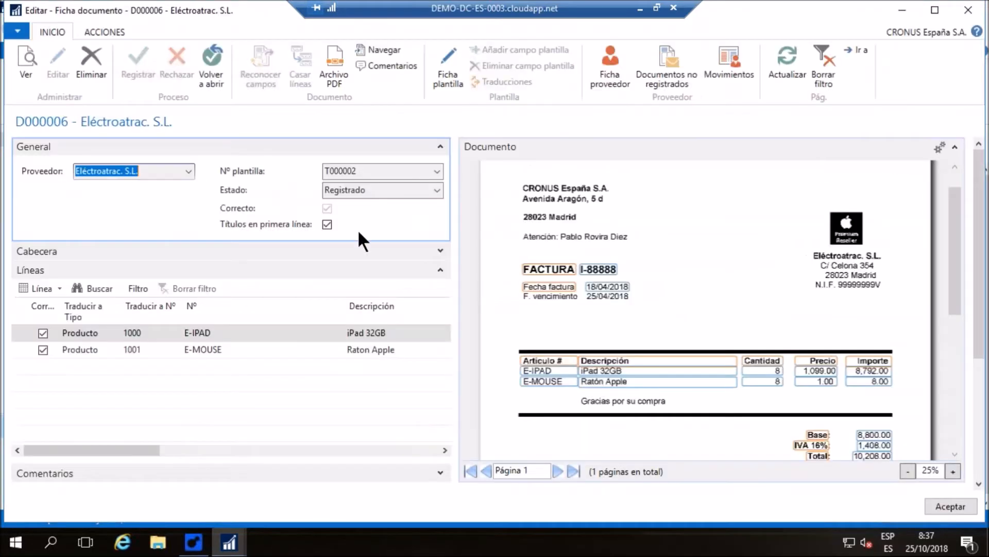
Close the D000006 document card and the document journal, and refresh the work area's activity figures
left_click(948, 505)
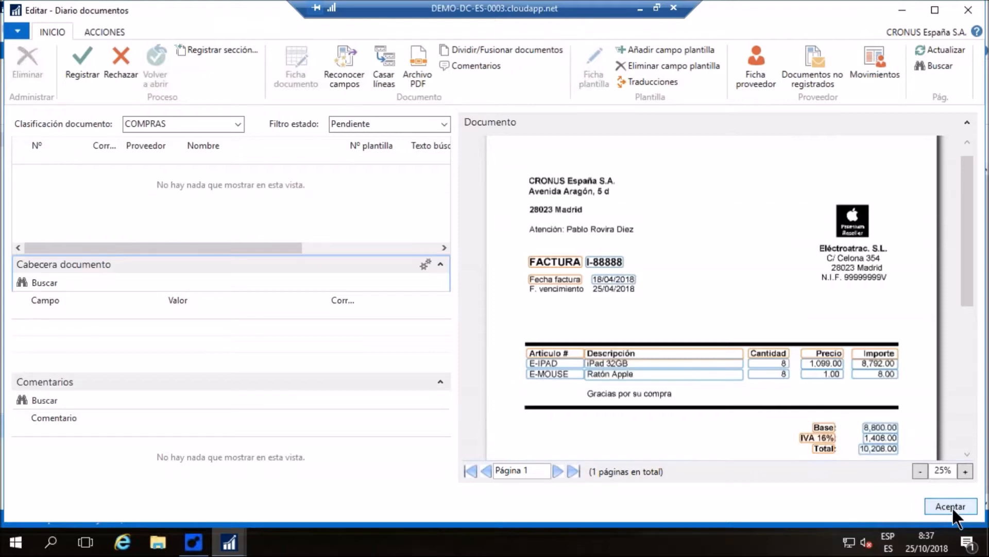
left_click(950, 506)
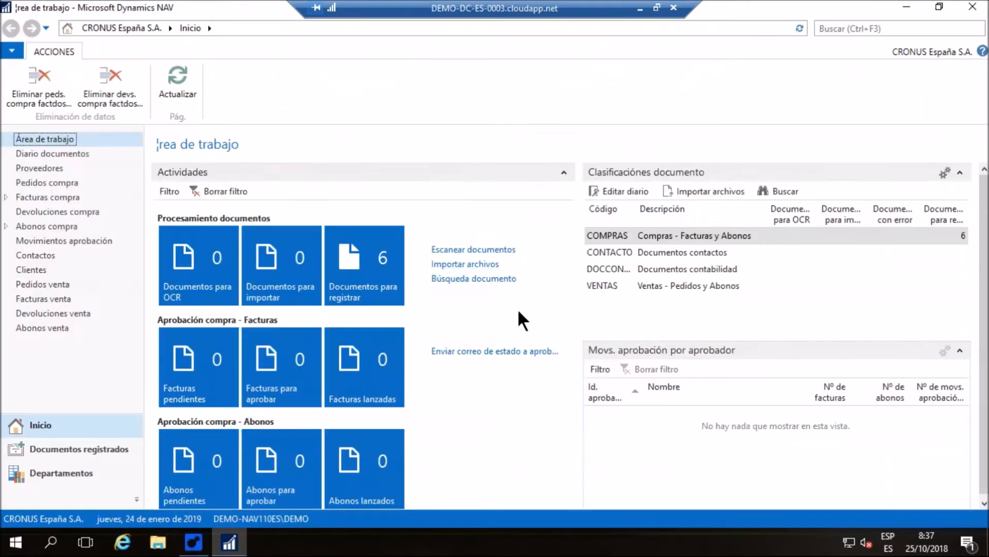
left_click(175, 77)
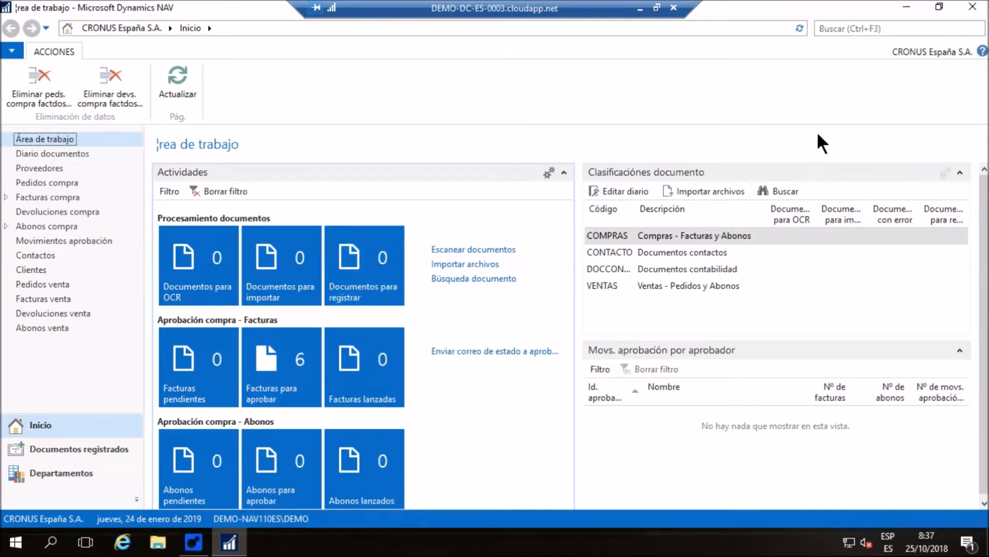
Switch to the Continia Demo System, start Web Approval as the approver, and maximize the browser window
left_click(903, 16)
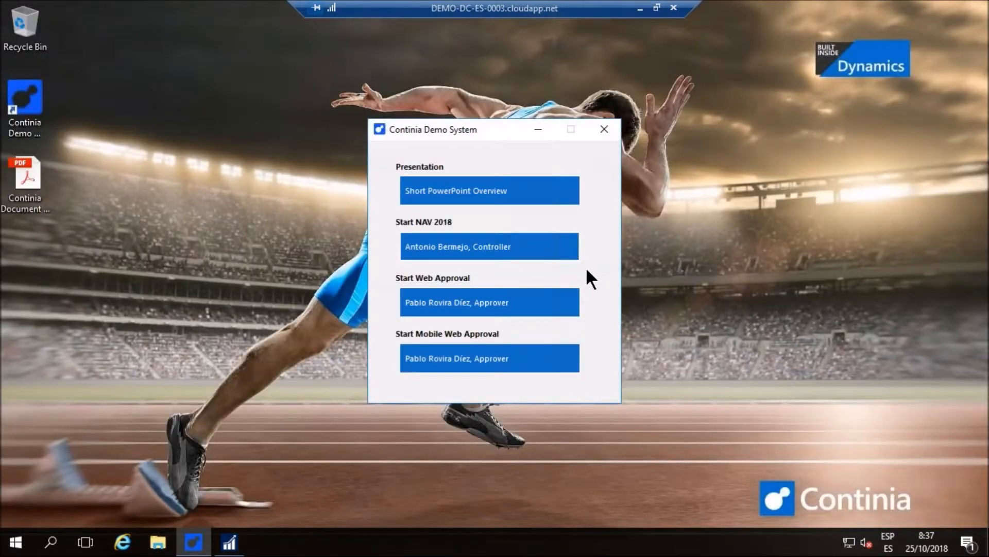
left_click(515, 298)
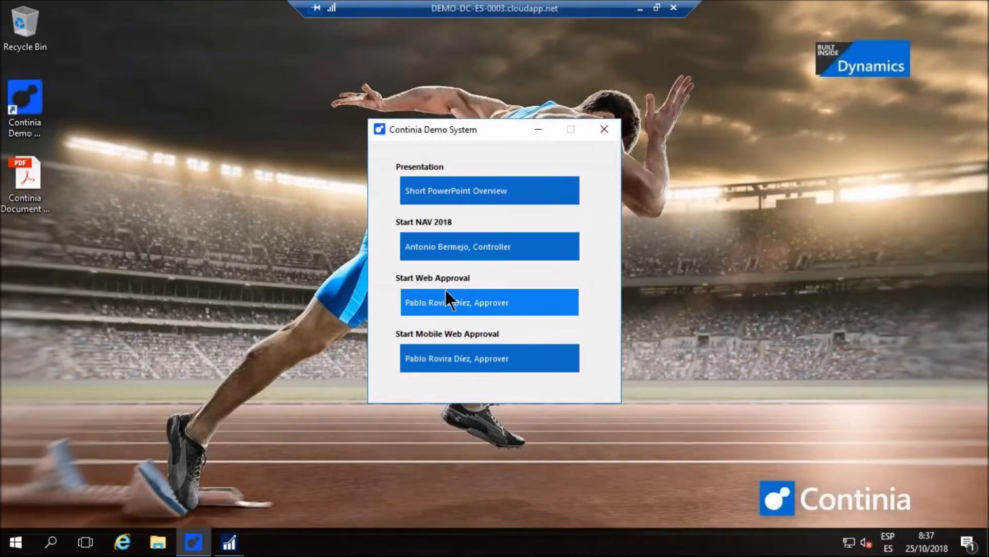
left_click(445, 301)
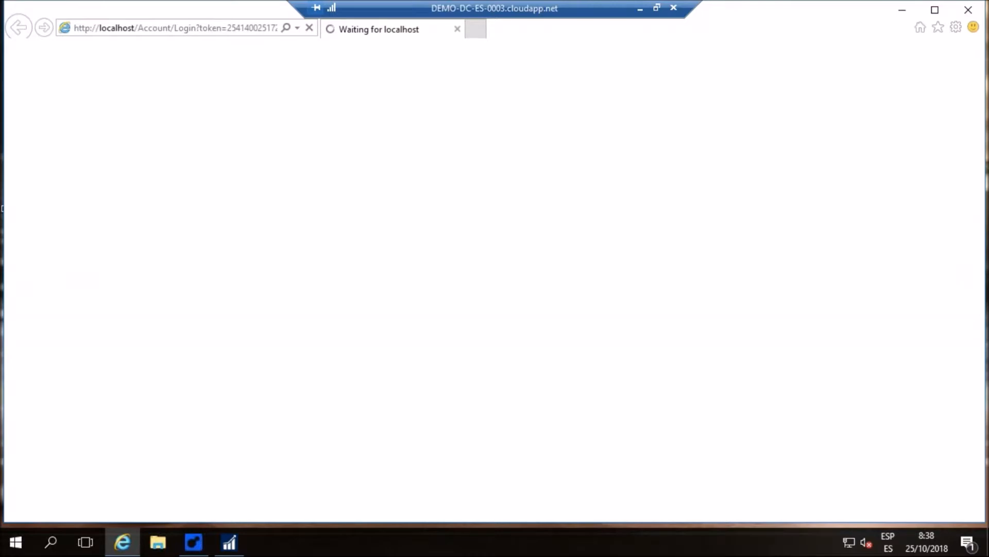
left_click(934, 9)
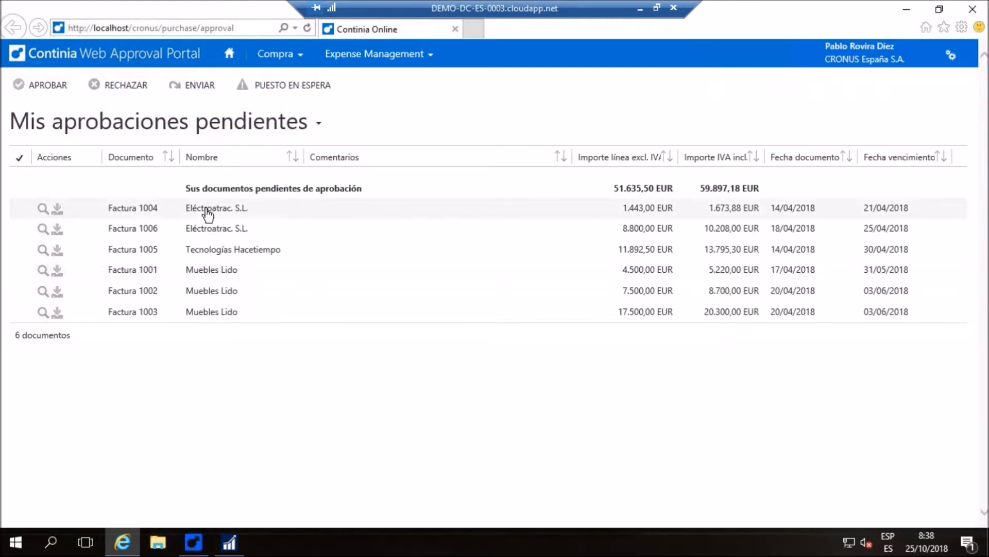
Open Eléctroatrac invoice 1004 from the pending approvals and approve it, and review and approve Eléctroatrac invoice 1006
left_click(224, 216)
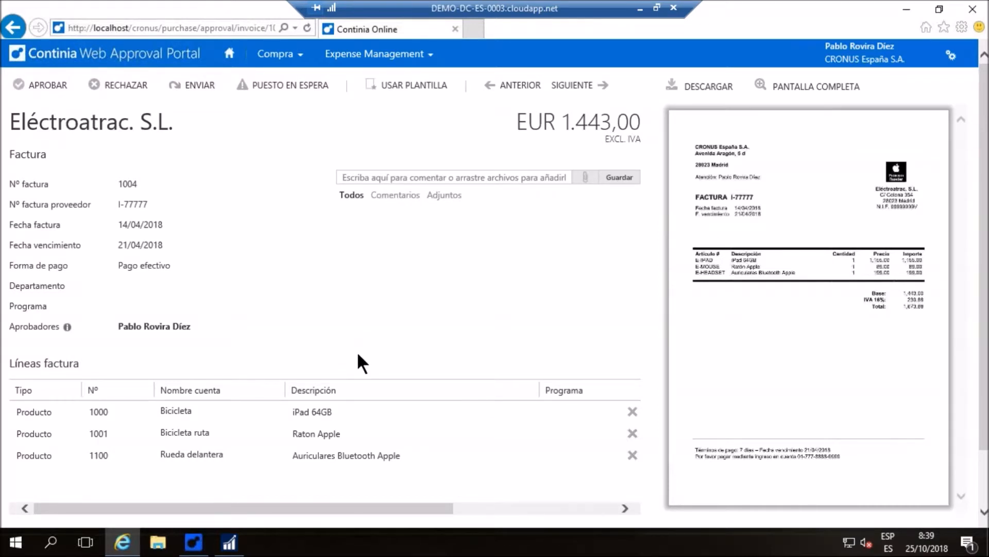
left_click(50, 88)
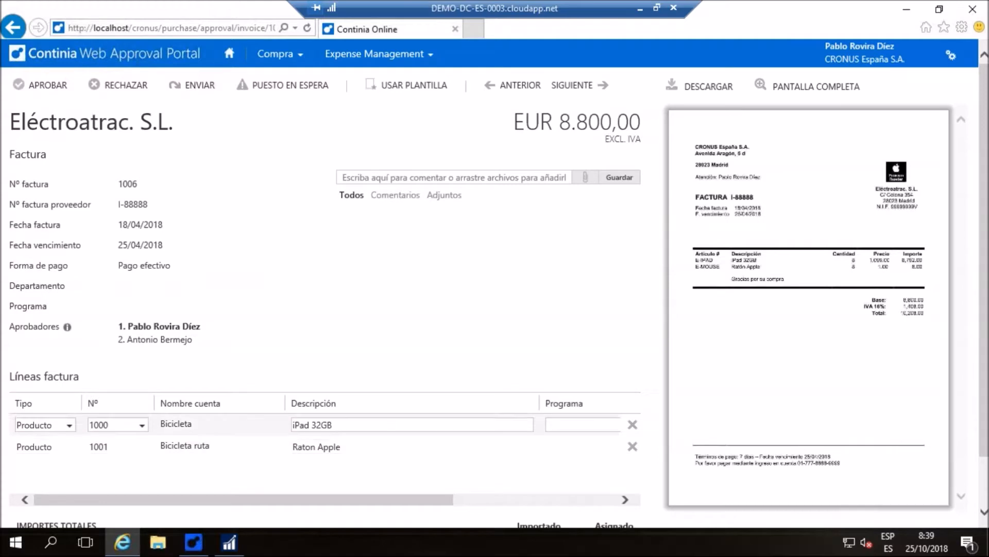
scroll(371, 423, "down", 2)
scroll(371, 423, "up", 2)
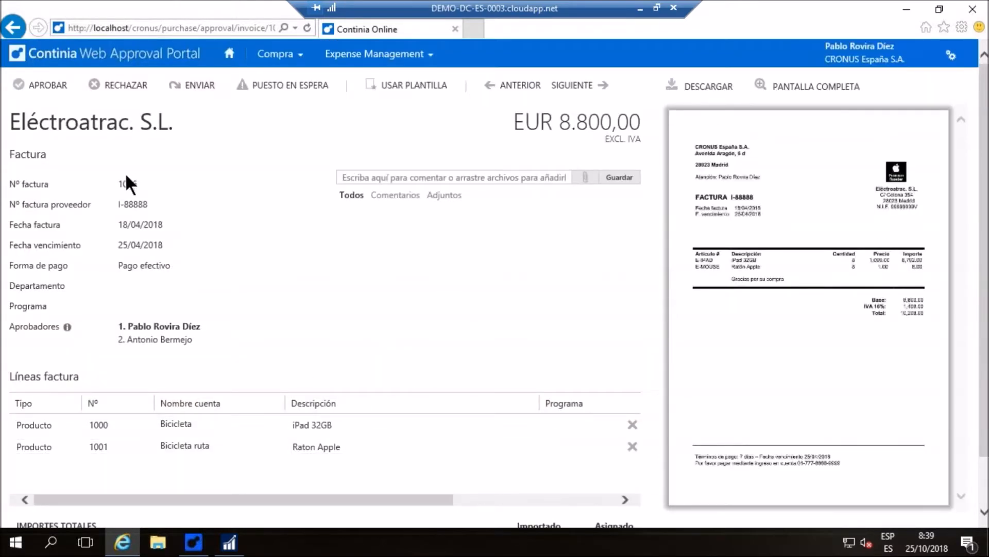
left_click(48, 88)
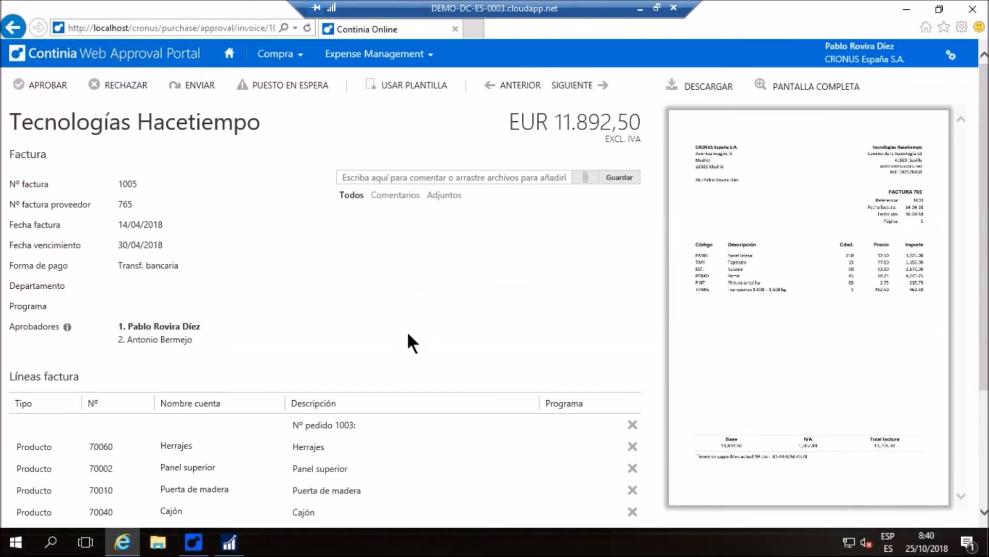
Approve Tecnologías Hacetiempo invoice 1005 and Muebles Lido invoices 1001 and 1002
left_click(35, 88)
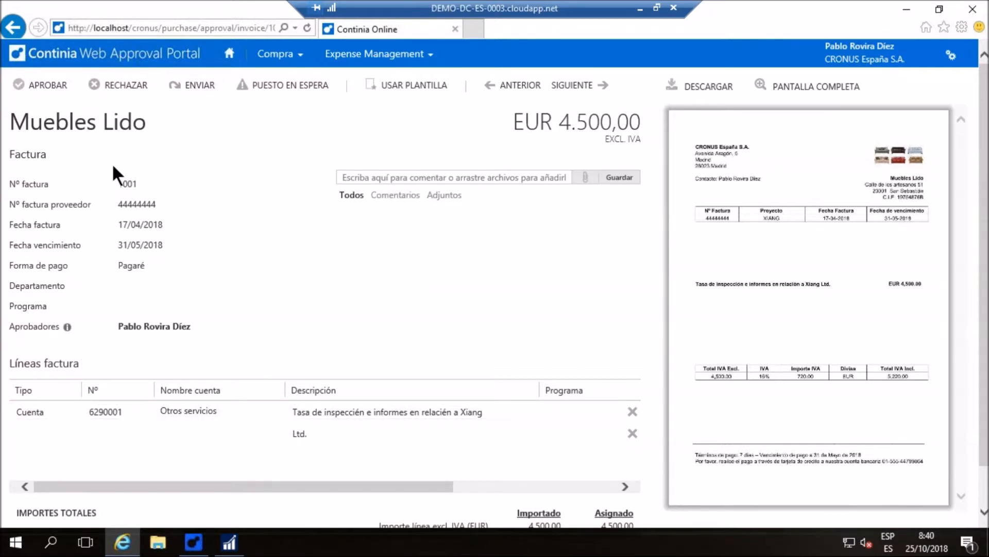
left_click(56, 91)
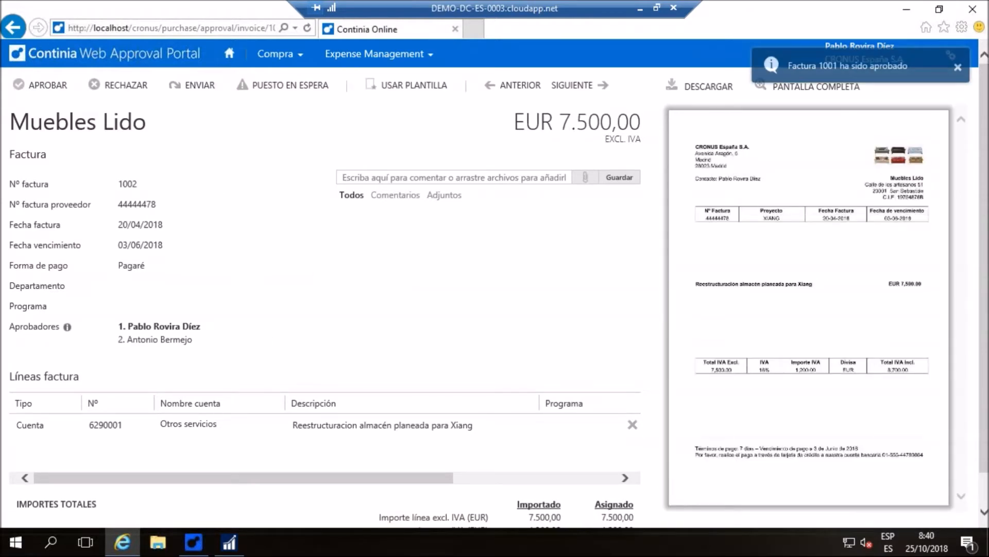
left_click(45, 88)
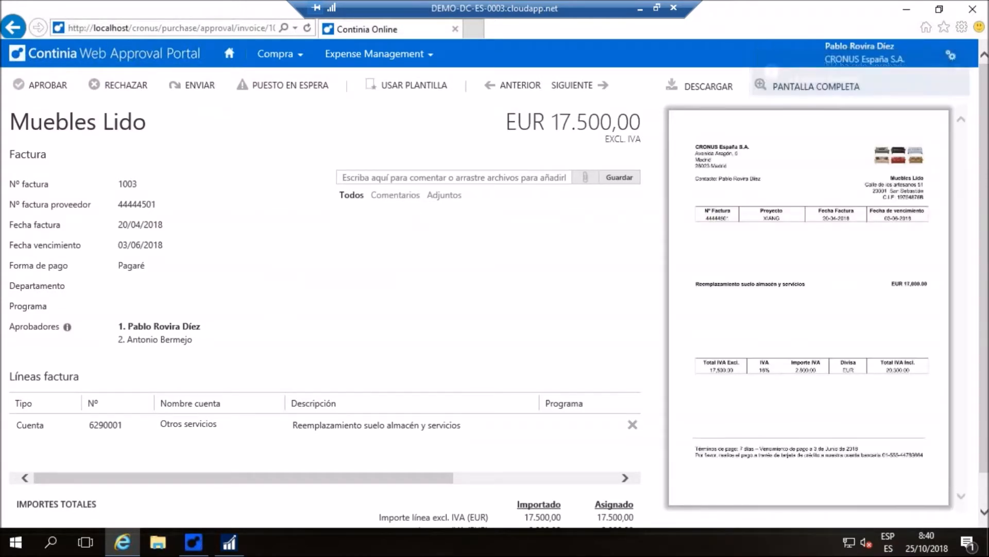
Put Muebles Lido invoice 1003 on hold with the comment "La aprobaré más tarde."
left_click(271, 89)
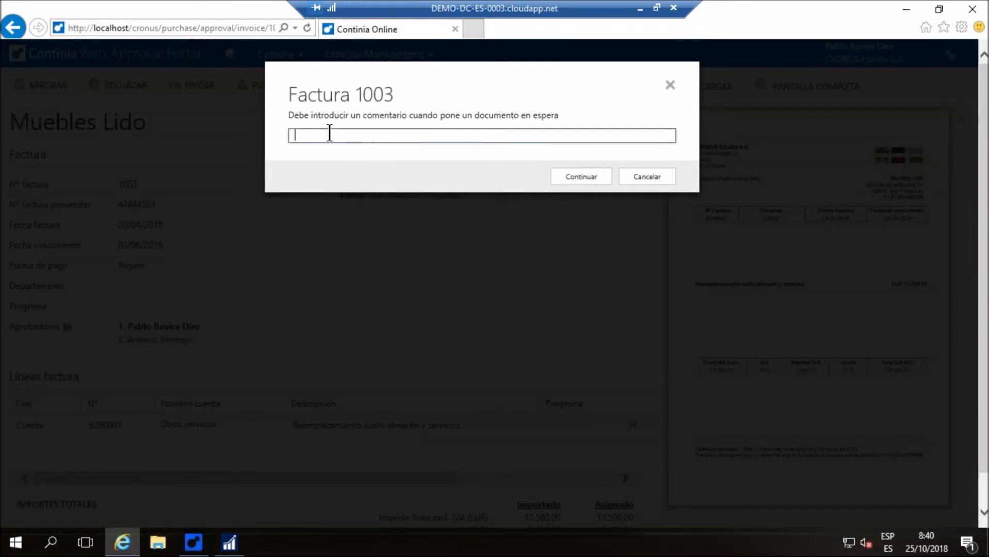
type("La aprobaré más tarde")
left_click(577, 182)
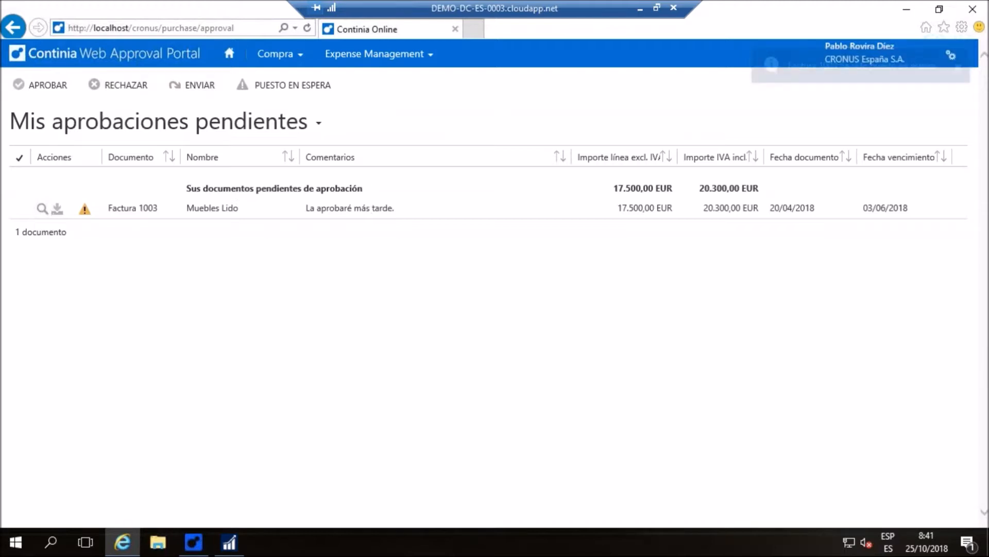
Switch to Mobile Web Approval, open the on-hold Muebles Lido invoice 1003, and examine its invoice line details
left_click(906, 11)
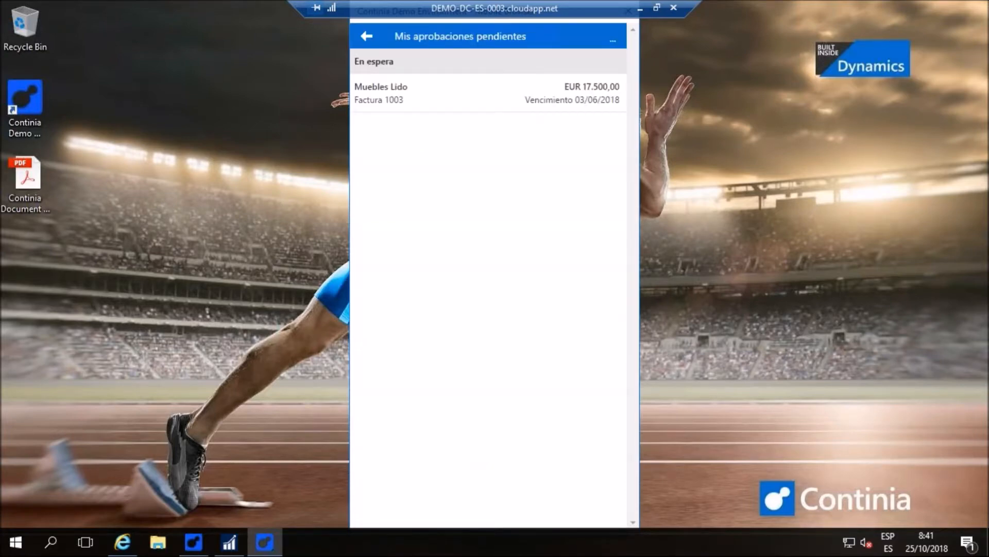
left_click(389, 95)
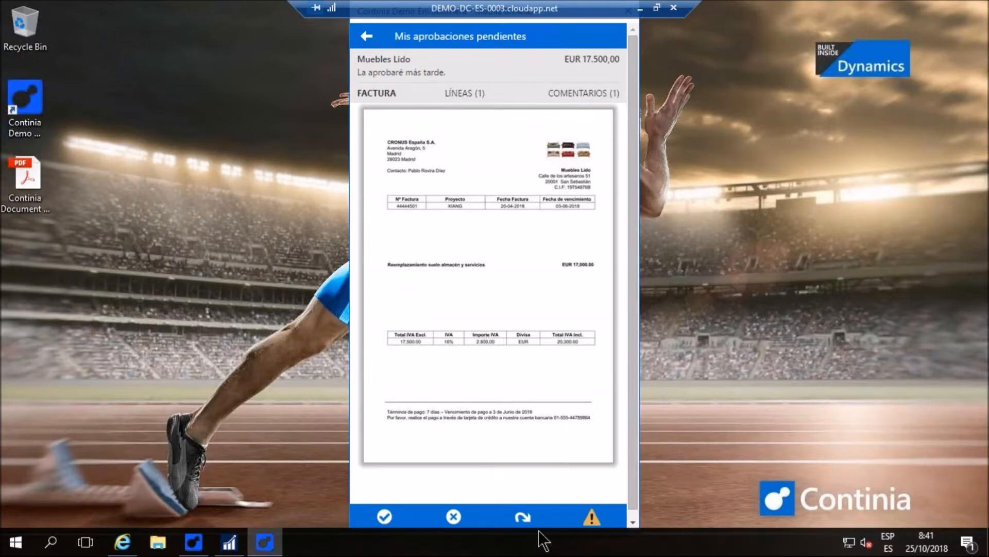
left_click(456, 93)
left_click(462, 120)
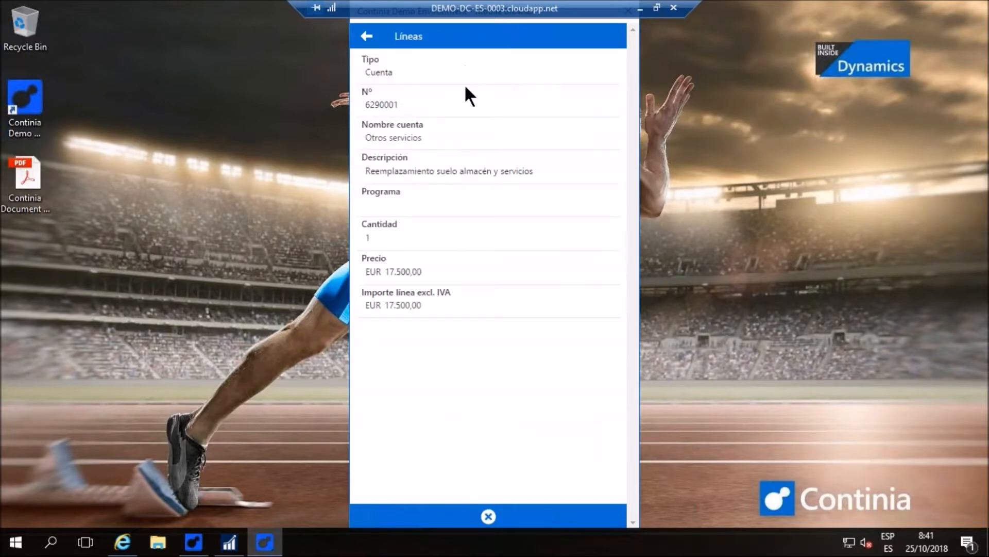
Review the comments on on-hold Muebles Lido invoice 1003 in mobile approval and approve the invoice
left_click(368, 37)
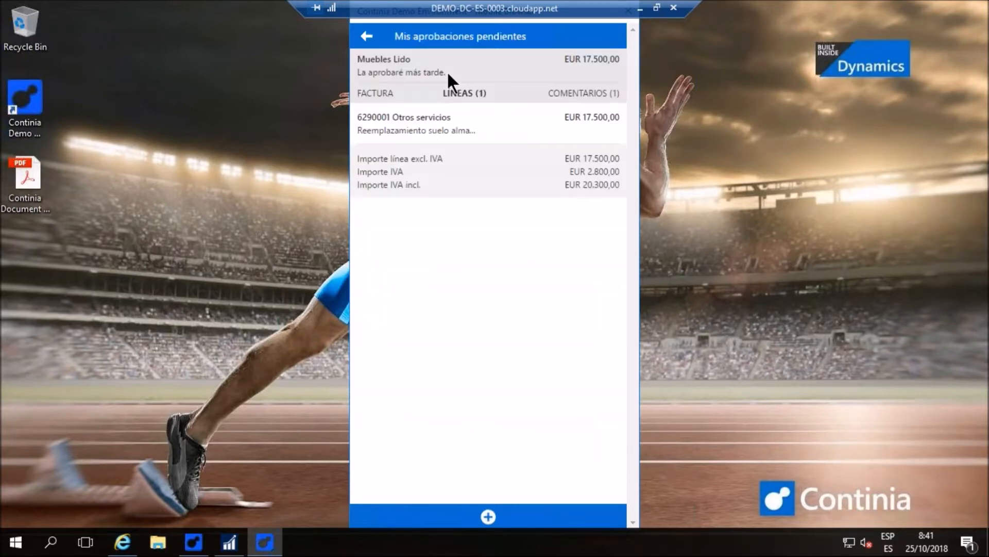
left_click(580, 93)
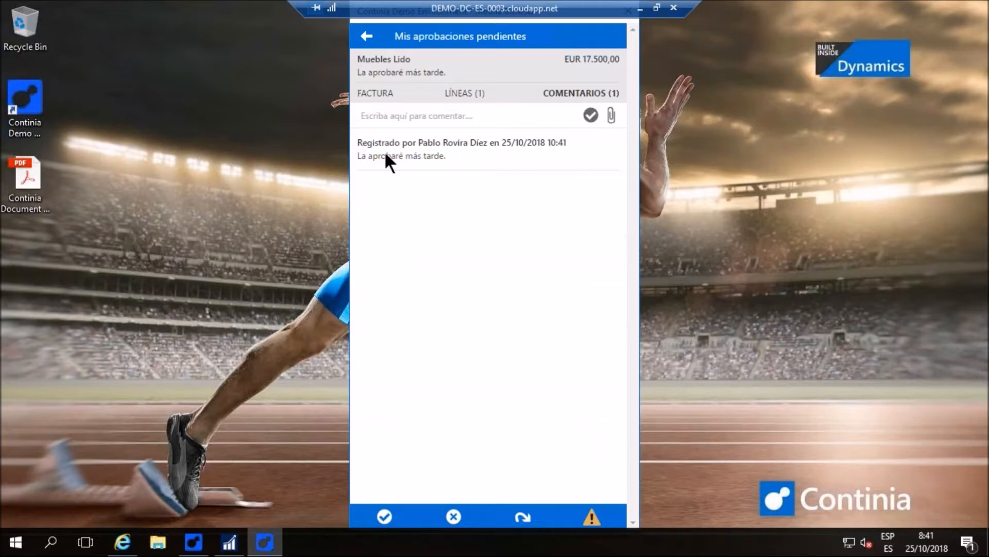
left_click(369, 38)
left_click(465, 112)
left_click(384, 516)
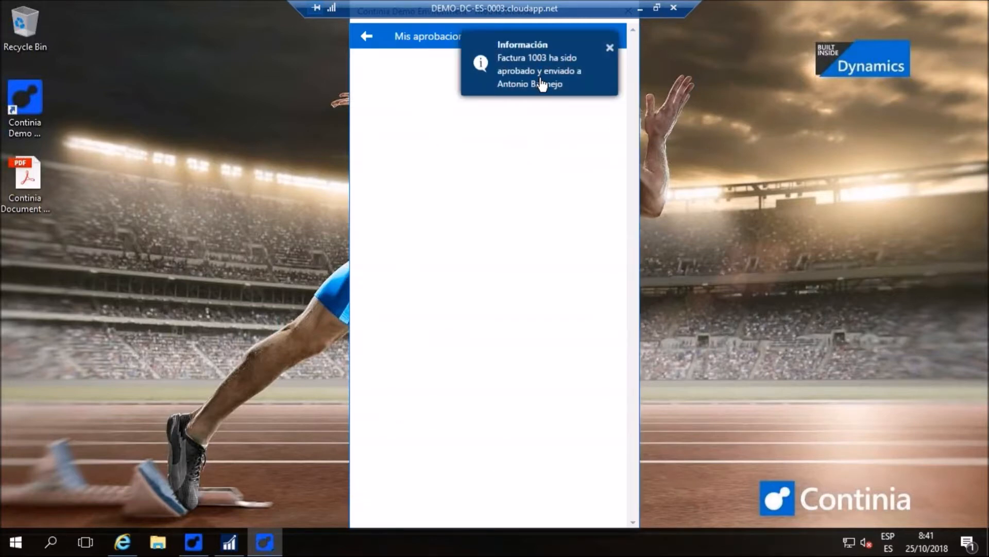
Switch to Dynamics NAV, refresh the work area, and approve invoices 1002, 1003, 1005 and 1006 awaiting approval
left_click(233, 543)
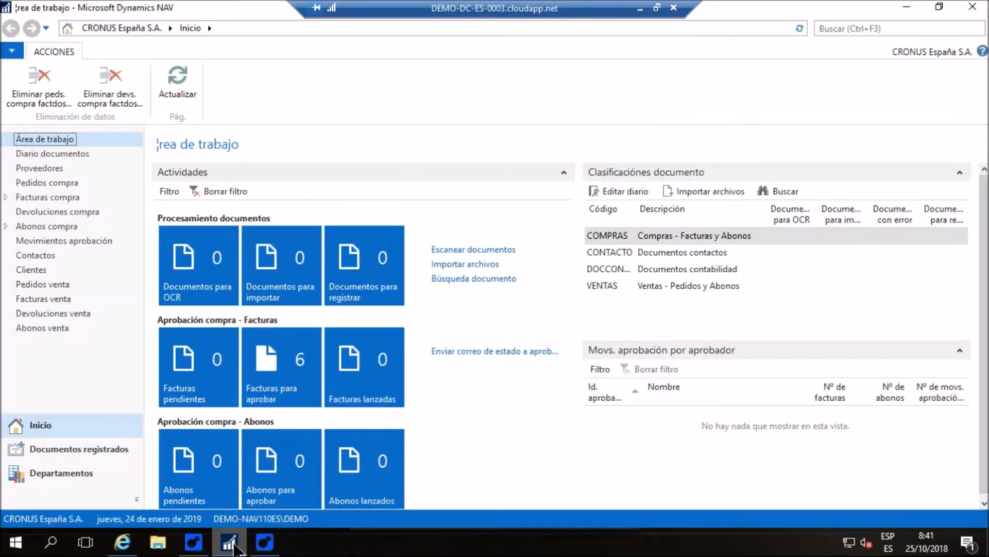
left_click(187, 82)
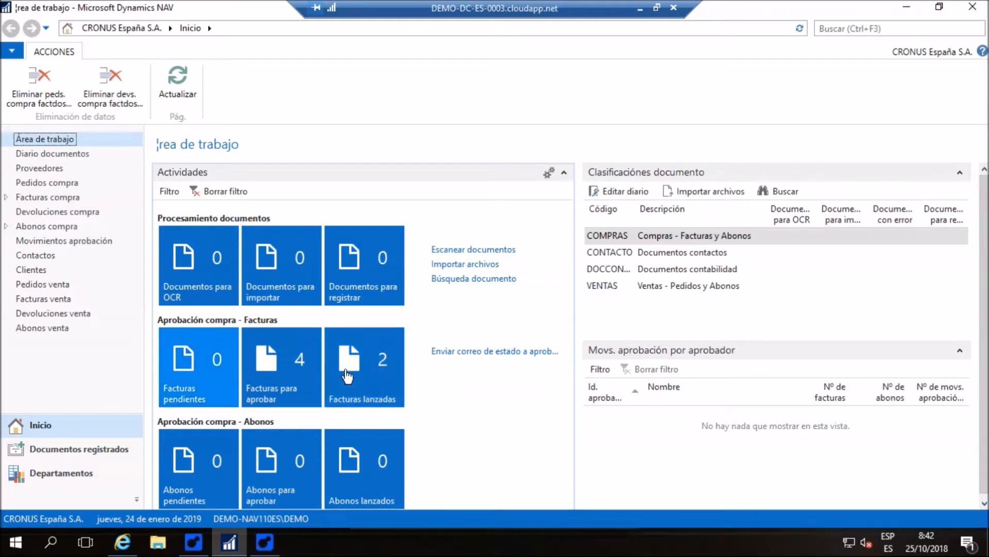
left_click(289, 390)
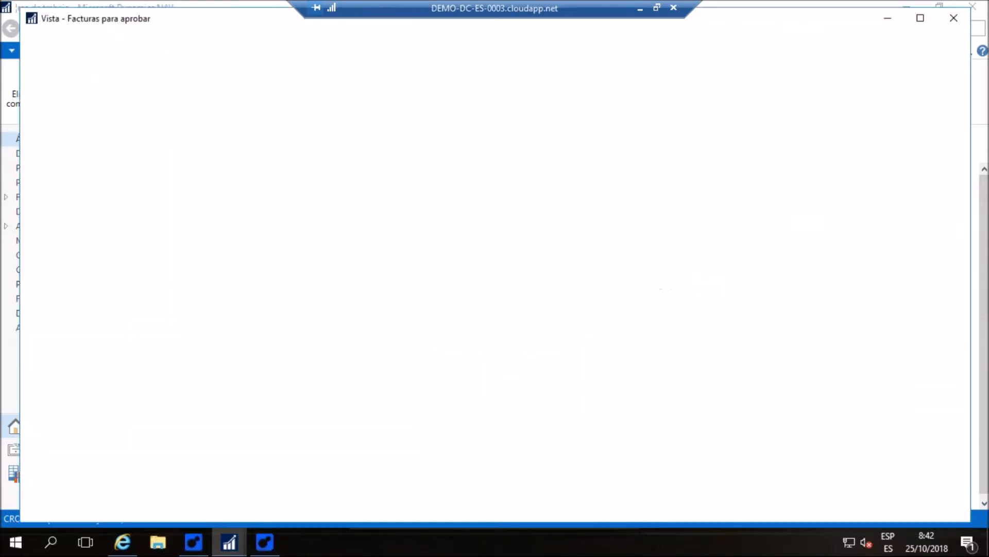
left_click(920, 18)
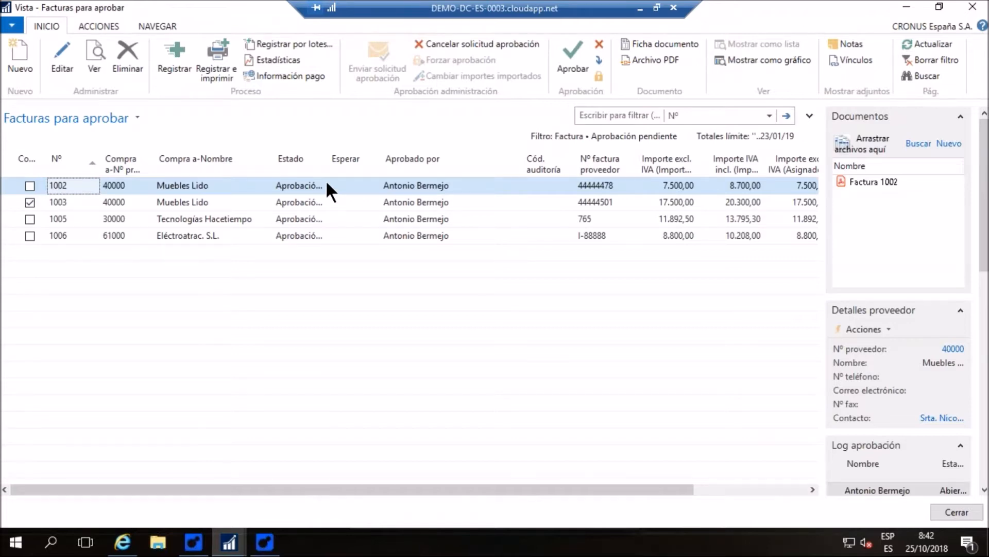
left_click(569, 48)
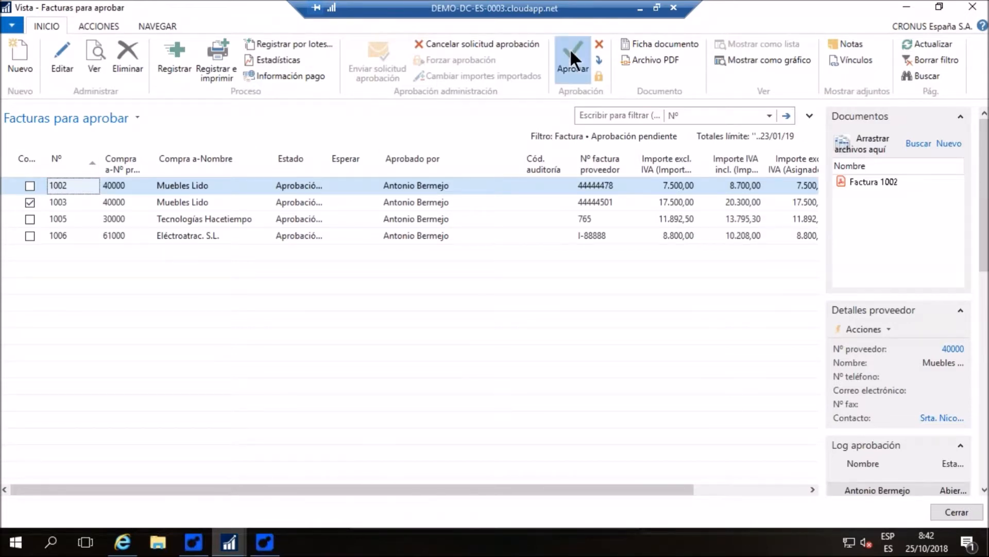
left_click(574, 59)
left_click(570, 51)
left_click(957, 512)
Refresh the work area, open the released invoices, and post Muebles Lido invoices 1001, 1002 and 1003
left_click(172, 71)
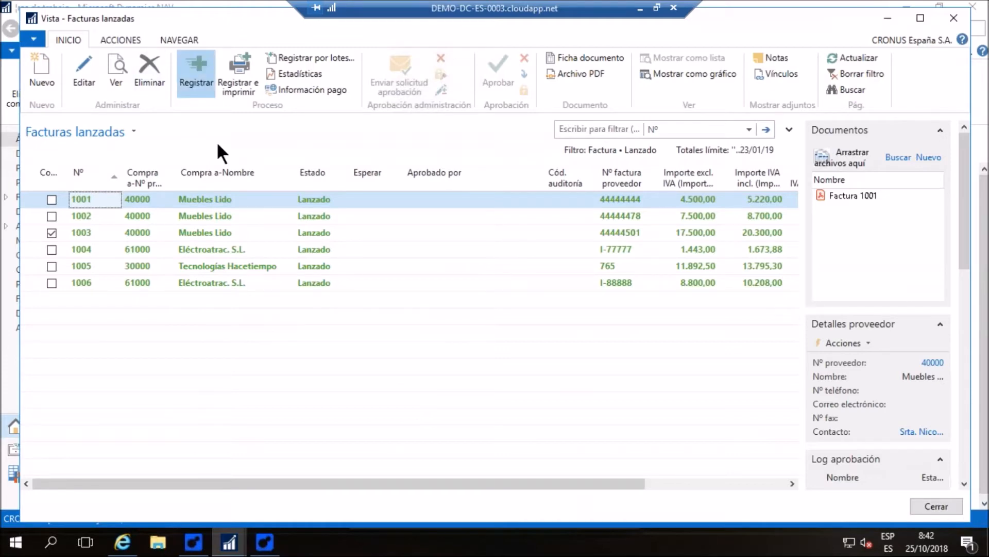
left_click(506, 292)
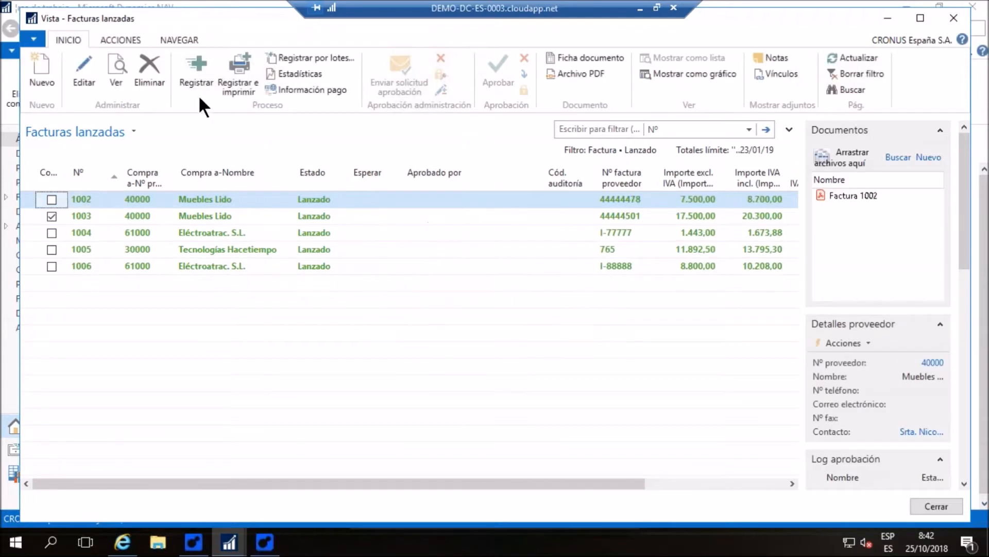
left_click(192, 62)
left_click(505, 291)
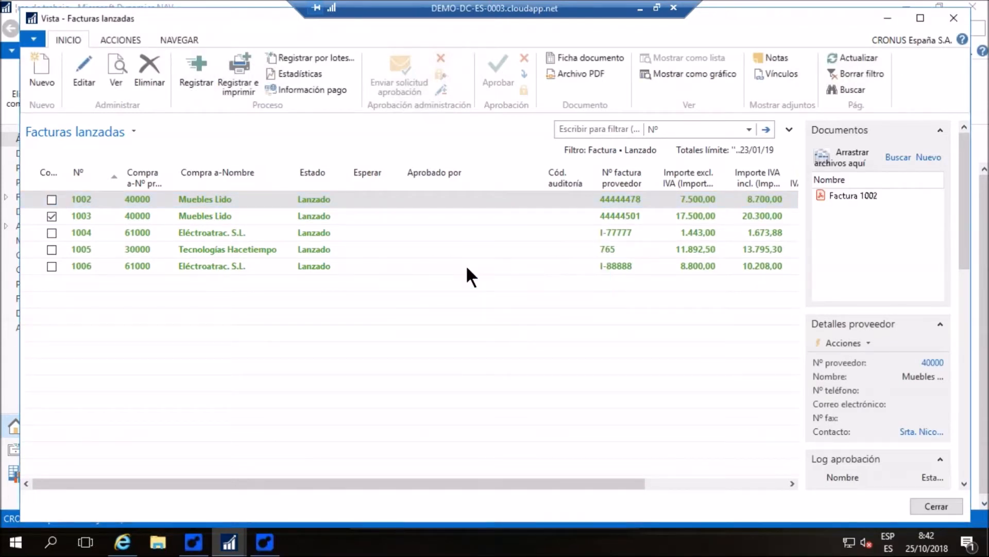
left_click(193, 63)
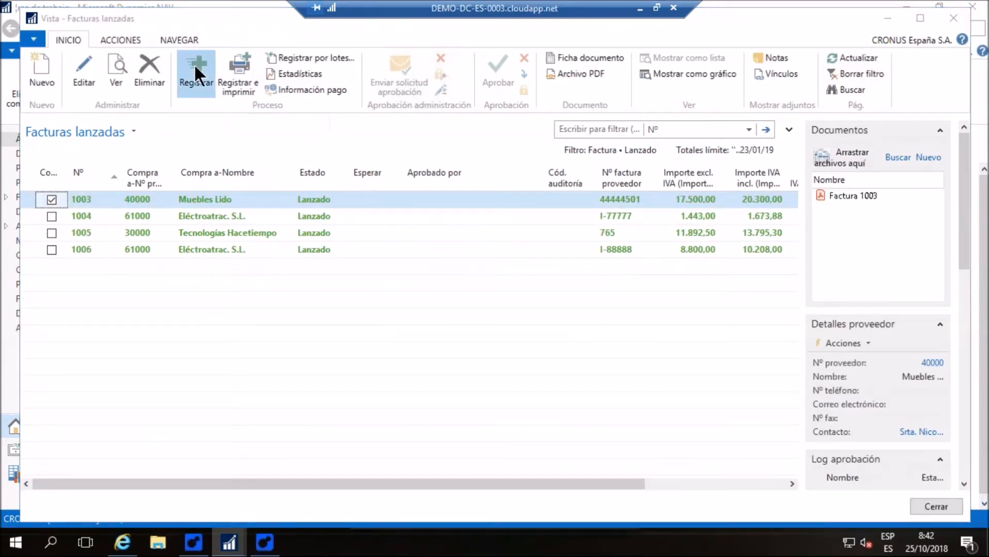
left_click(502, 286)
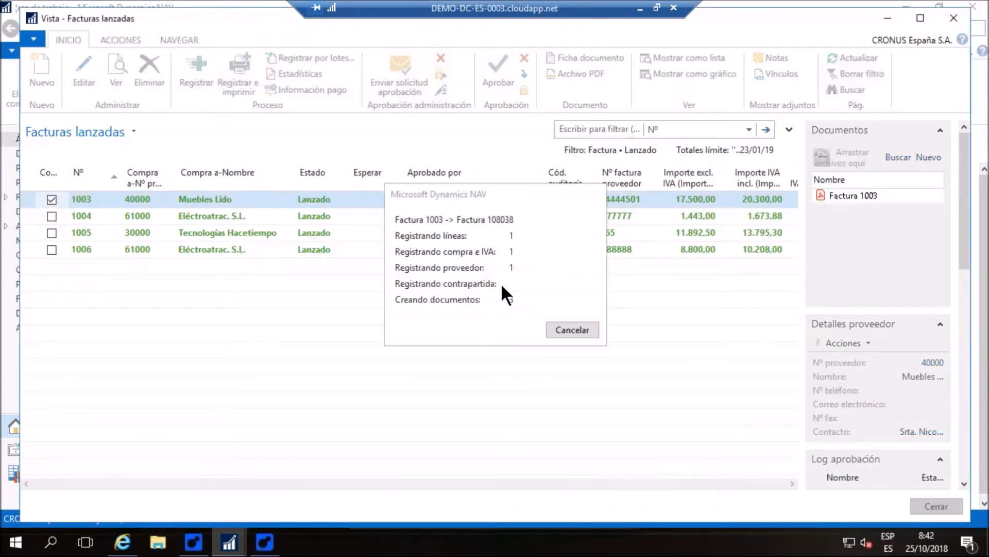
Post the remaining released invoices 1004, 1005 and 1006, close the list, and refresh the work area
left_click(196, 60)
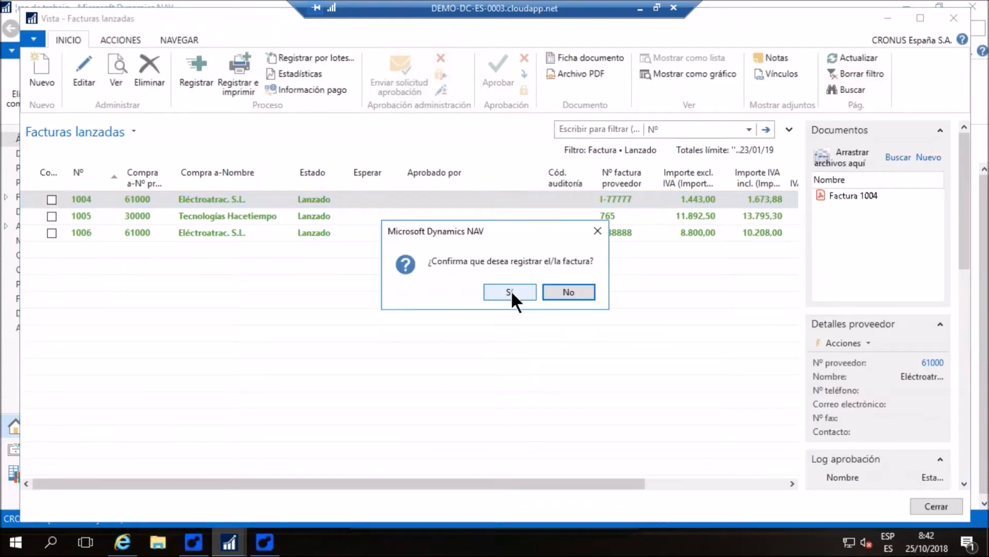
left_click(511, 290)
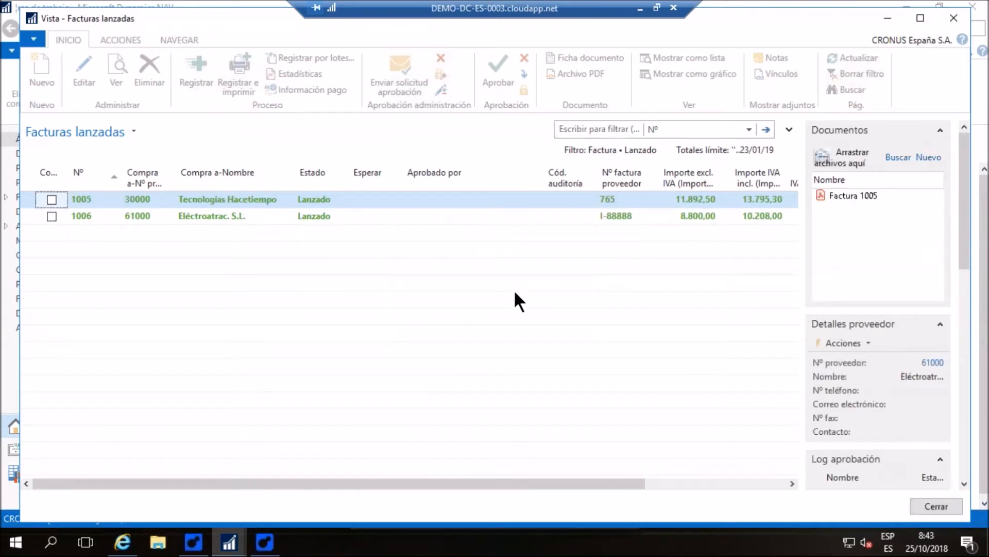
left_click(195, 63)
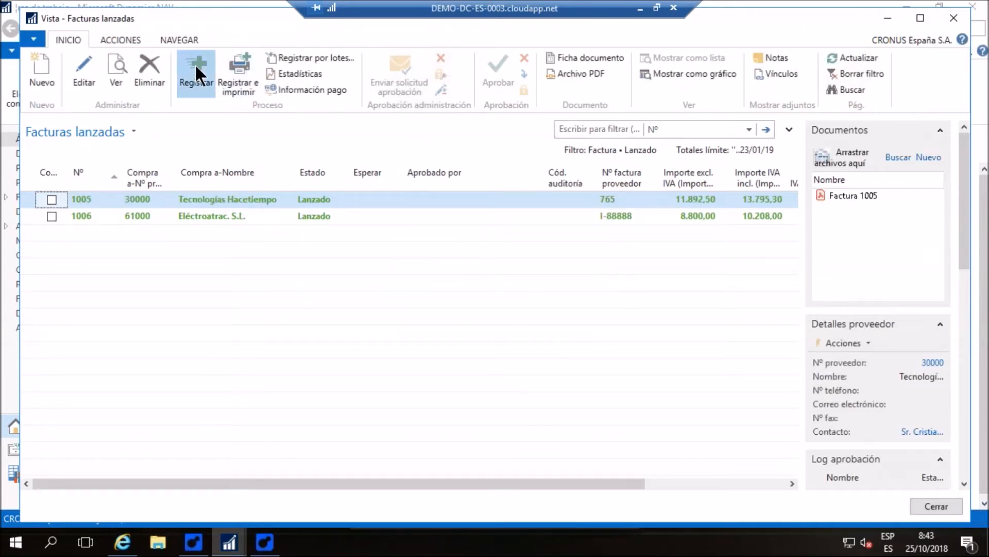
left_click(508, 290)
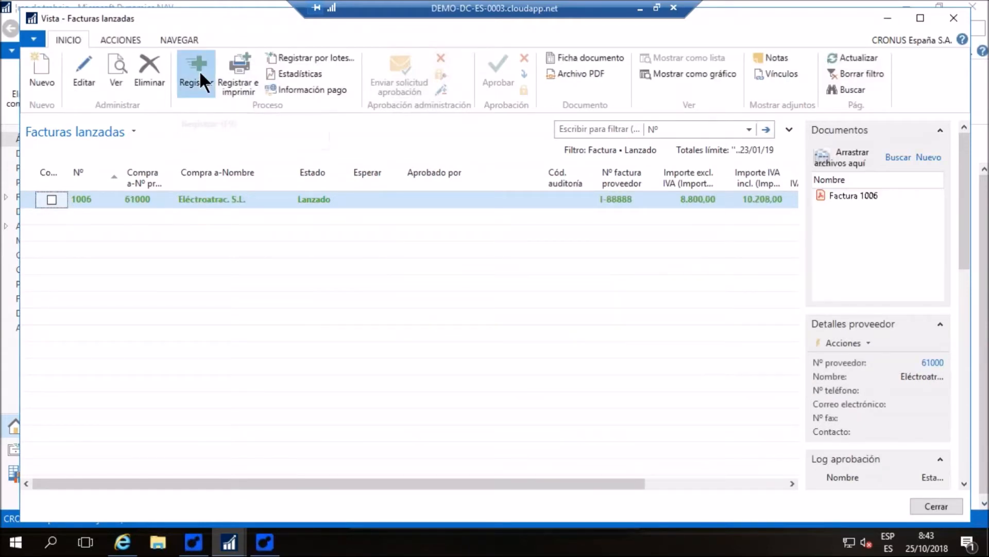
left_click(199, 71)
left_click(499, 292)
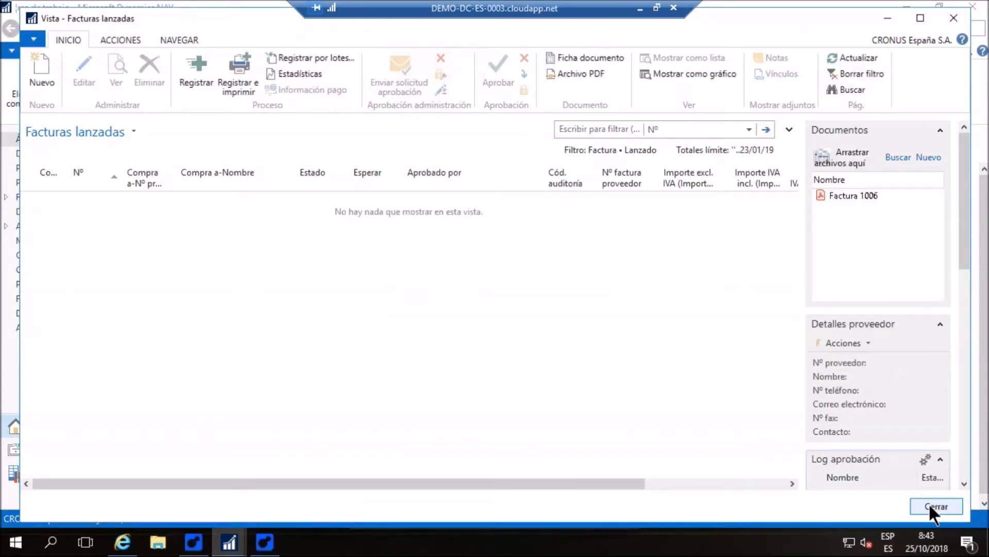
left_click(930, 506)
left_click(170, 75)
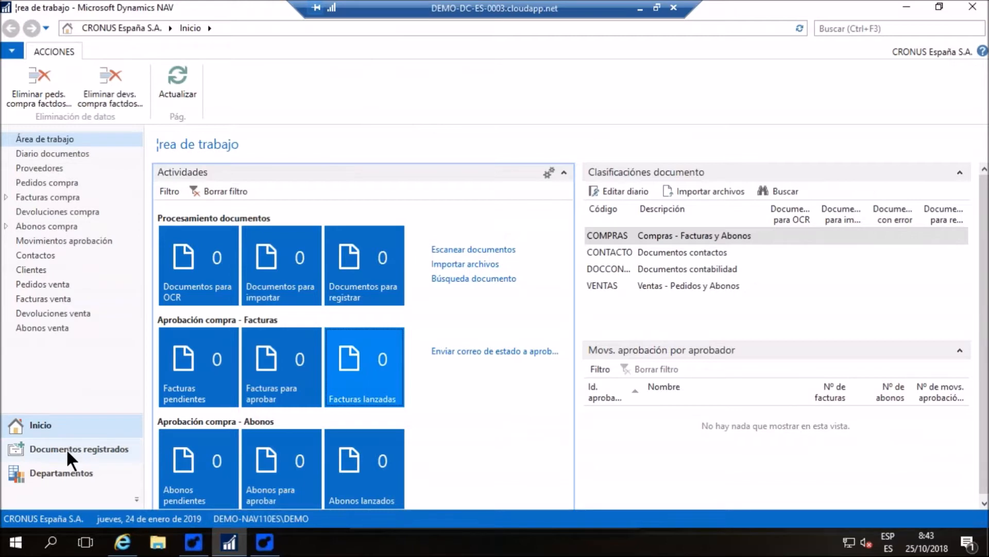
Open Eléctroatrac invoice 108039 from the posted purchase invoices and examine its lines, invoice details and attached document
left_click(102, 449)
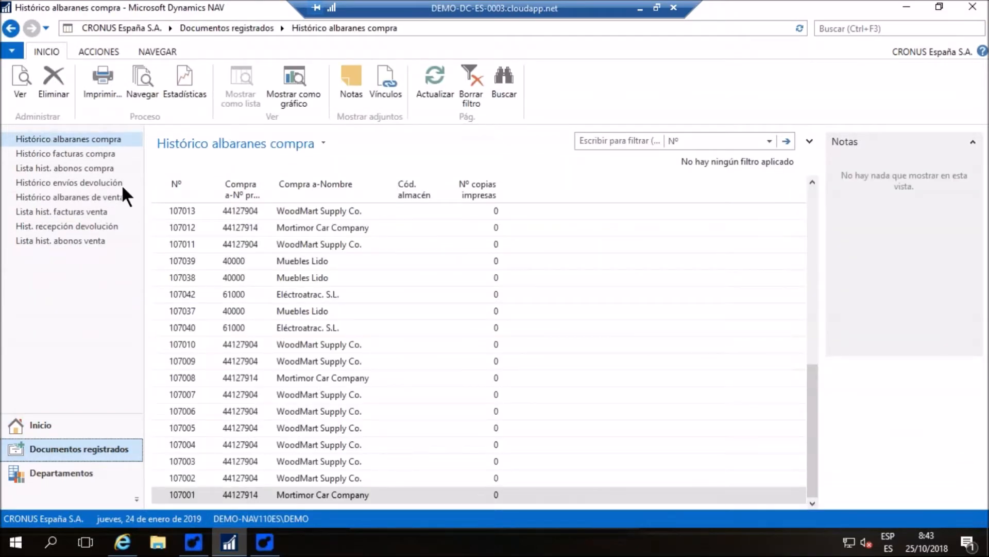
left_click(54, 153)
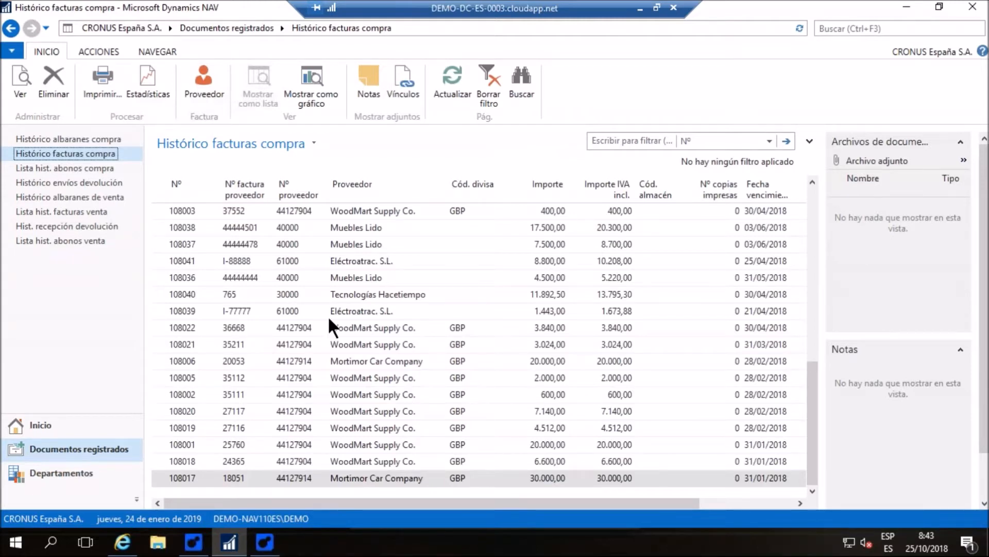
double_click(345, 310)
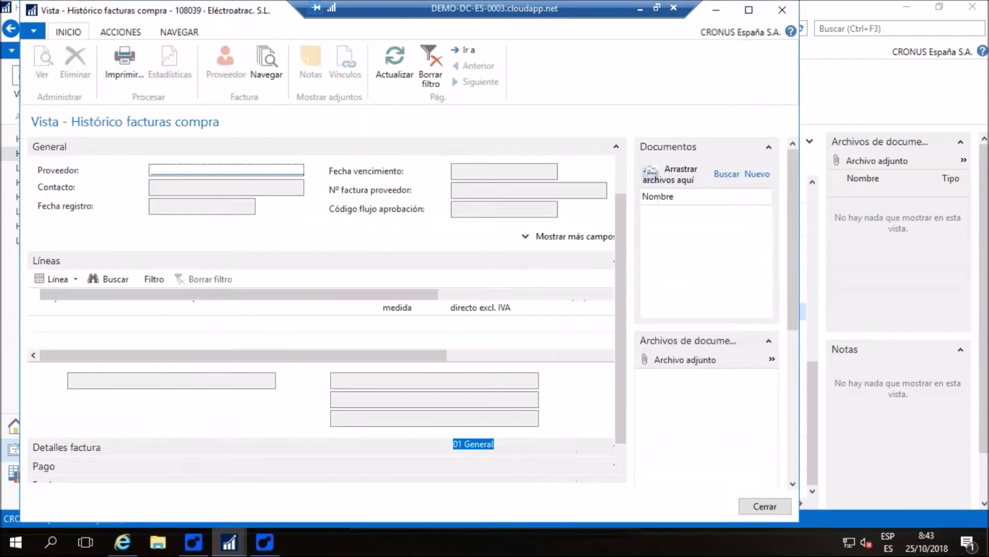
double_click(264, 11)
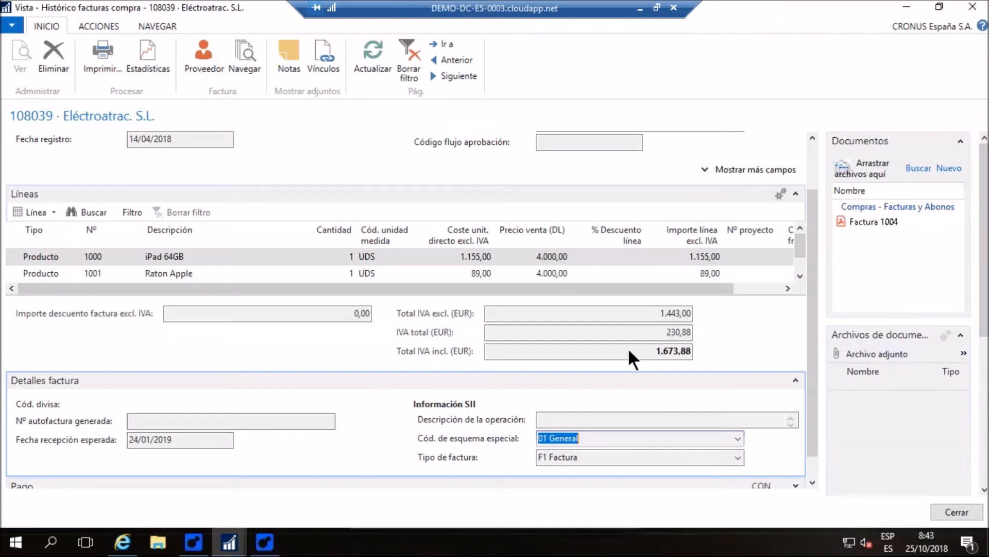
left_click(973, 7)
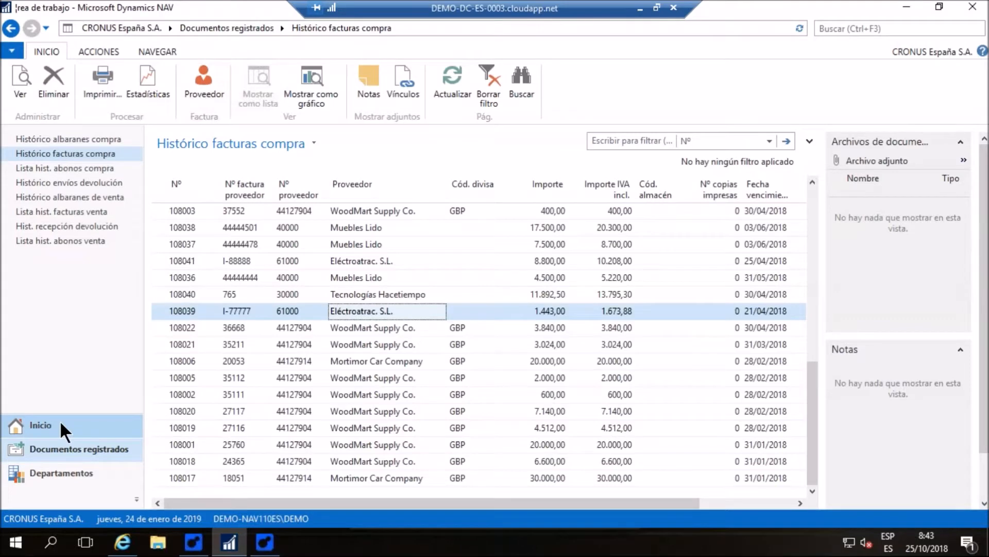
Return to the work area and run a document search for "xiang"
left_click(61, 425)
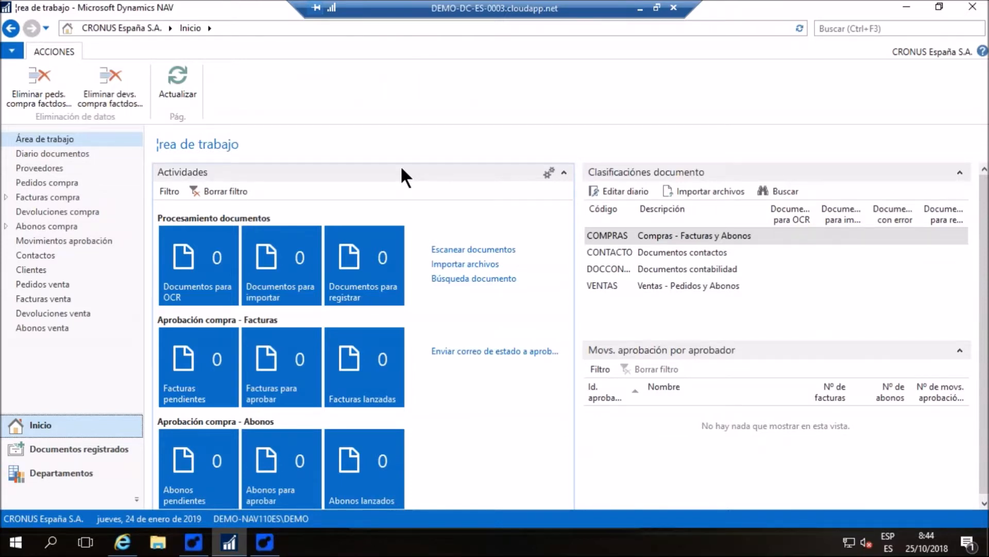
left_click(461, 281)
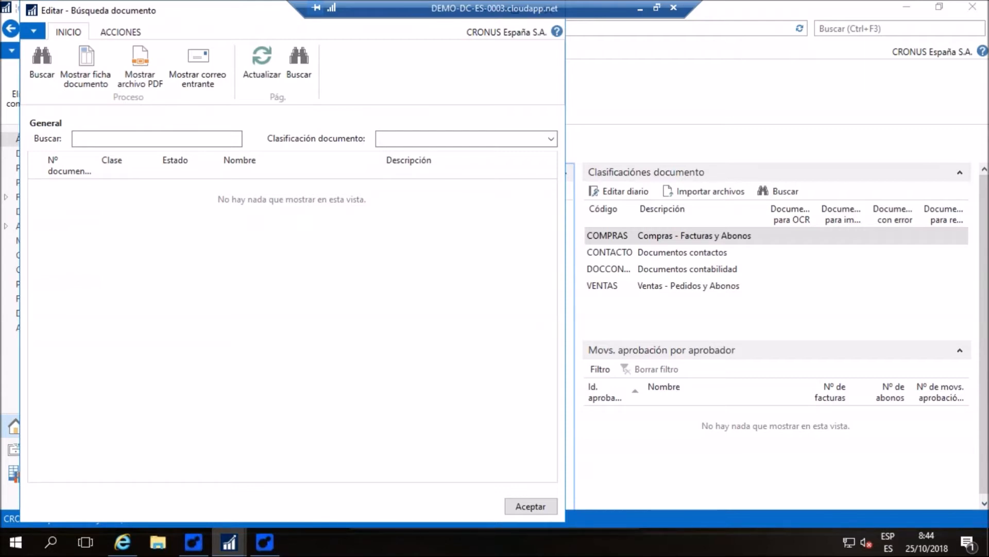
left_click(113, 135)
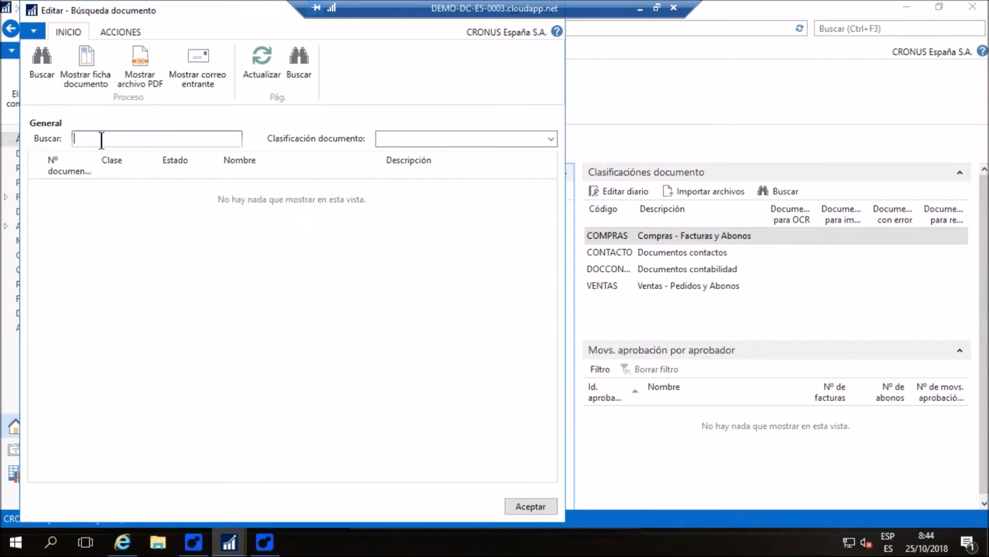
type("xiang")
key("Tab")
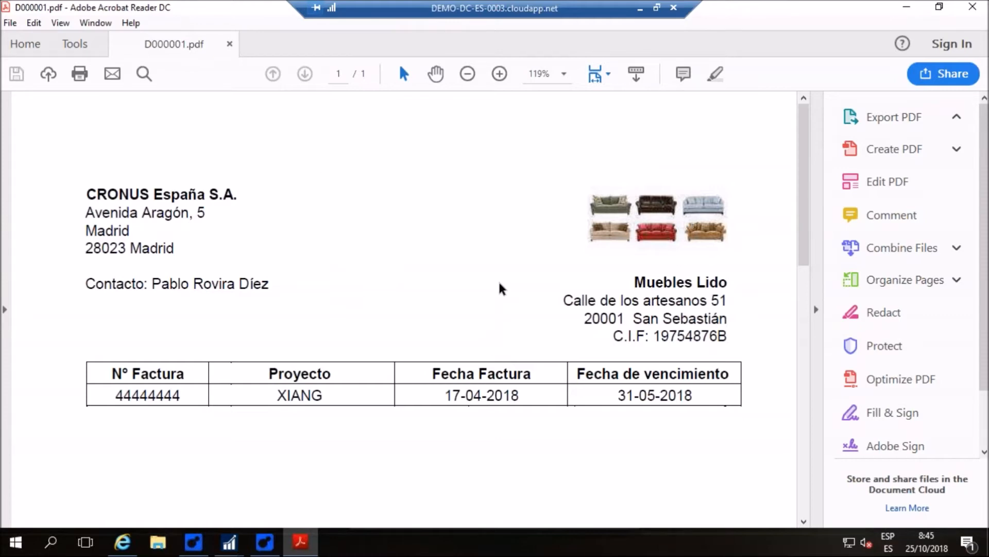
Examine the PDF of document D000001 for the XIANG project reference, line description, totals and payment terms, then close it
scroll(498, 278, "down", 3)
scroll(498, 277, "down", 10)
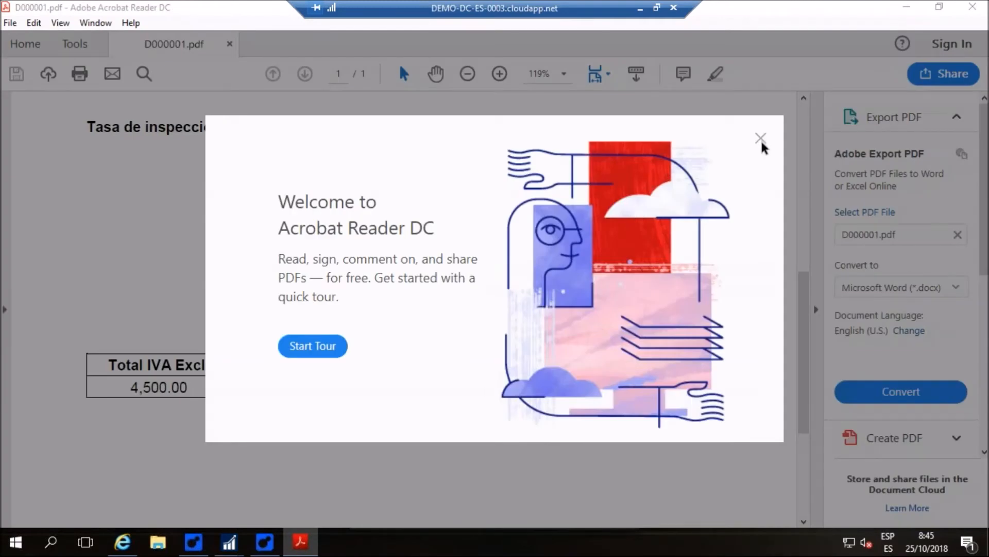
left_click(761, 139)
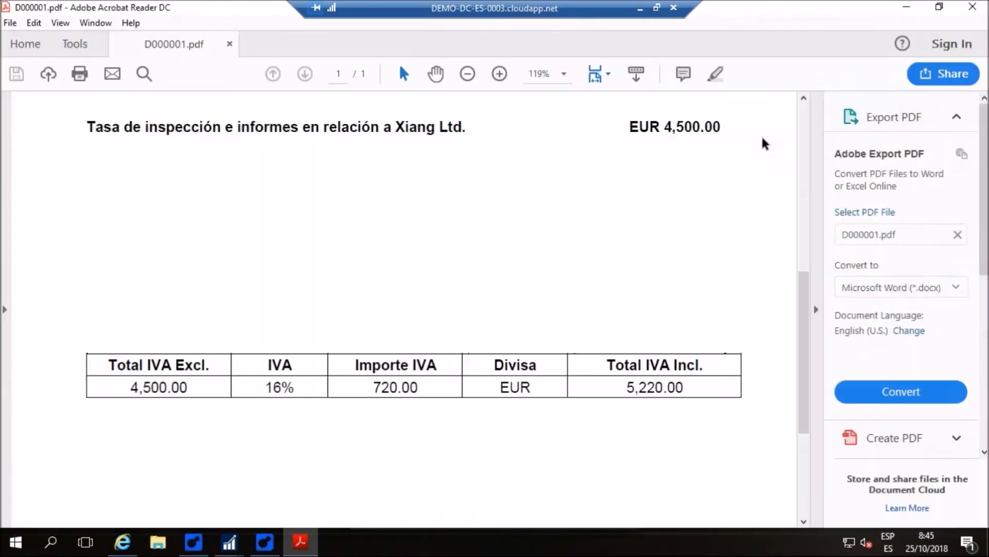
scroll(281, 358, "down", 10)
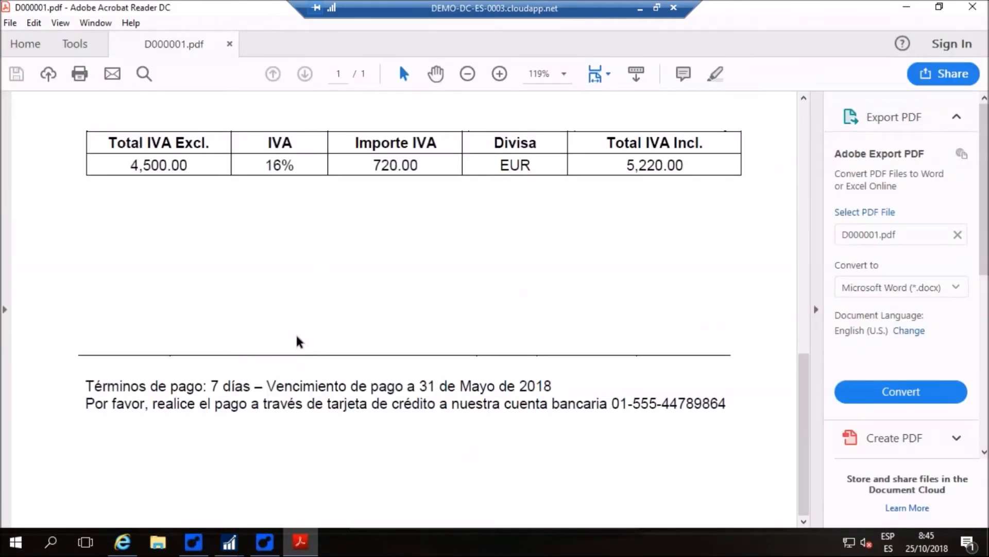
scroll(298, 340, "up", 20)
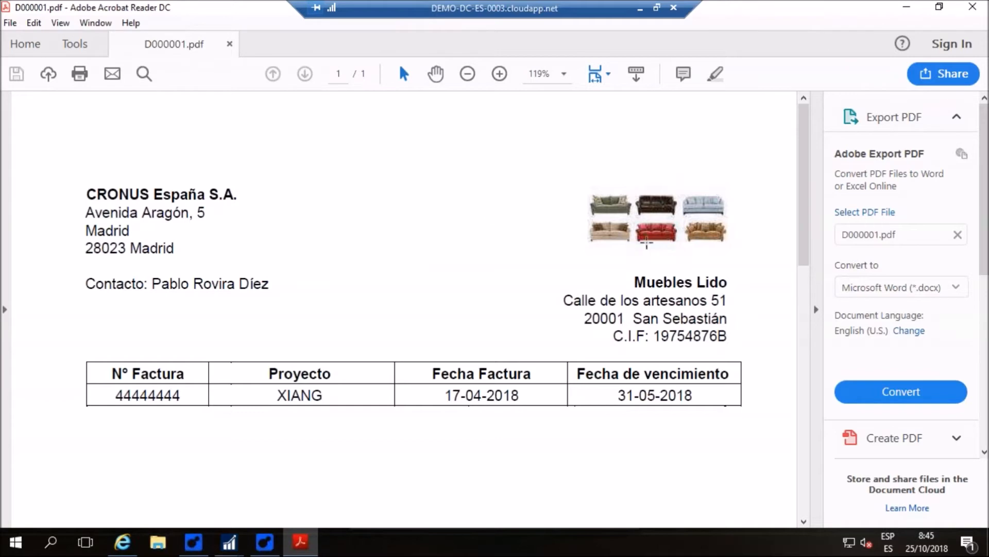
scroll(644, 190, "down", 6)
scroll(645, 189, "up", 3)
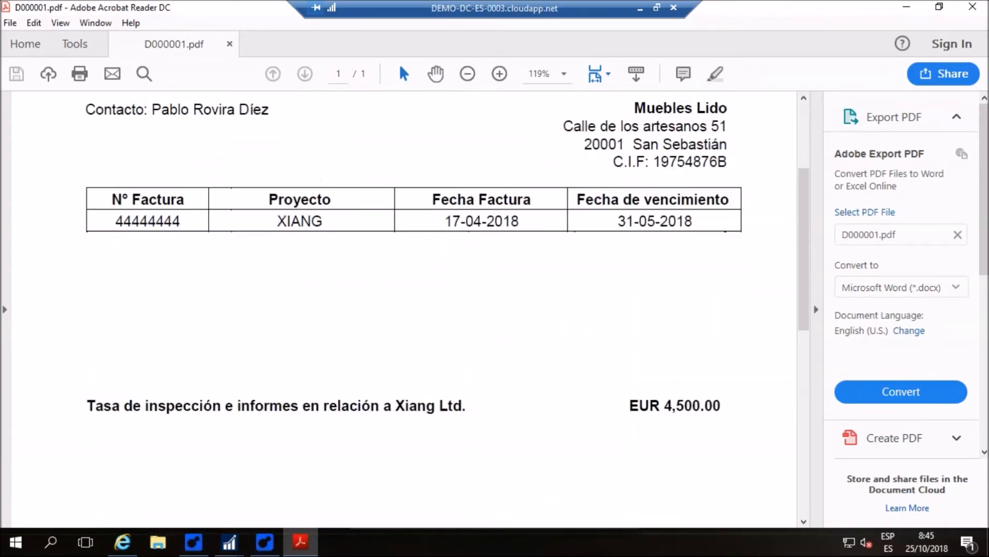
scroll(709, 166, "up", 3)
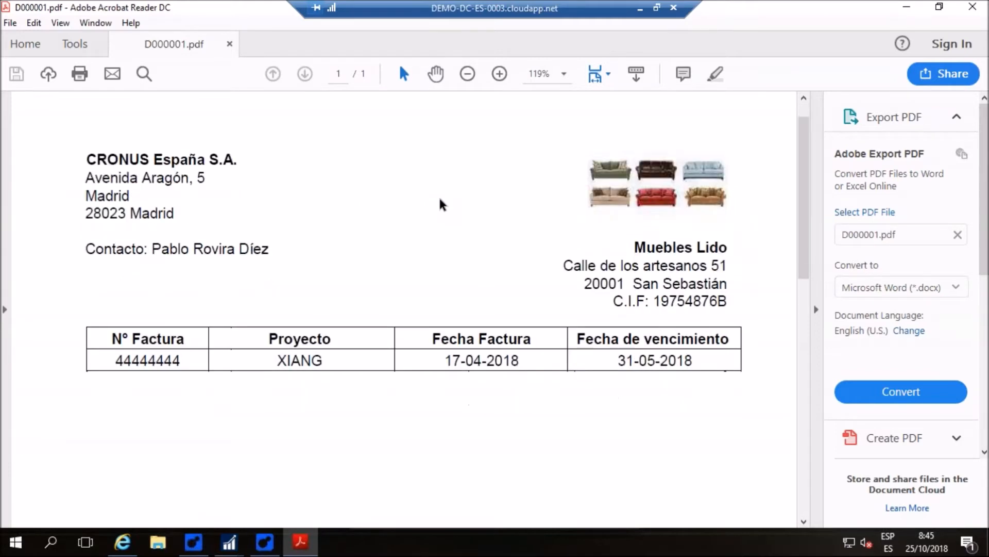
scroll(441, 205, "down", 7)
scroll(441, 205, "up", 2)
scroll(380, 164, "up", 5)
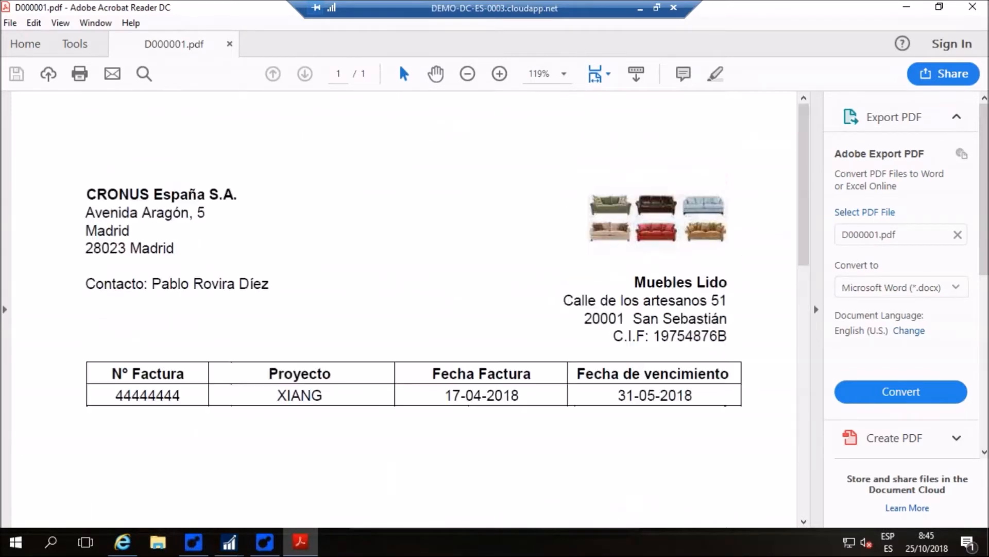
left_click(972, 7)
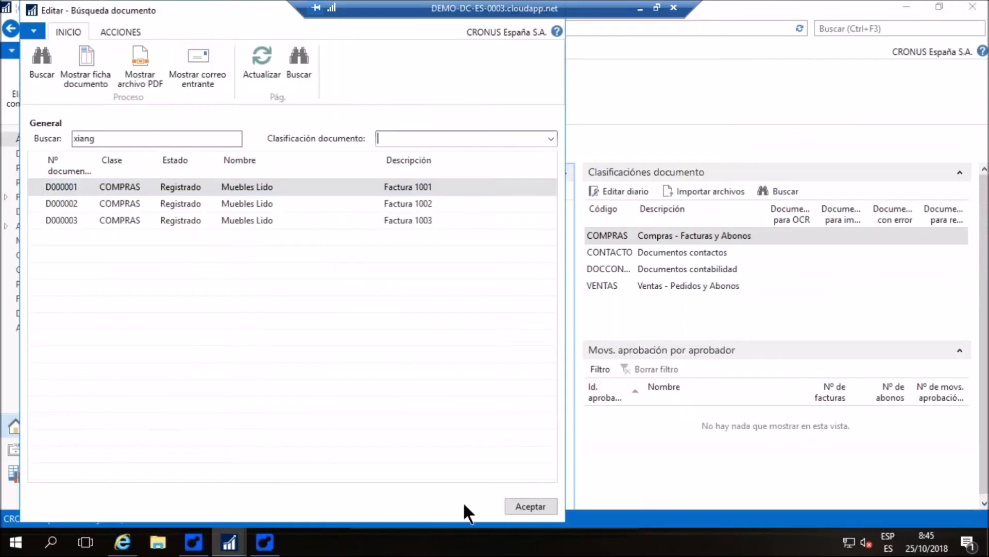
Close the document search and minimize the remote desktop session to switch to the Continia catalogue PDF in Chrome
left_click(535, 510)
left_click(487, 323)
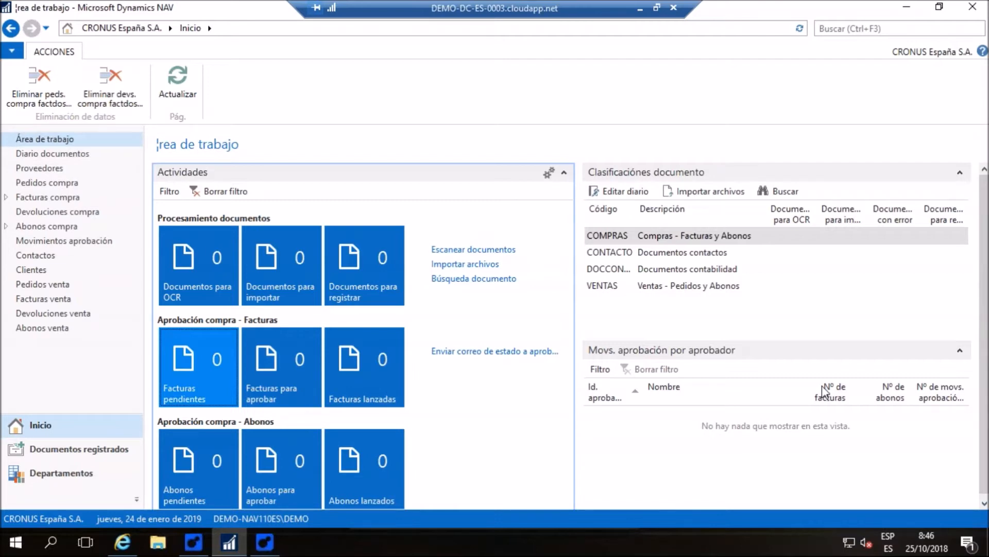
left_click(640, 9)
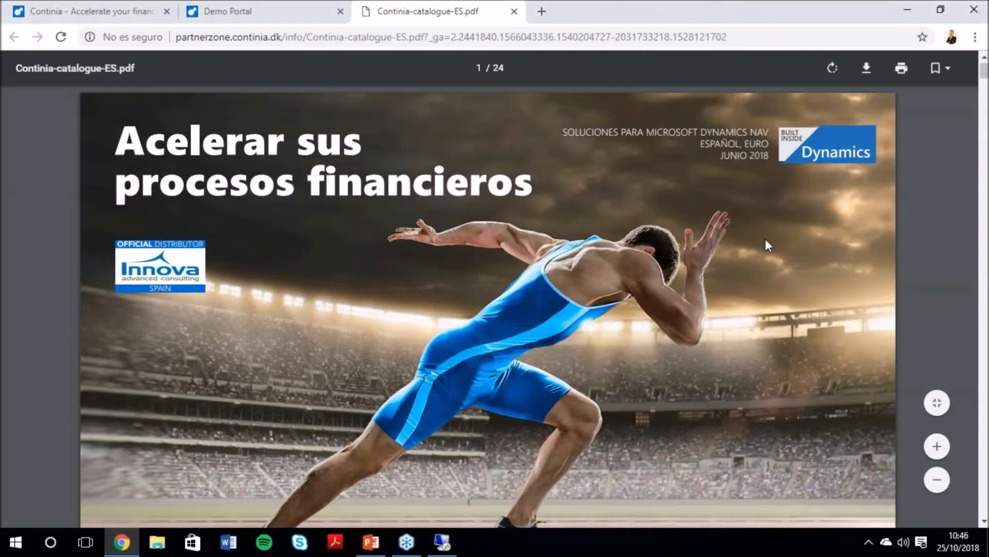
Go to the Continia Document Capture licence price table on page 9 of the catalogue and enlarge it for reading
scroll(765, 239, "down", 4)
left_click(939, 411)
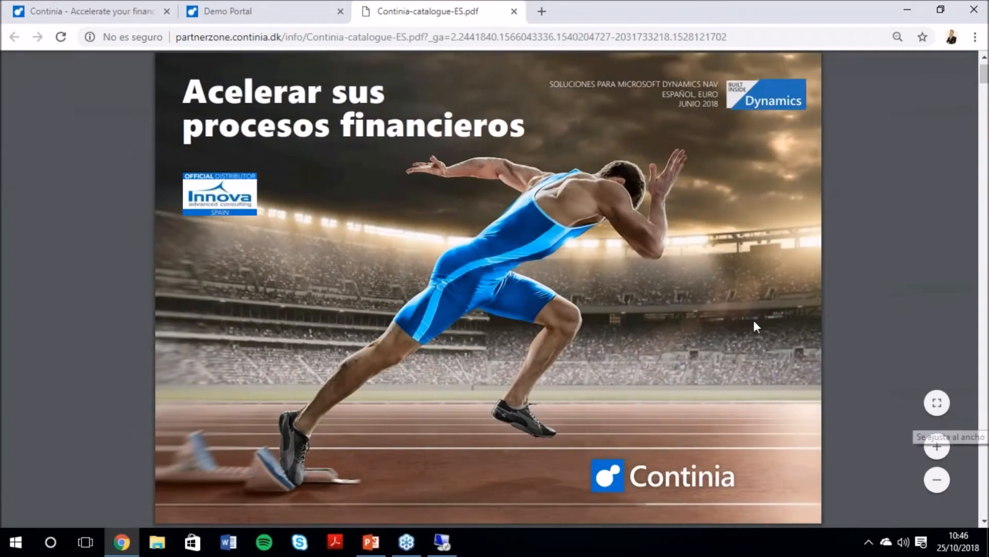
scroll(701, 267, "down", 20)
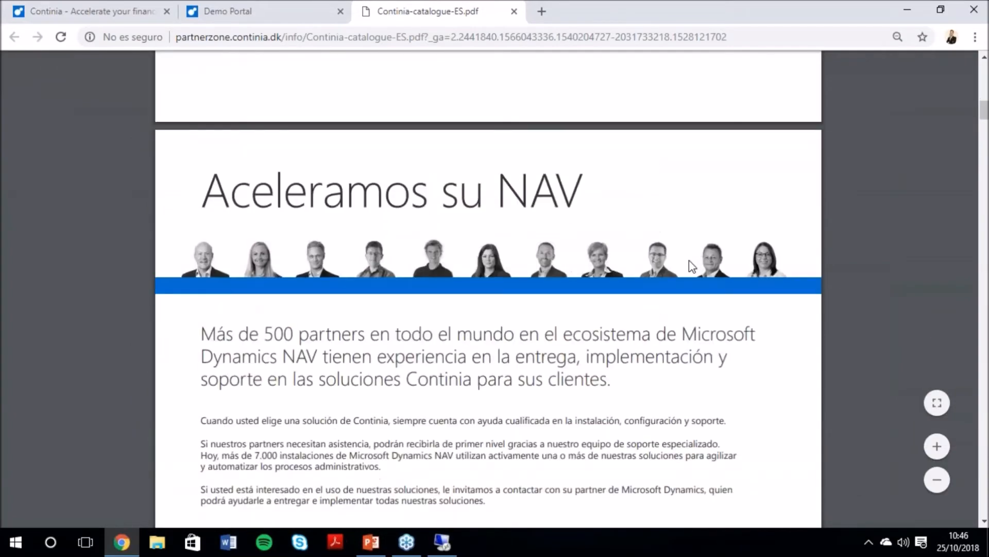
scroll(687, 255, "down", 20)
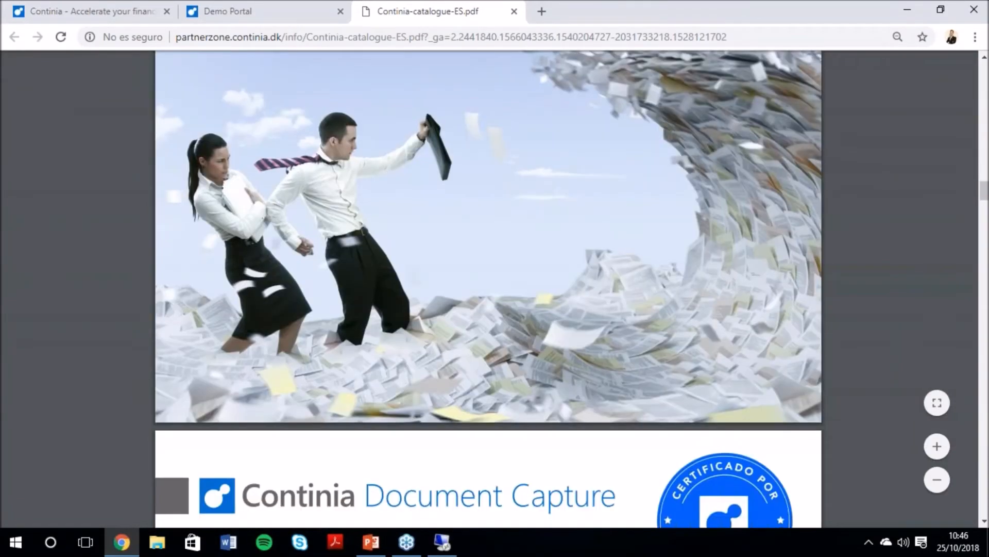
scroll(688, 255, "down", 12)
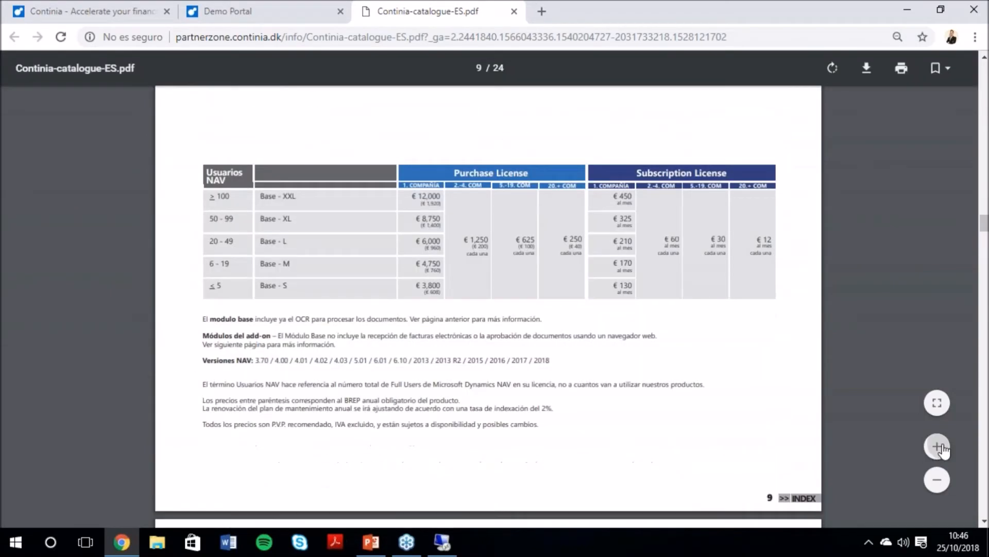
left_click(939, 448)
left_click(939, 448)
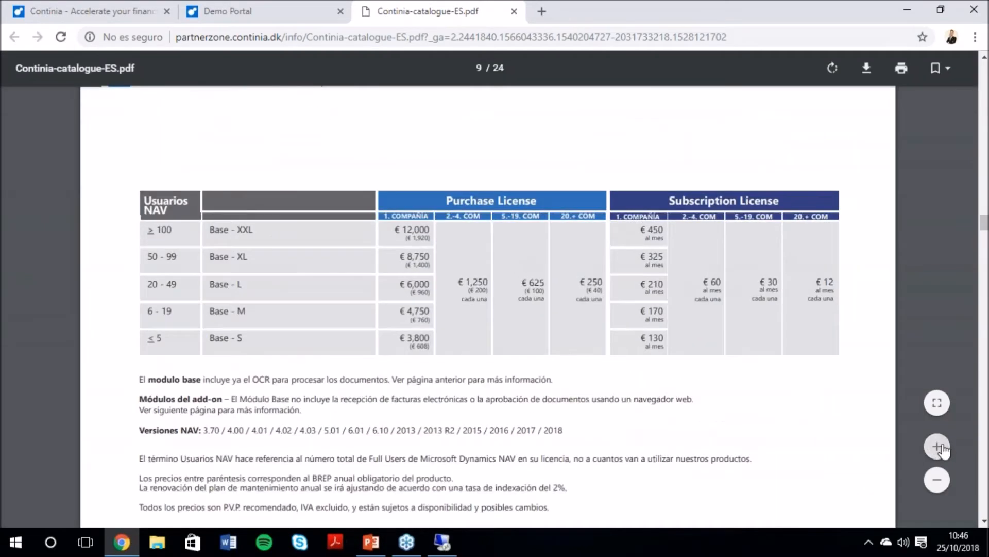
left_click(938, 447)
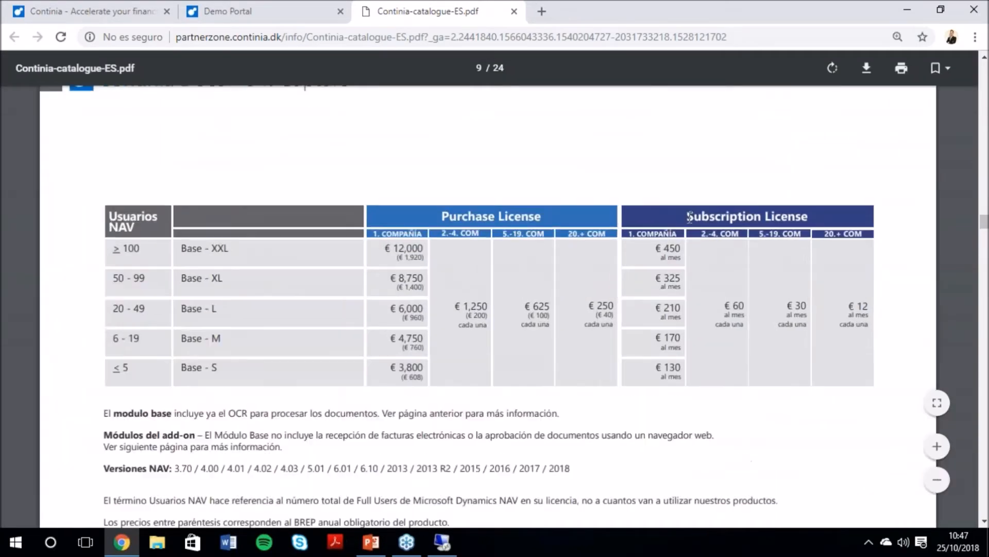
Examine the purchase and subscription licence prices with their notes, and continue to the Continia Cloud OCR and On-Premise OCR pricing
scroll(745, 212, "up", 2)
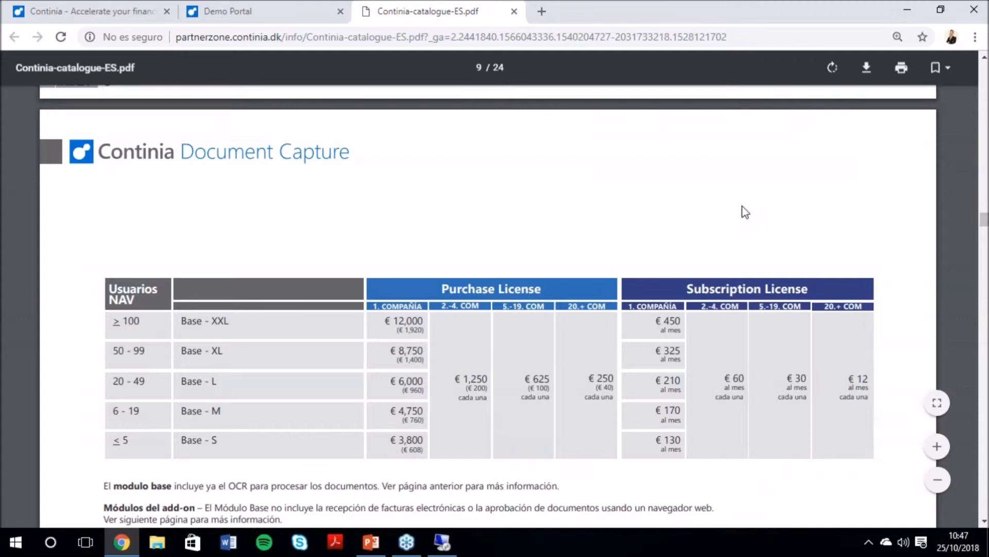
scroll(154, 224, "down", 2)
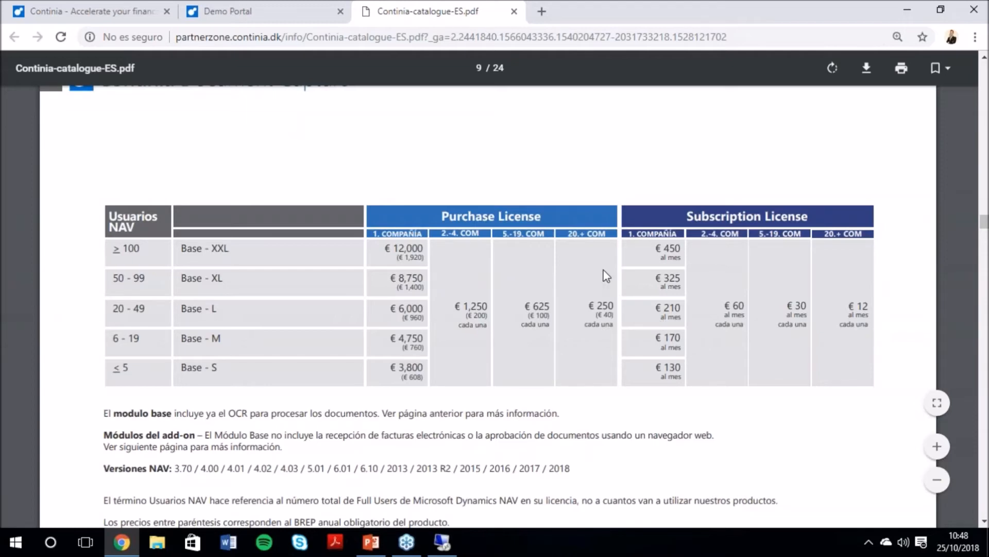
scroll(530, 238, "down", 5)
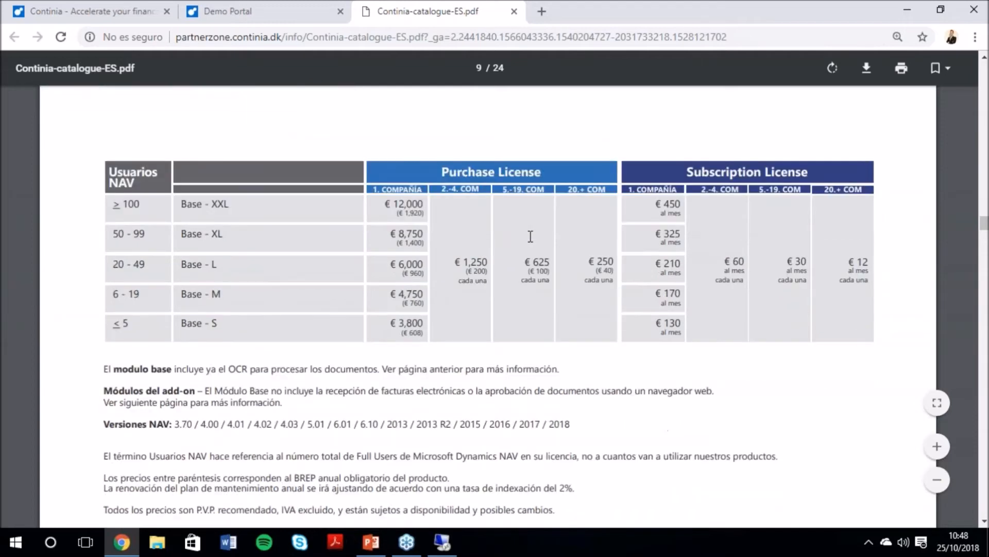
scroll(530, 238, "down", 10)
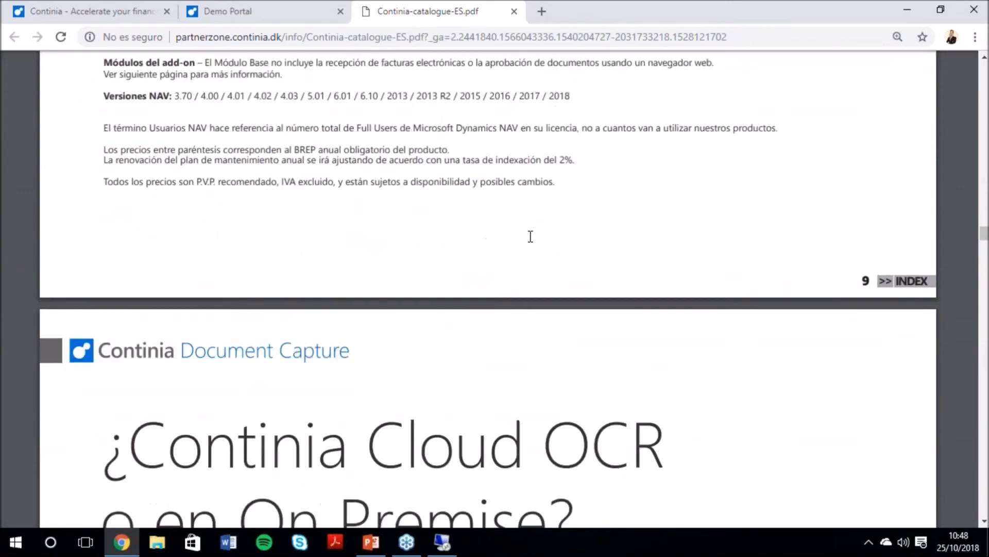
scroll(530, 238, "down", 2)
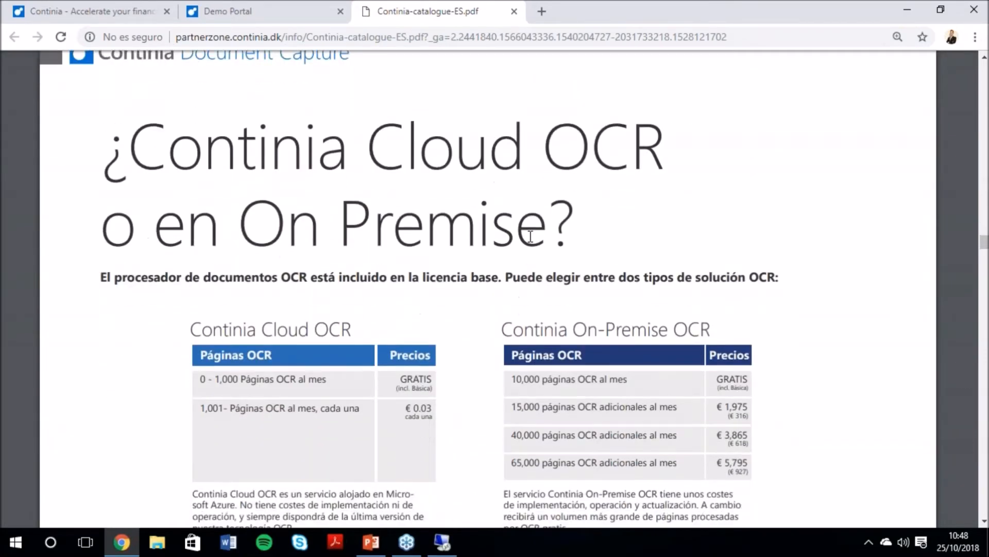